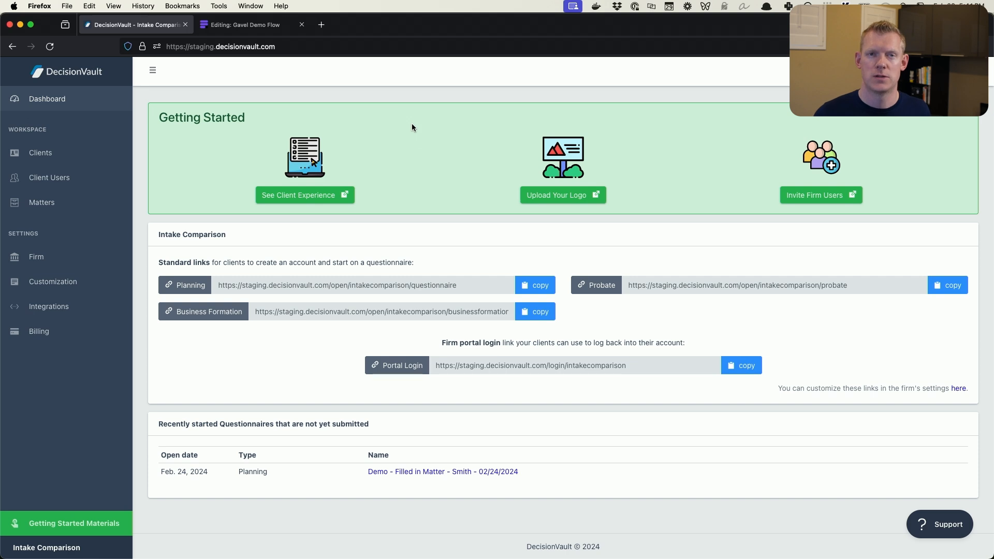
# Switch to the Gavel Demo Flow editor in Gavel and view the workflow's list of pages
pyautogui.click(241, 26)
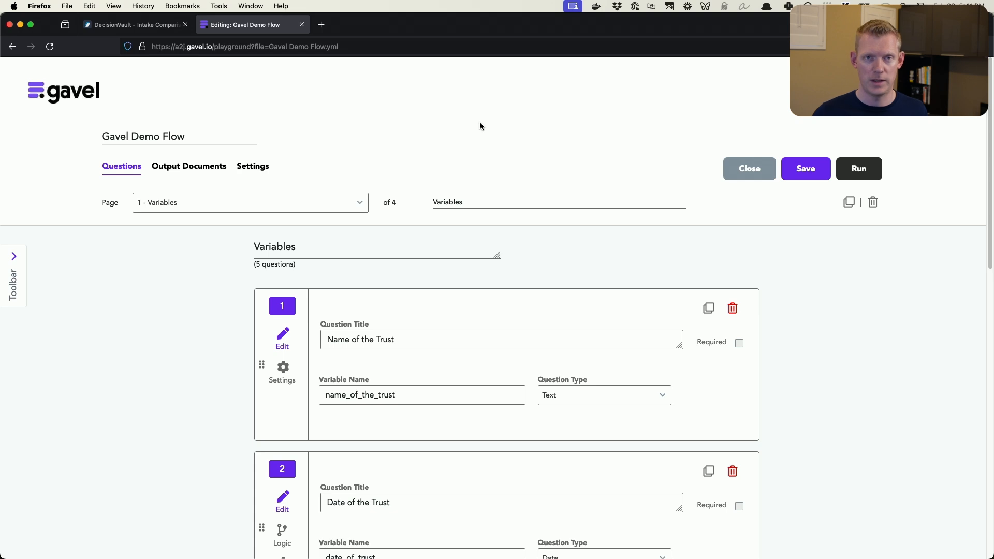
pyautogui.scroll(-2, 485, 136)
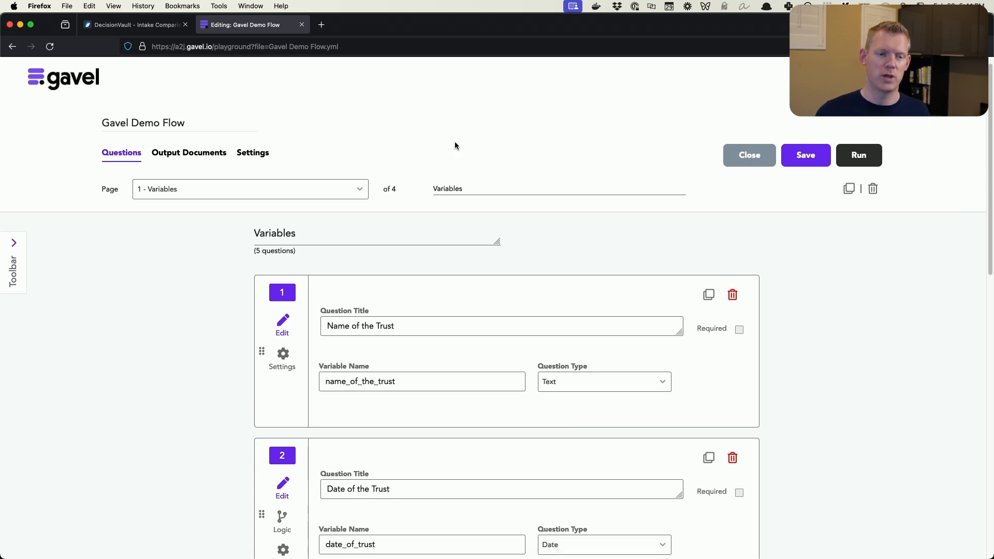
pyautogui.click(360, 190)
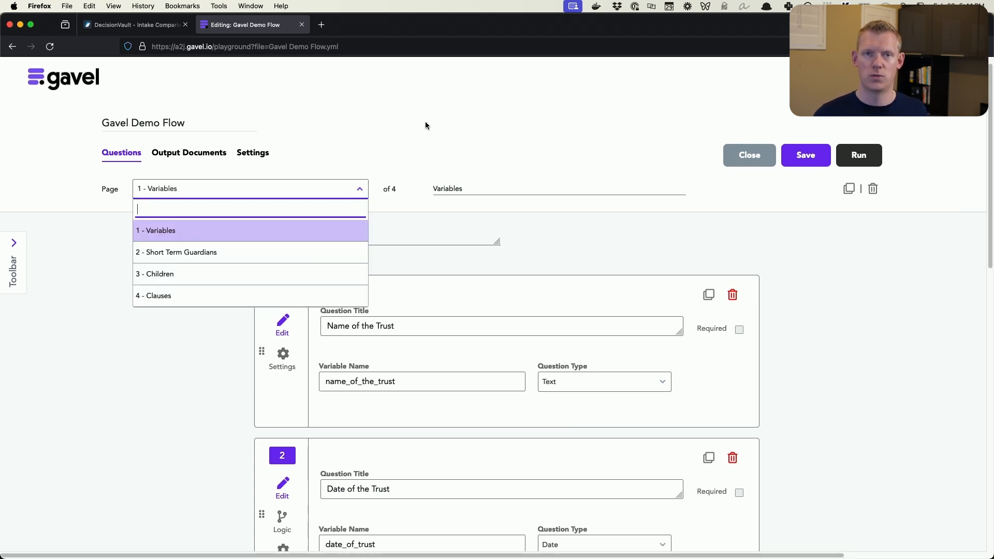
pyautogui.click(427, 113)
pyautogui.scroll(1, 427, 112)
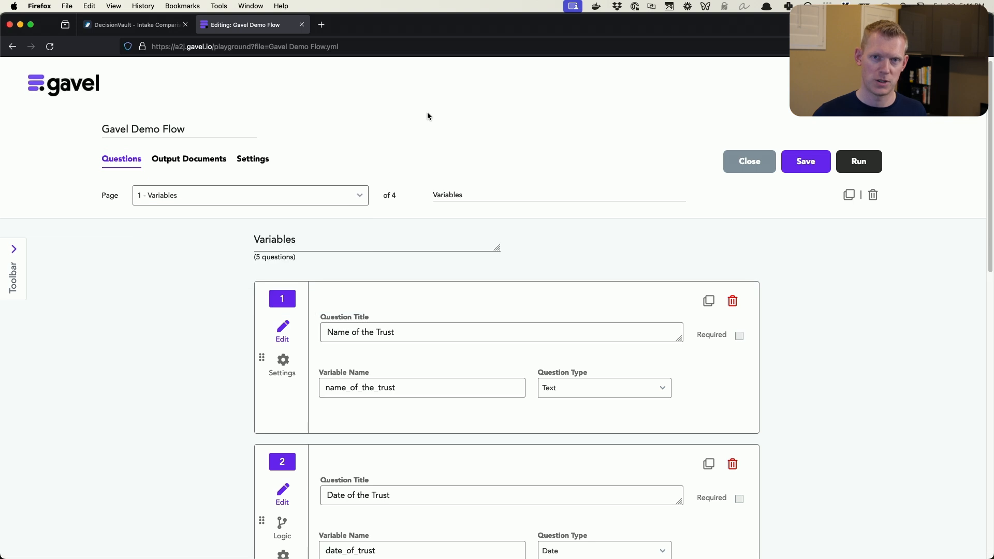
pyautogui.scroll(1, 428, 113)
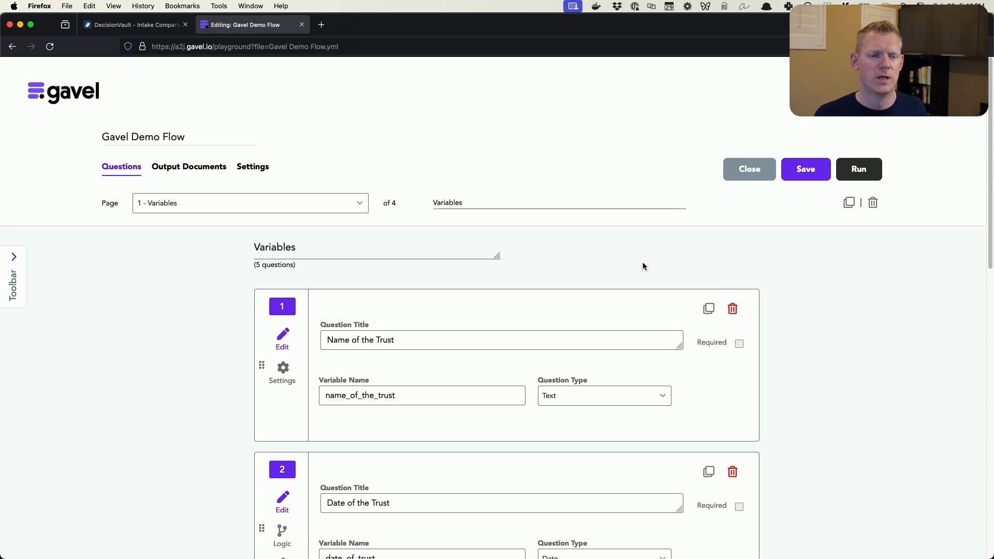
# Examine the first three questions on the Variables page, highlighting each one's variable name
pyautogui.scroll(-2, 649, 265)
pyautogui.scroll(-2, 828, 261)
pyautogui.scroll(-5, 827, 261)
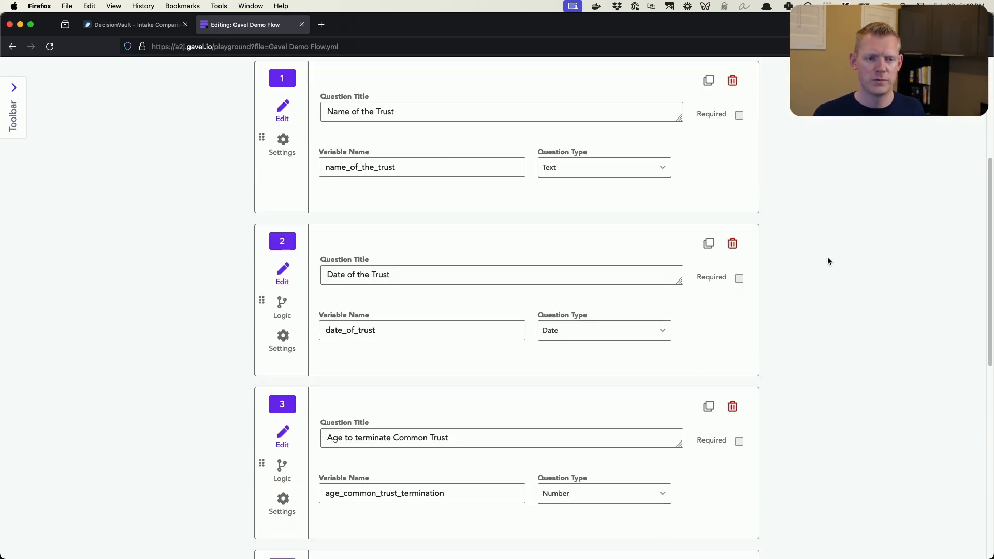
pyautogui.scroll(2, 826, 258)
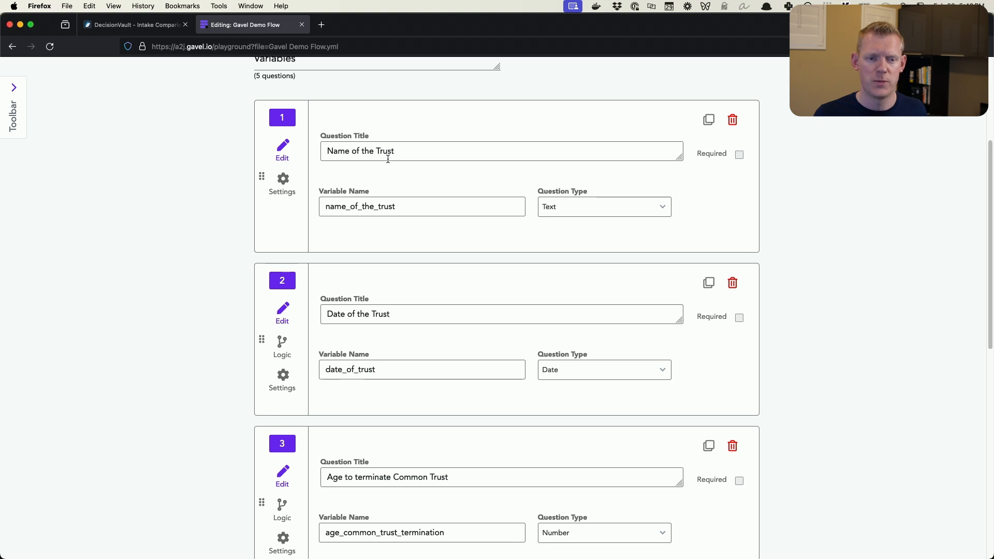
pyautogui.scroll(1, 388, 155)
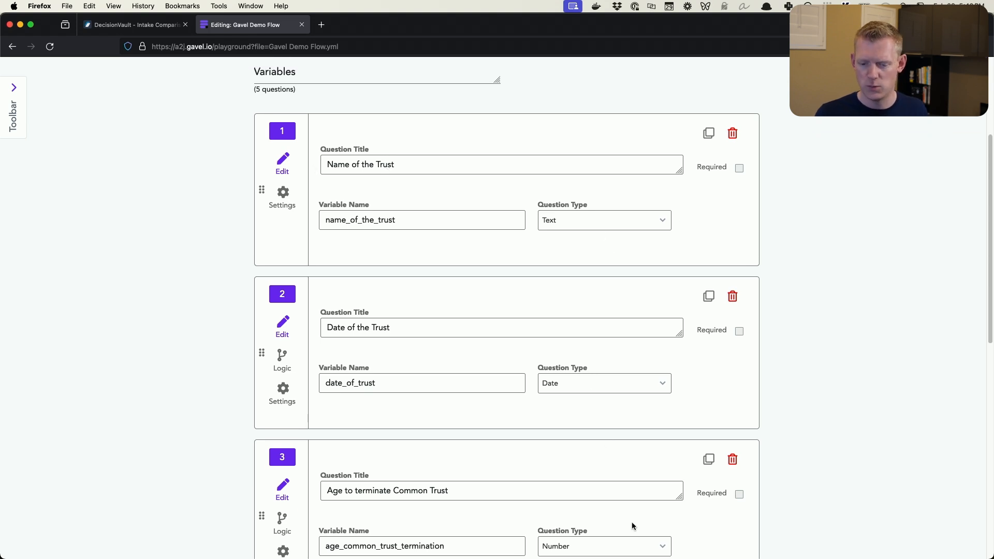
pyautogui.moveTo(328, 225); pyautogui.dragTo(450, 227)
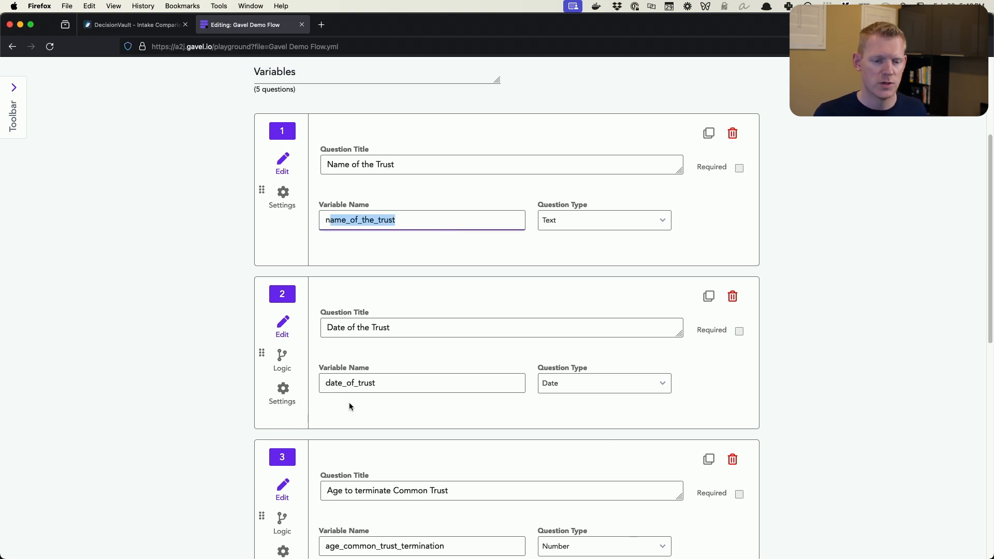
pyautogui.moveTo(338, 384); pyautogui.dragTo(403, 386)
pyautogui.moveTo(348, 547); pyautogui.dragTo(512, 552)
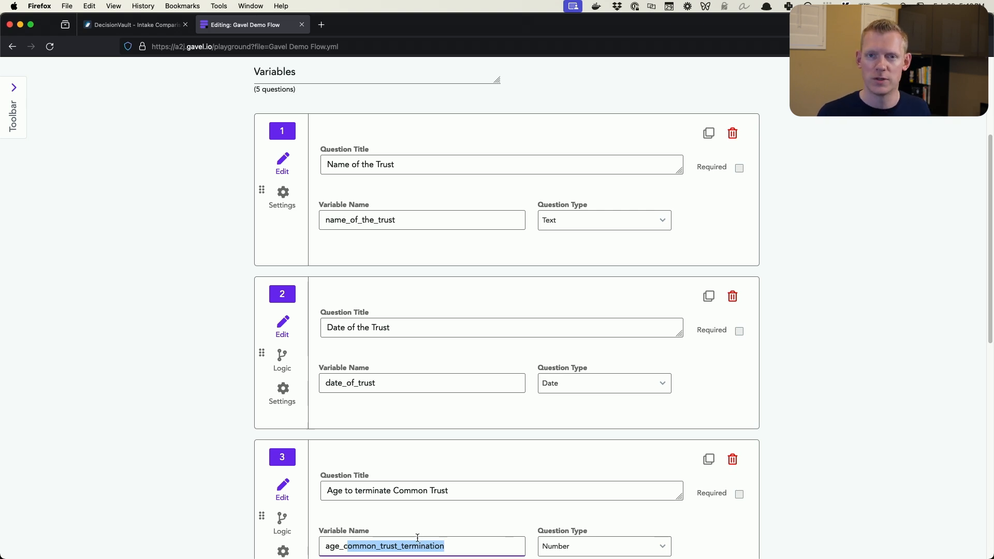
pyautogui.click(806, 367)
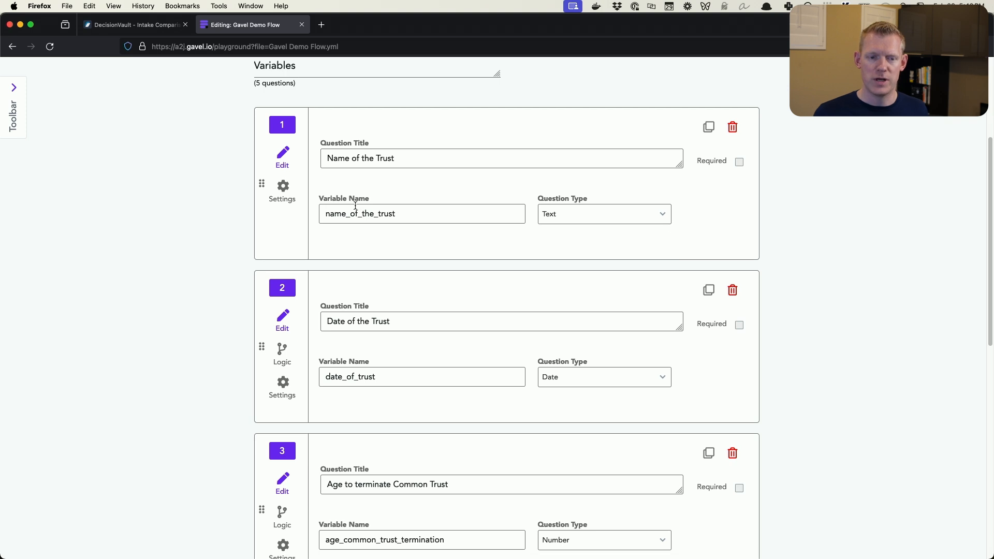
# View the available question types for the Name of the Trust question, leaving its type unchanged
pyautogui.scroll(-2, 362, 207)
pyautogui.click(606, 161)
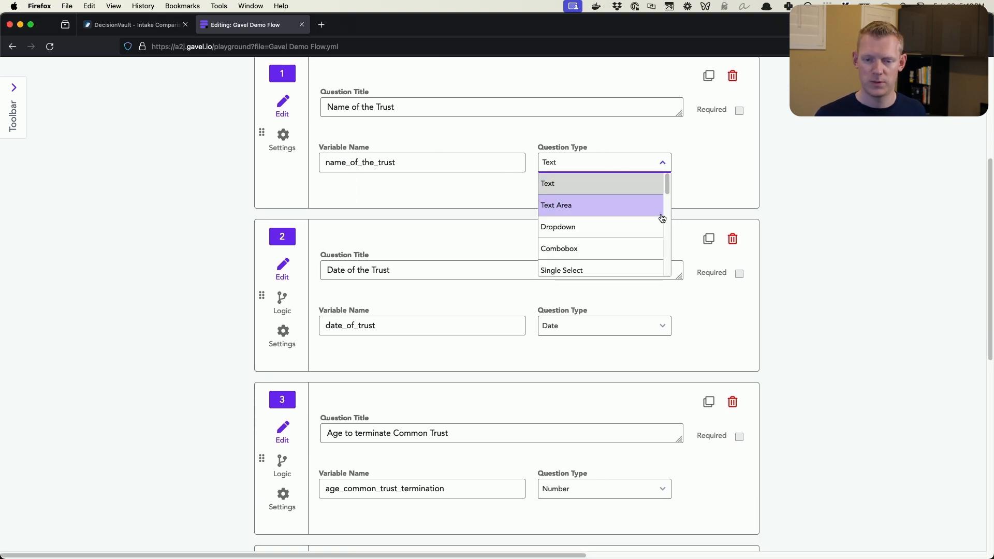
pyautogui.scroll(-5, 659, 216)
pyautogui.scroll(4, 655, 216)
pyautogui.click(852, 263)
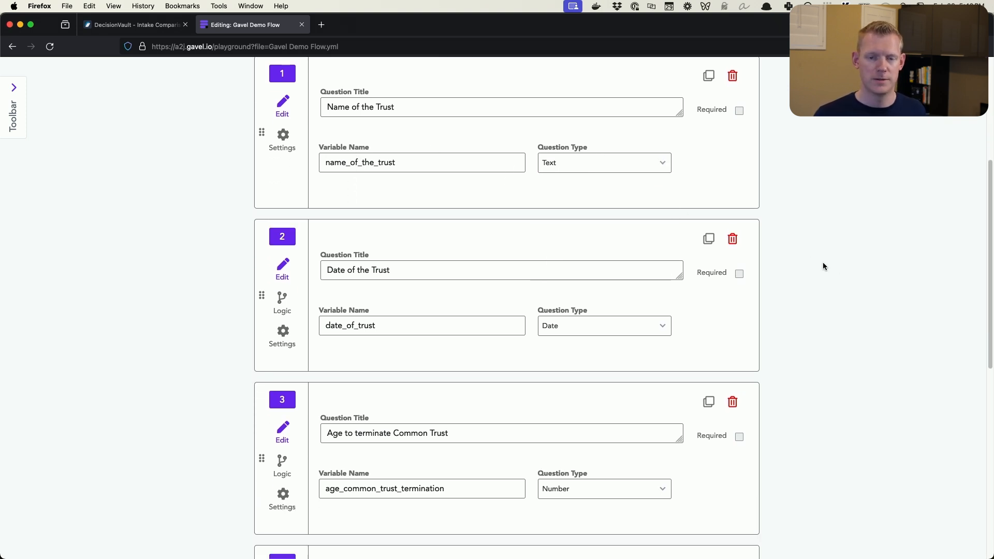
# Review the remaining questions on the Variables page, through Client Name and Client Phone Number
pyautogui.scroll(-3, 844, 263)
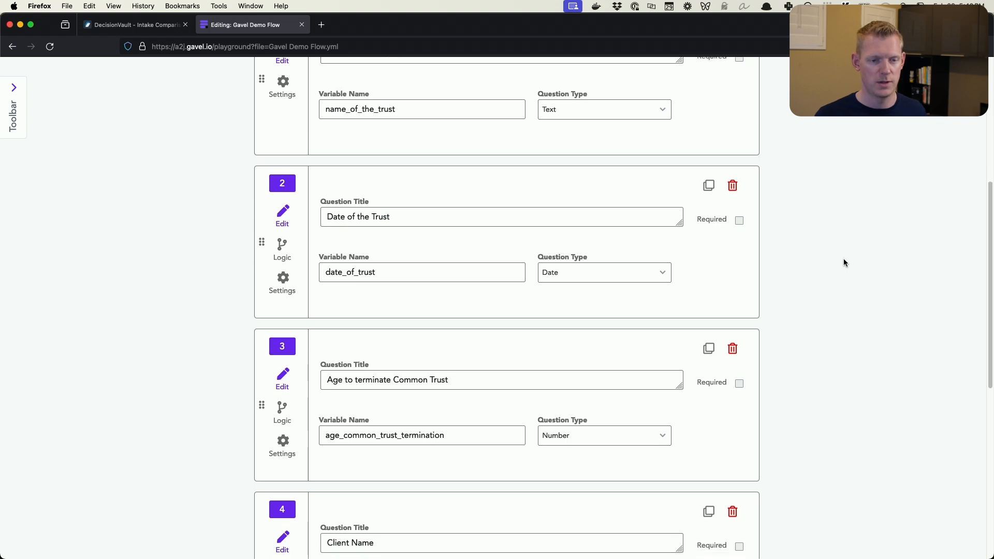
pyautogui.scroll(-2, 844, 261)
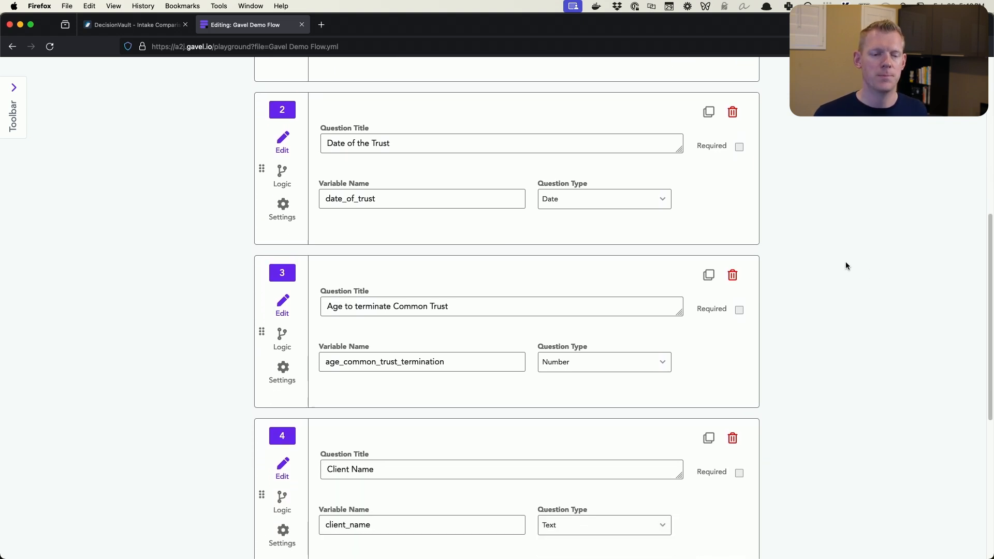
pyautogui.scroll(-10, 428, 171)
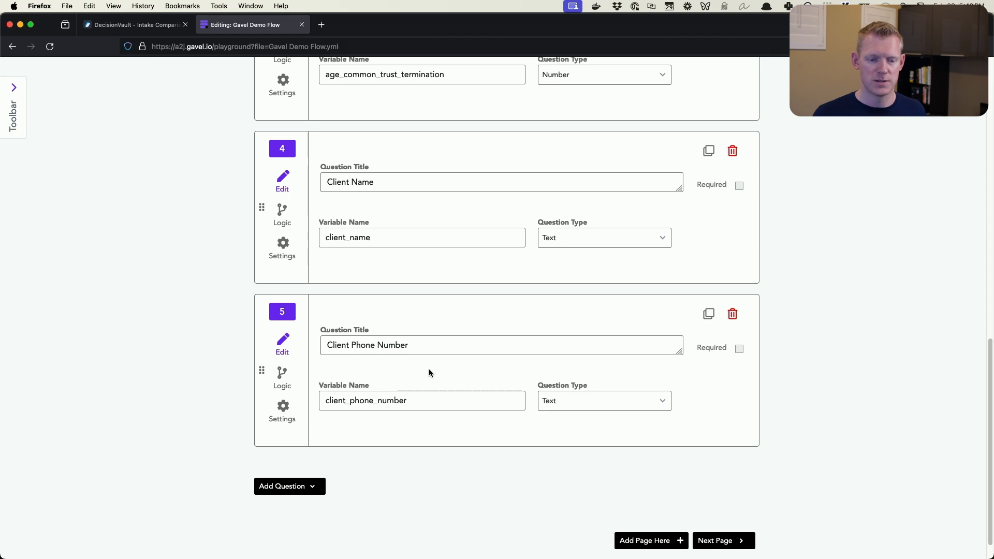
pyautogui.scroll(20, 762, 357)
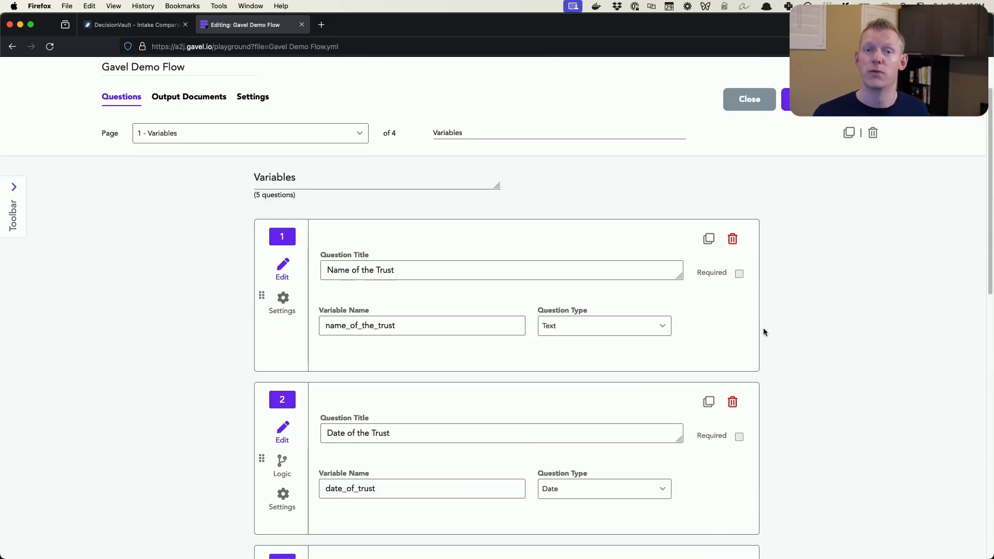
# Go to the Short Term Guardians page and review the name and phone questions for SG1, SG2 and SG3
pyautogui.click(288, 139)
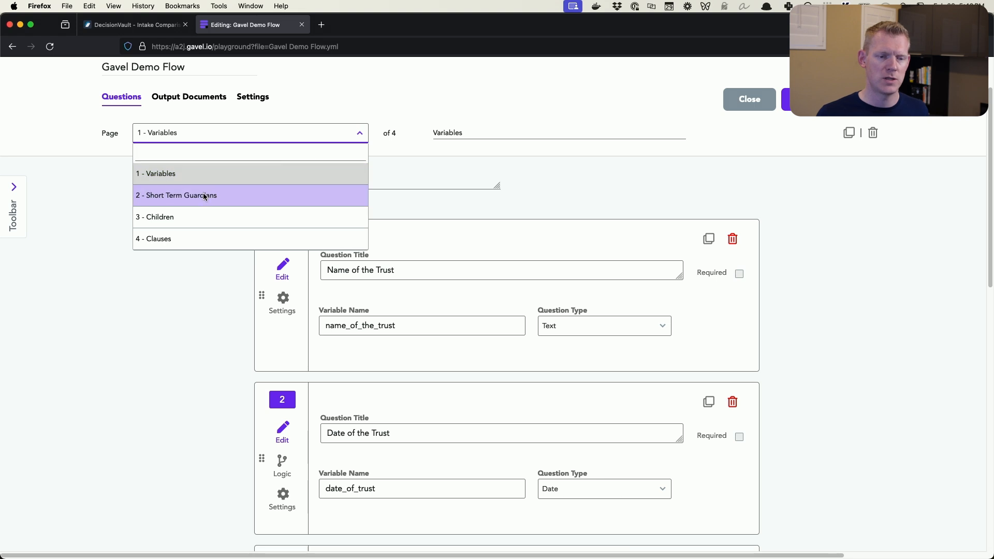
pyautogui.click(229, 193)
pyautogui.click(823, 320)
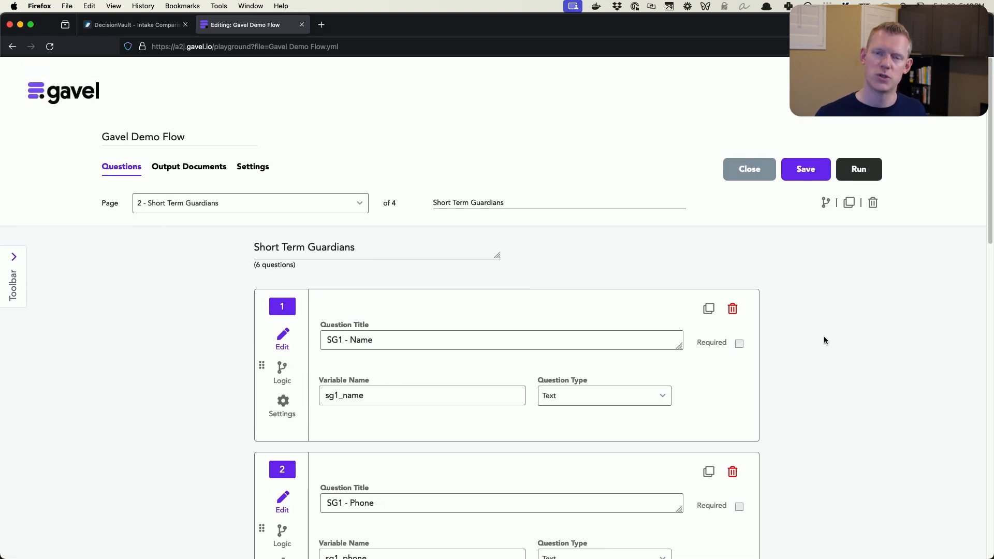
pyautogui.scroll(-5, 824, 336)
pyautogui.scroll(-1, 824, 340)
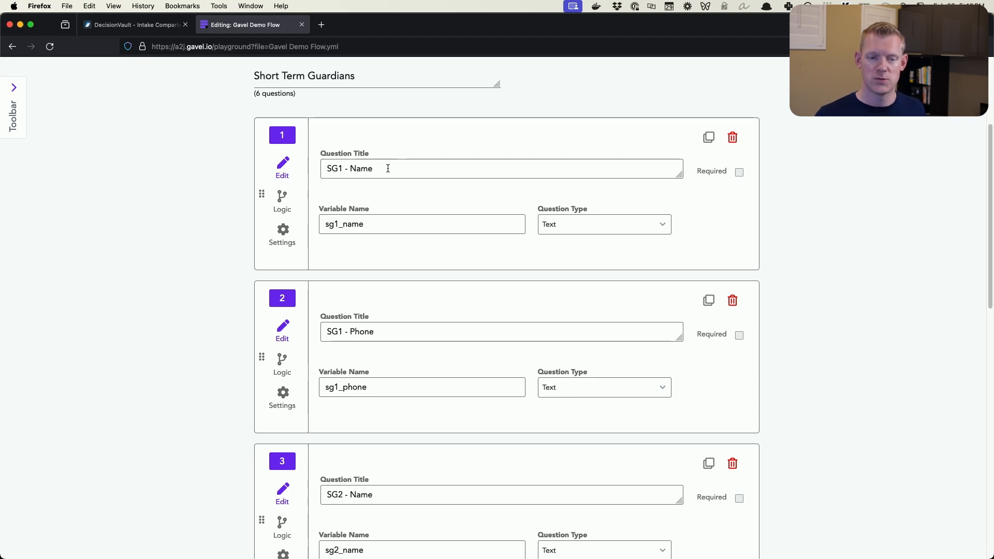
pyautogui.scroll(-3, 373, 342)
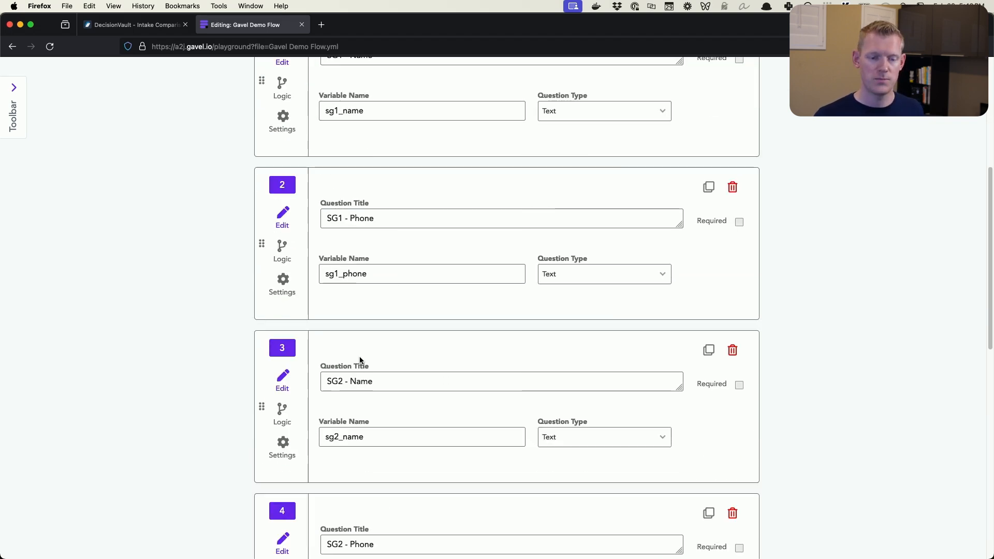
pyautogui.scroll(-4, 384, 232)
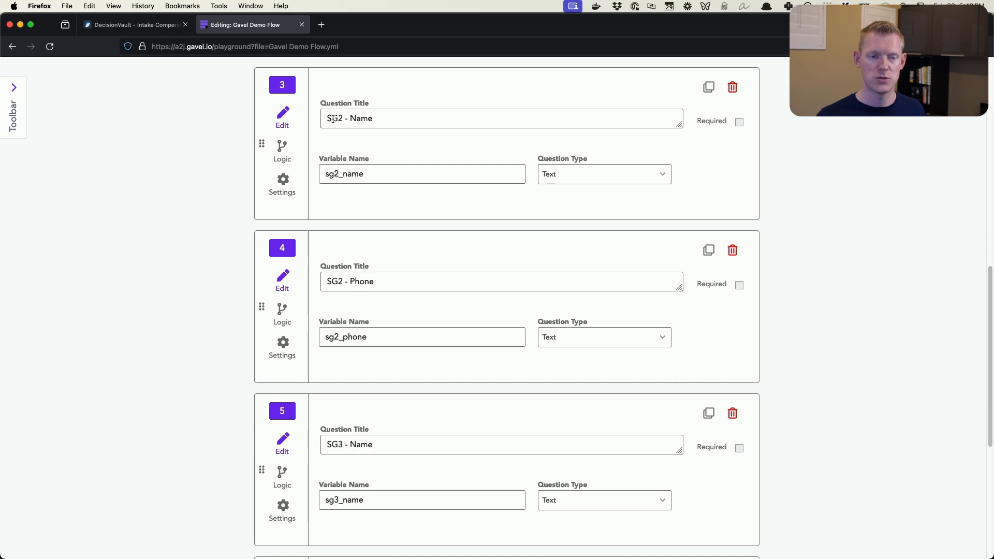
pyautogui.scroll(-4, 368, 233)
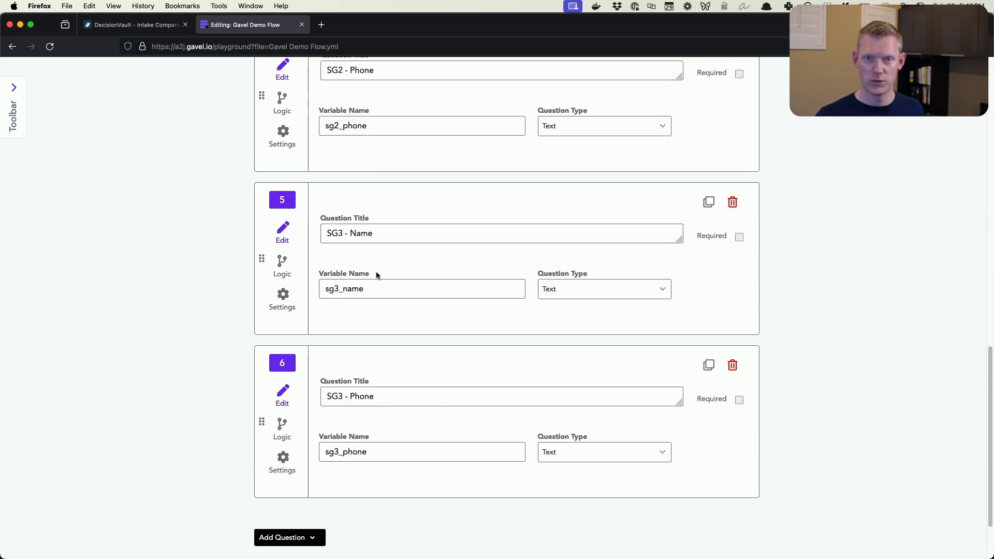
# Go to the Children page and examine the repeating item's questions and variable names
pyautogui.scroll(8, 376, 266)
pyautogui.scroll(7, 375, 256)
pyautogui.click(249, 205)
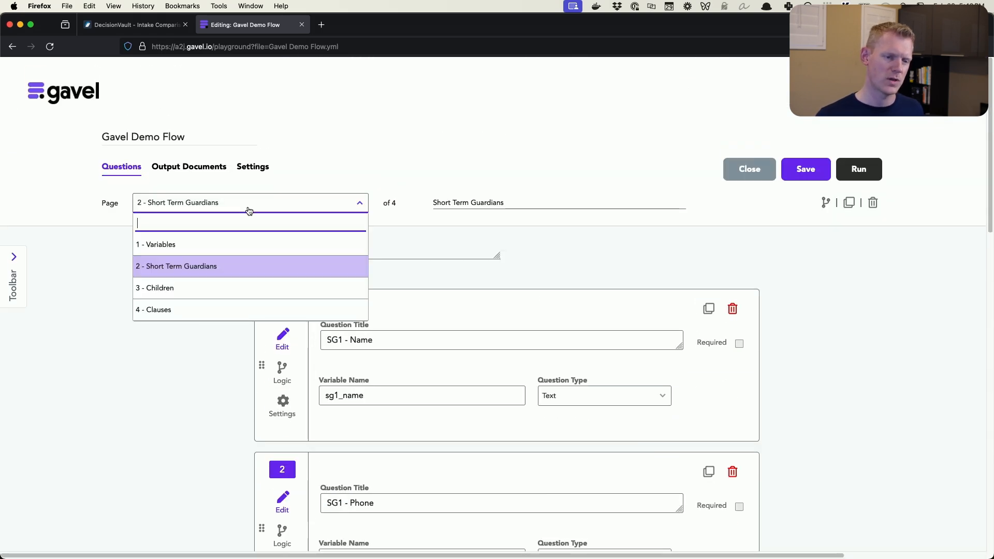
pyautogui.click(207, 291)
pyautogui.scroll(-2, 812, 331)
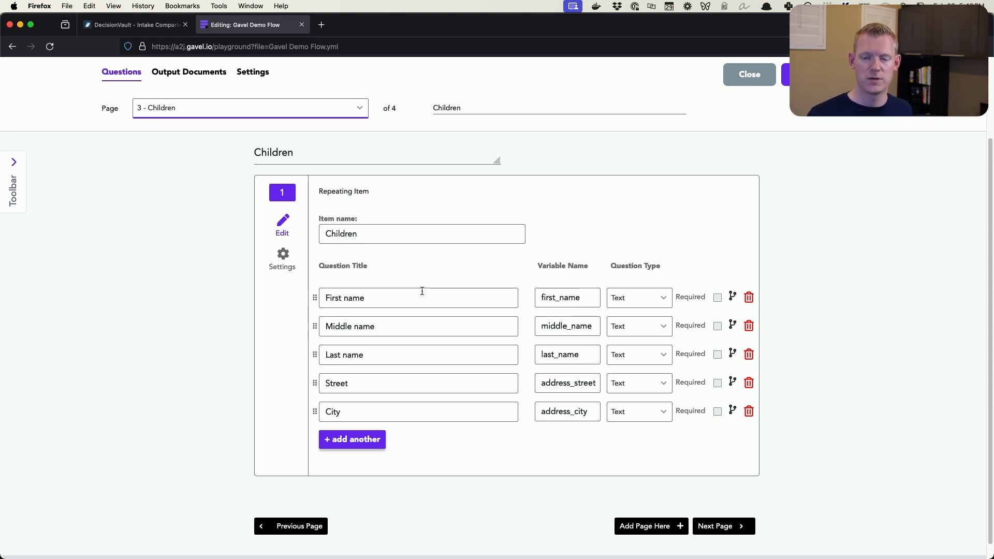
pyautogui.click(794, 288)
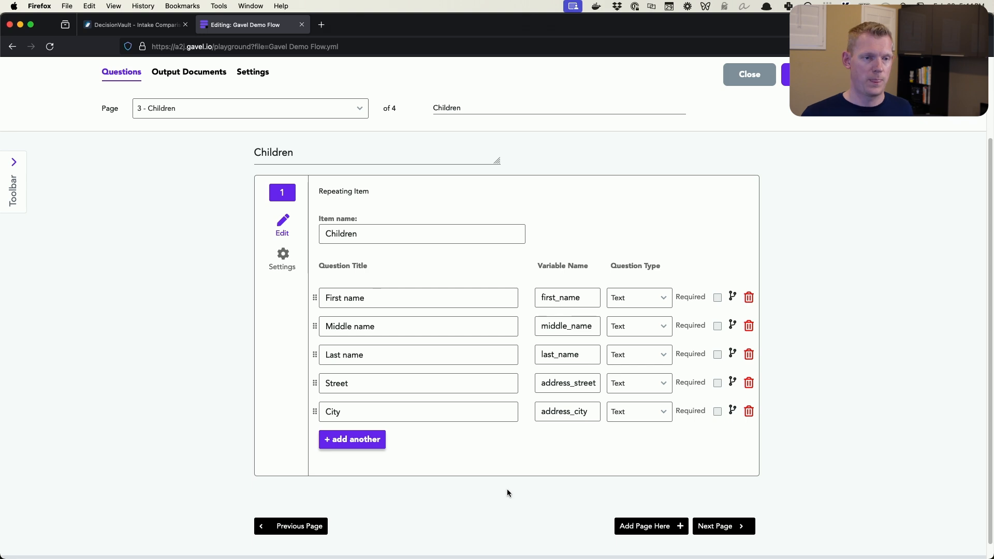
# Go to the Clauses page and examine the Include Clause A? and Include Clause B? yes/no questions
pyautogui.click(352, 115)
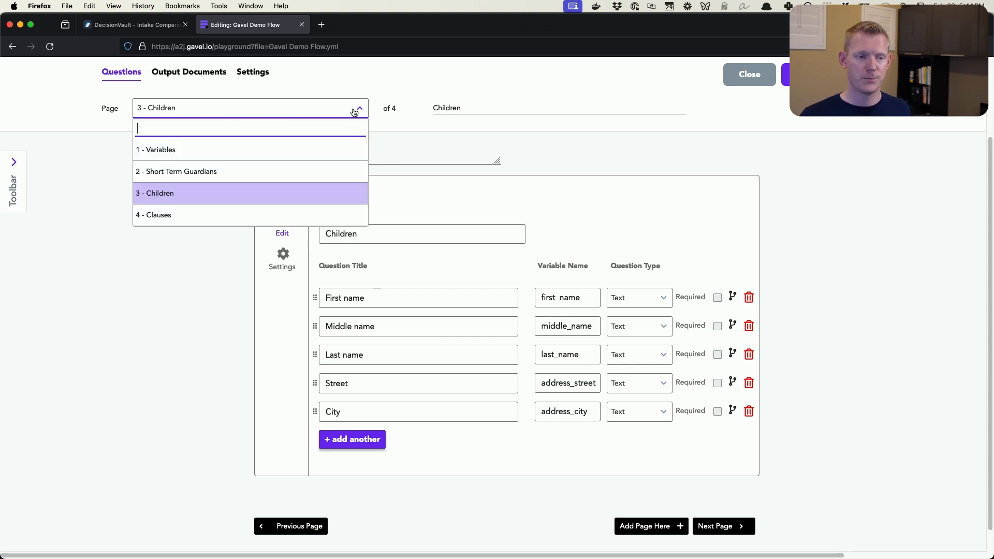
pyautogui.click(159, 213)
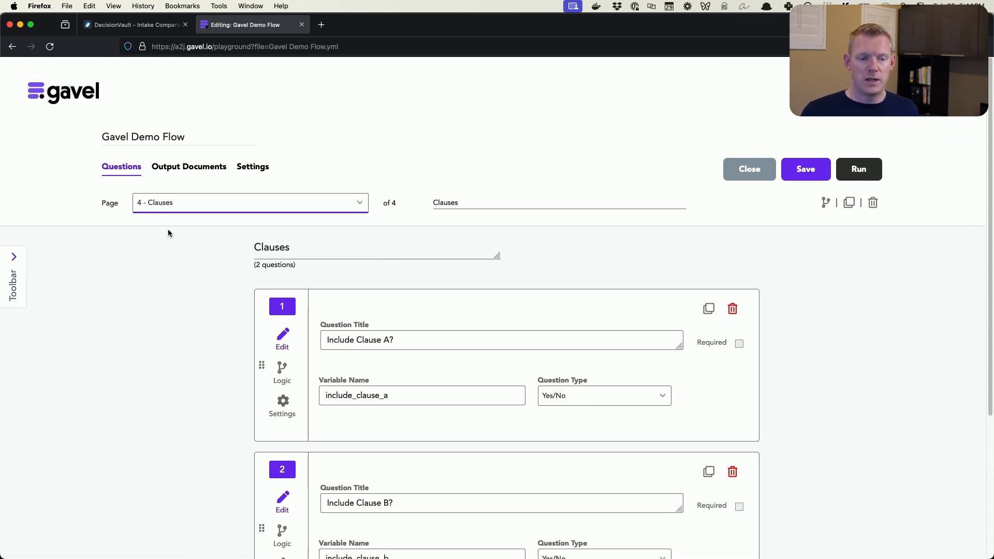
pyautogui.scroll(-4, 853, 310)
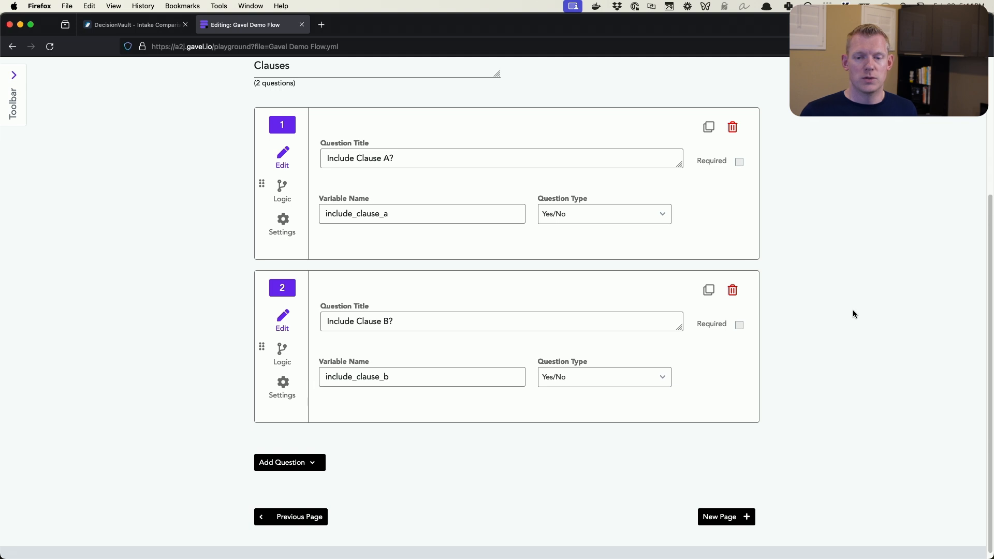
pyautogui.scroll(1, 854, 313)
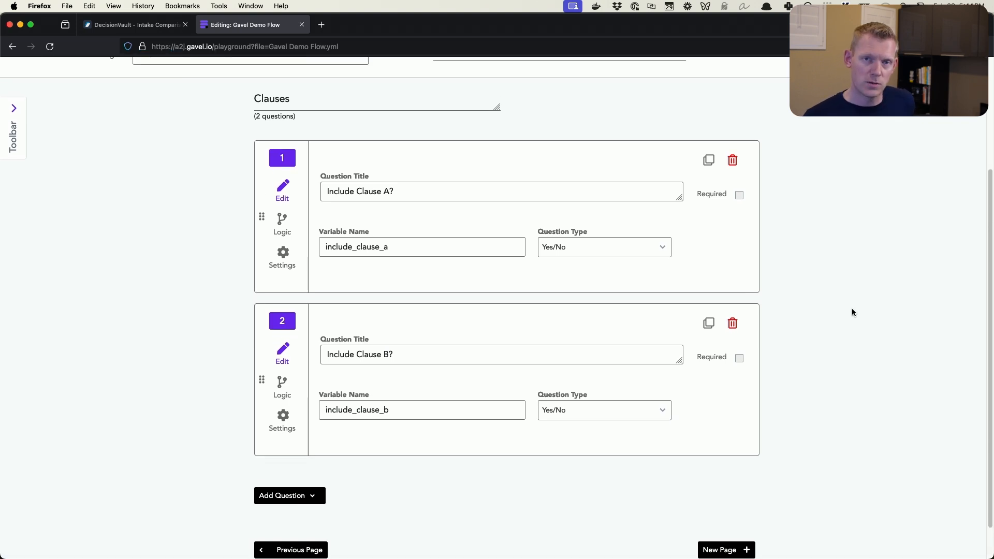
pyautogui.scroll(2, 852, 309)
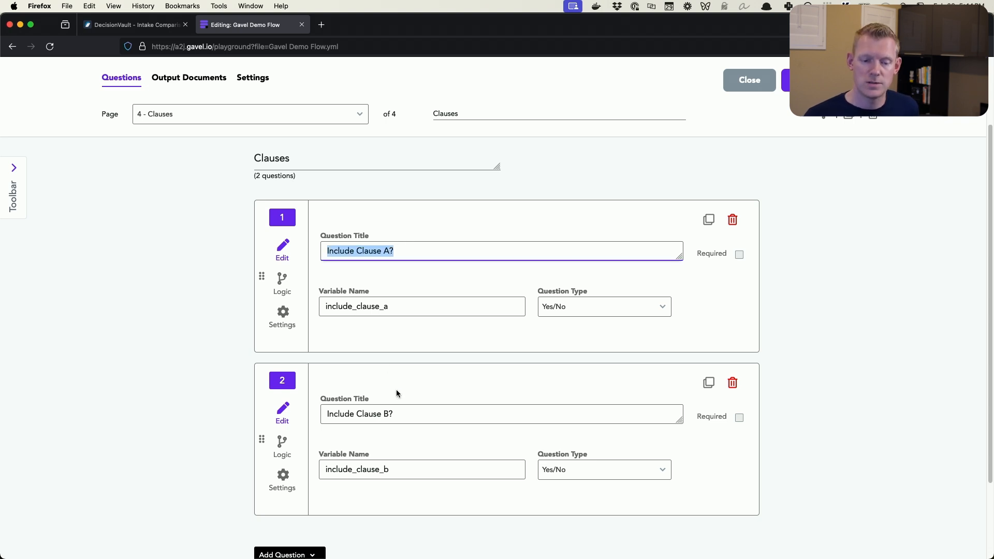
pyautogui.click(397, 410)
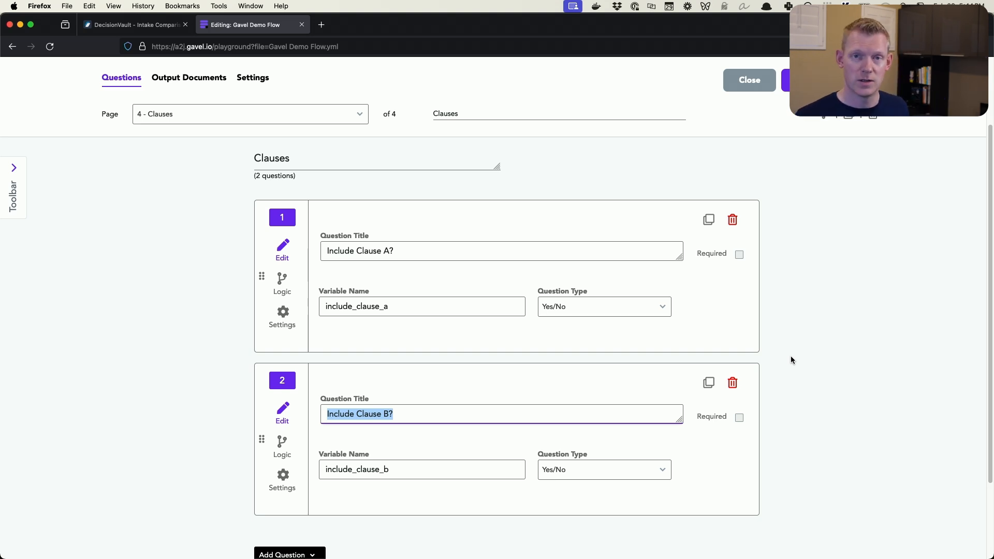
pyautogui.scroll(3, 756, 317)
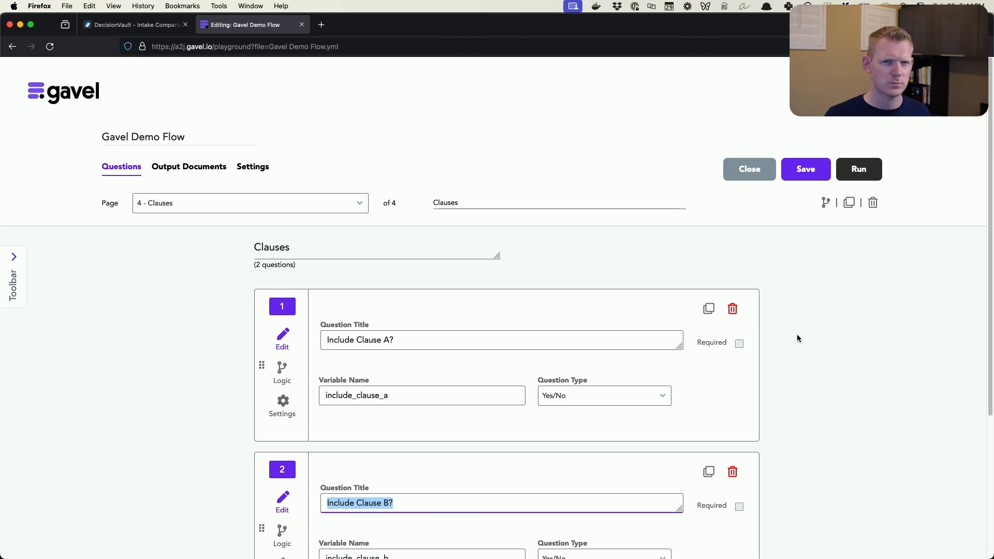
# Return to the Children page and view its repeating item fields again
pyautogui.click(305, 211)
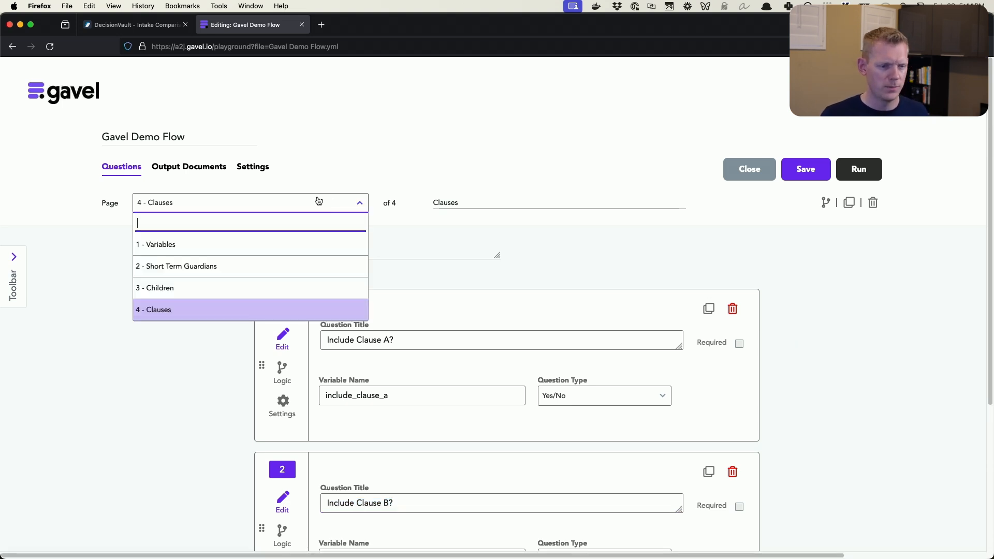
pyautogui.click(206, 288)
pyautogui.scroll(-1, 155, 309)
pyautogui.scroll(-2, 202, 315)
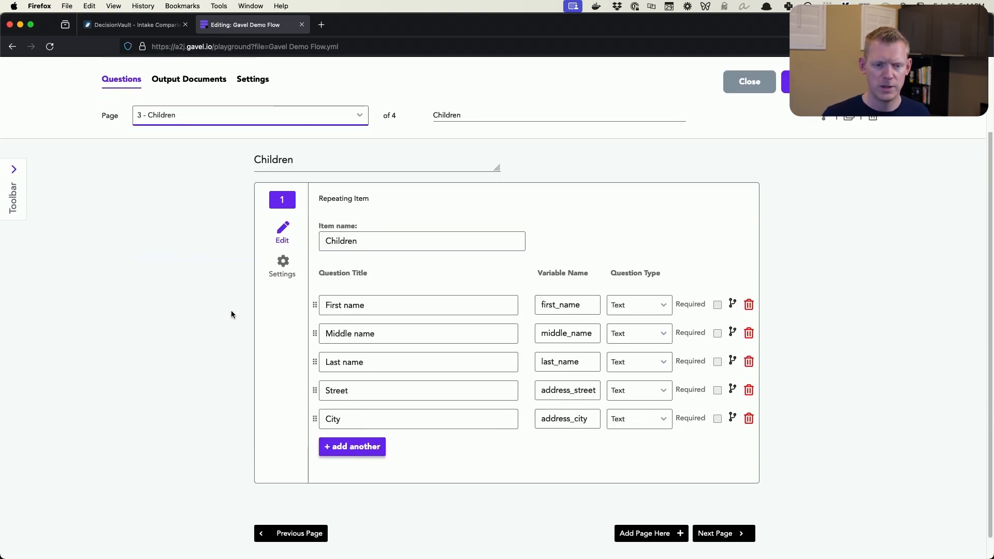
# View the settings of the Children repeating item
pyautogui.click(287, 275)
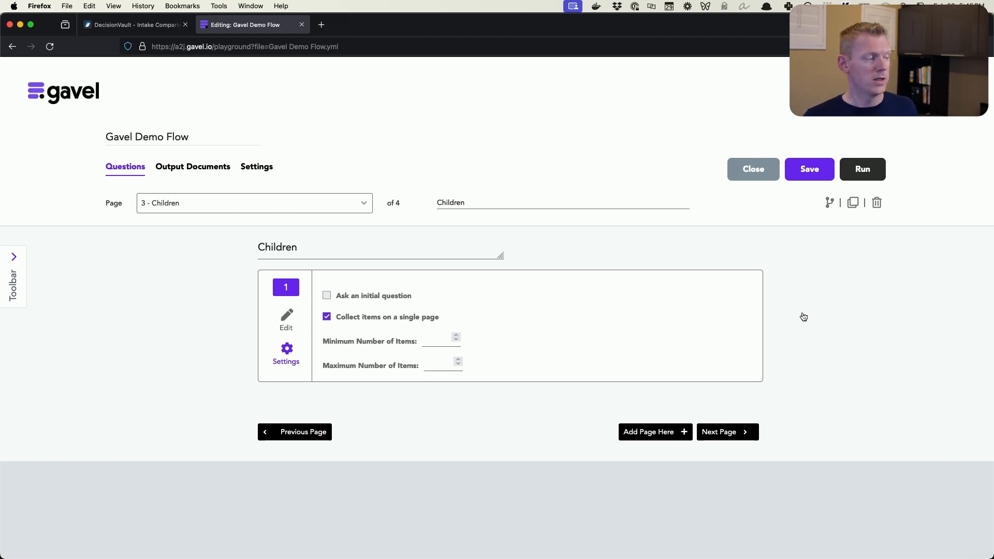
# Switch to the Gavel Demo Flow.docx template in Word and refresh the Gavel workflow's variables
pyautogui.press('super+Tab')
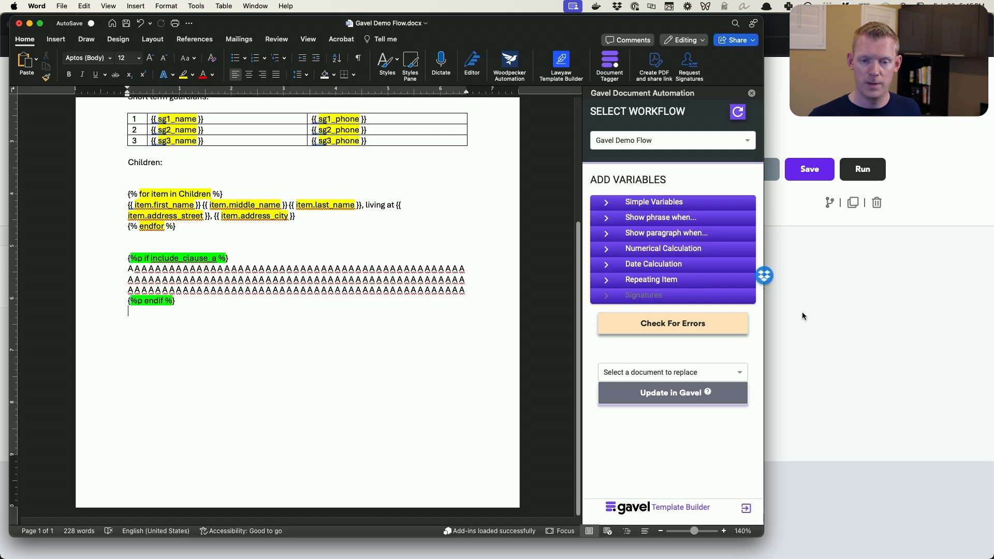
pyautogui.scroll(5, 382, 223)
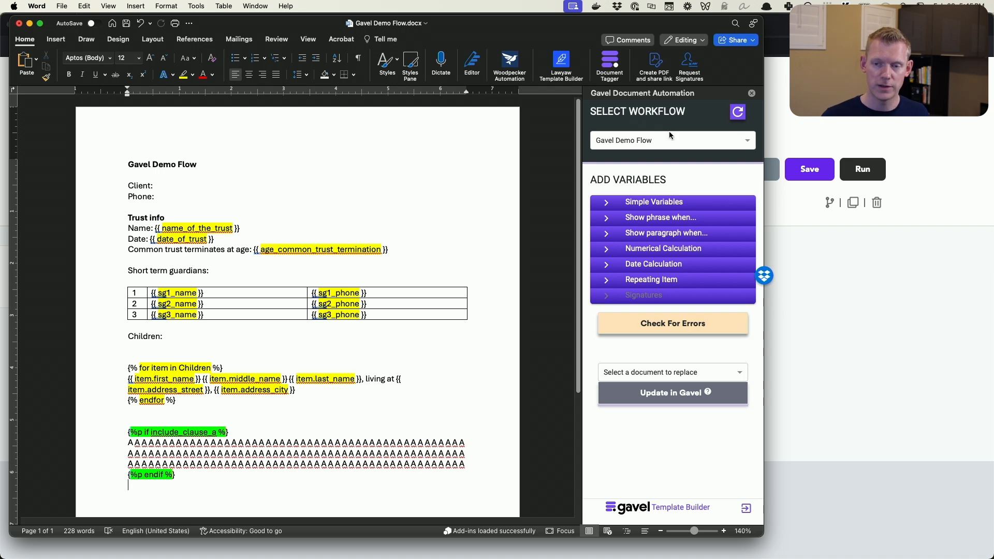
pyautogui.click(736, 118)
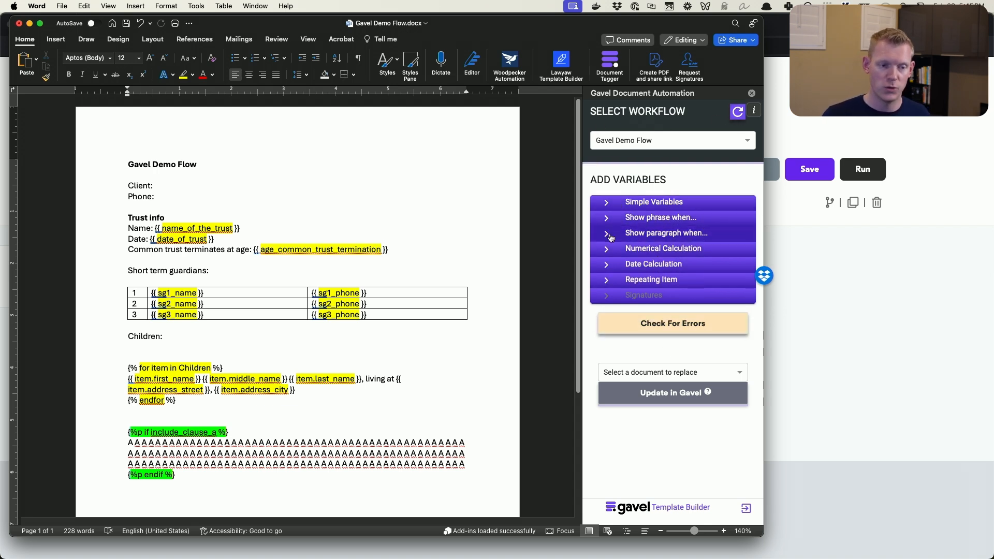
# Insert the simple variable client_name with Standard format after the Client: label
pyautogui.click(169, 186)
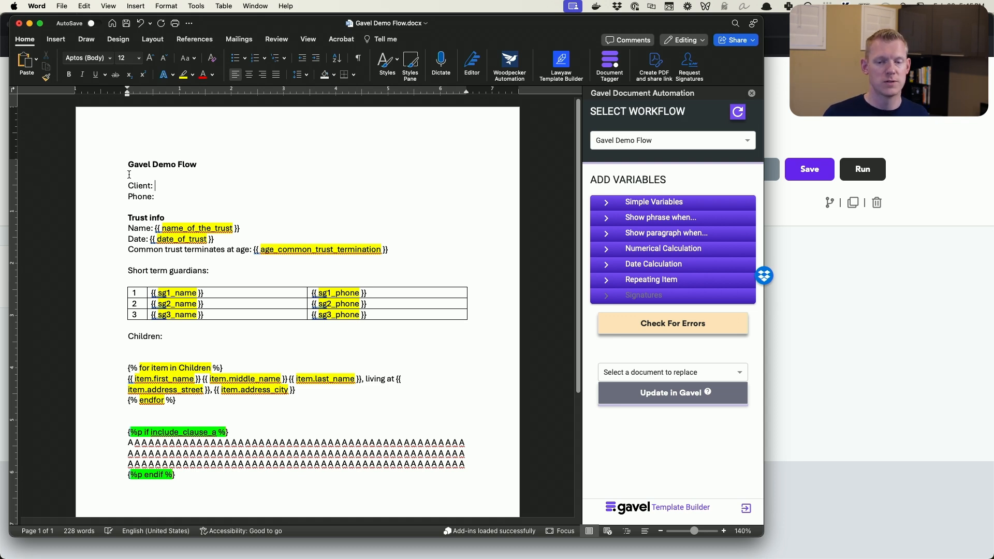
pyautogui.click(655, 202)
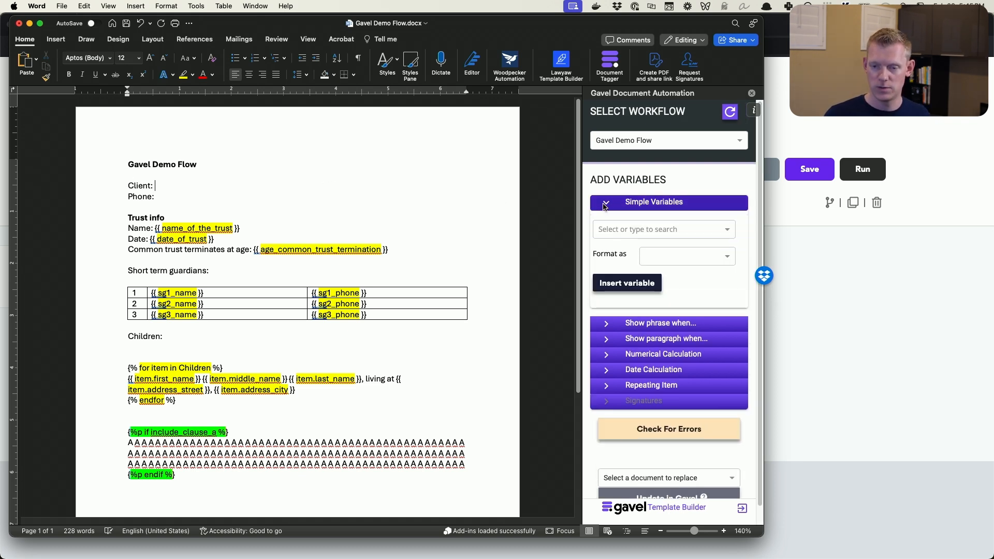
pyautogui.click(665, 227)
pyautogui.write('c')
pyautogui.click(632, 285)
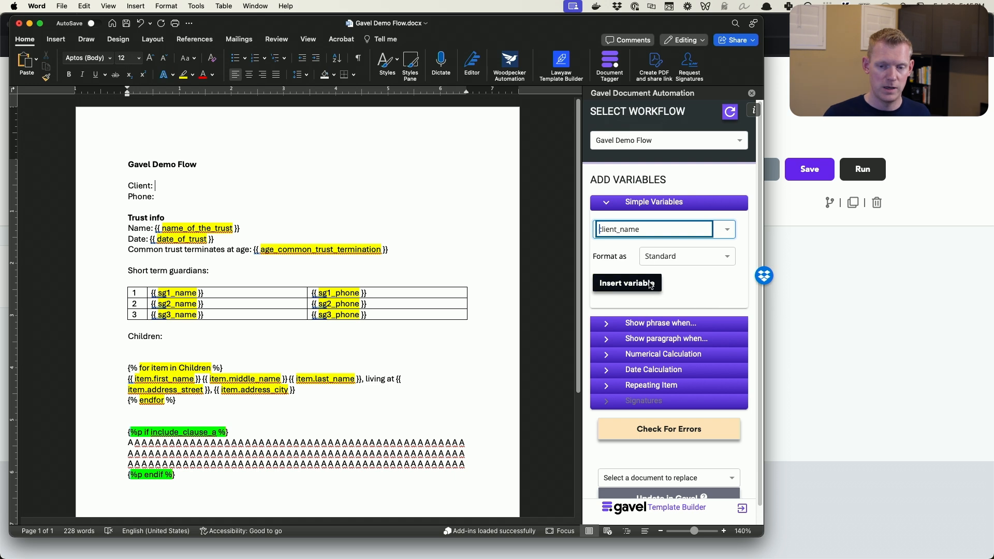
pyautogui.click(631, 283)
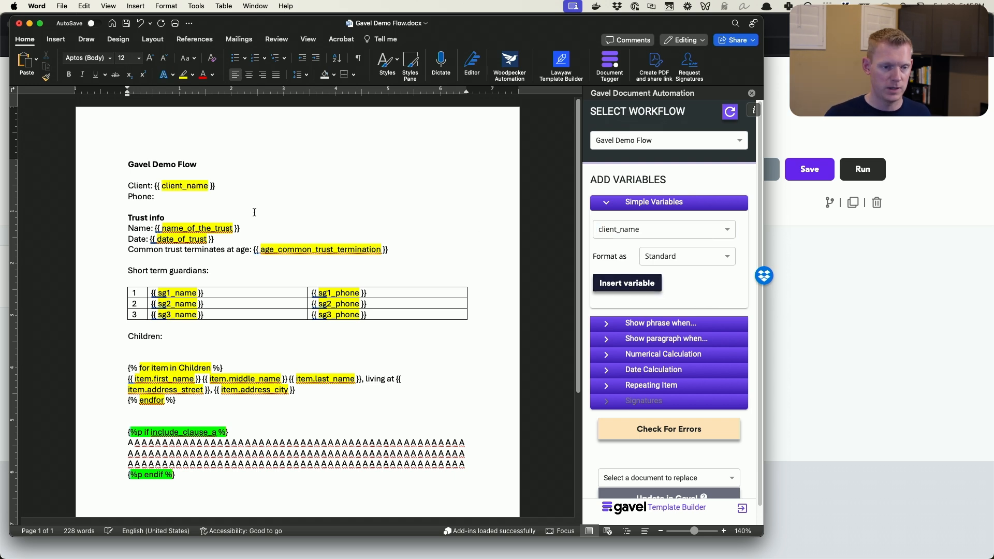
# Insert the simple variable client_phone_number with Standard format after the Phone: label
pyautogui.click(191, 196)
pyautogui.click(677, 234)
pyautogui.write('cli')
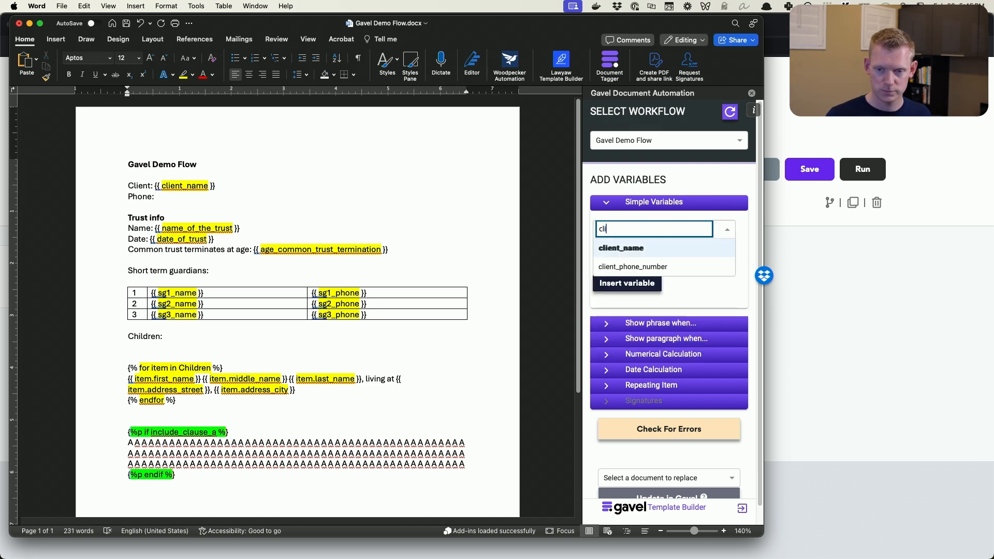
pyautogui.click(637, 266)
pyautogui.click(665, 257)
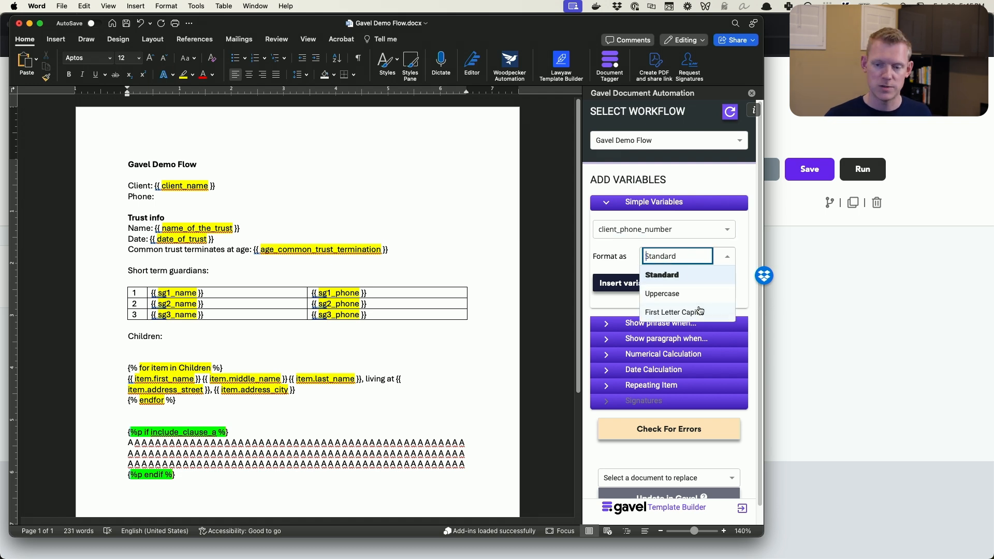
pyautogui.click(622, 262)
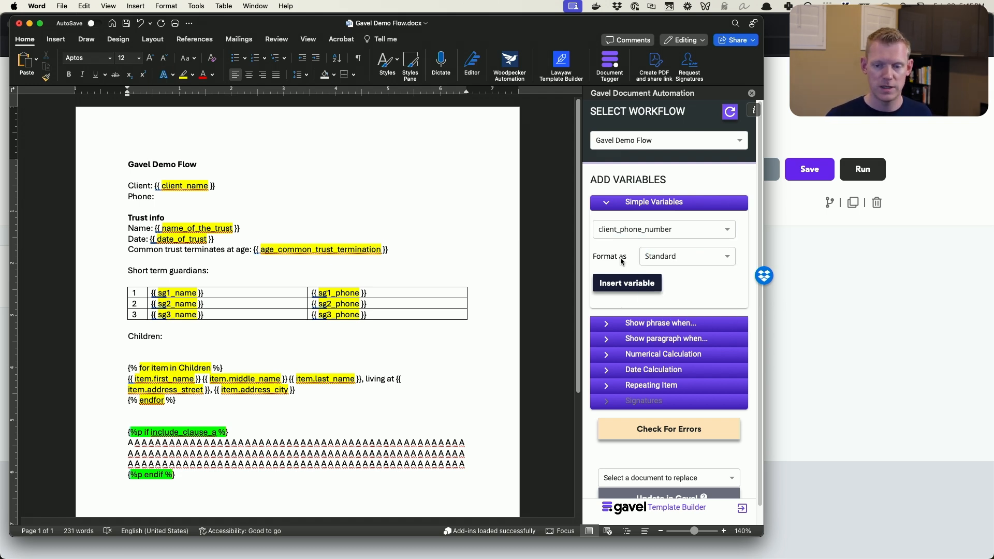
pyautogui.click(633, 283)
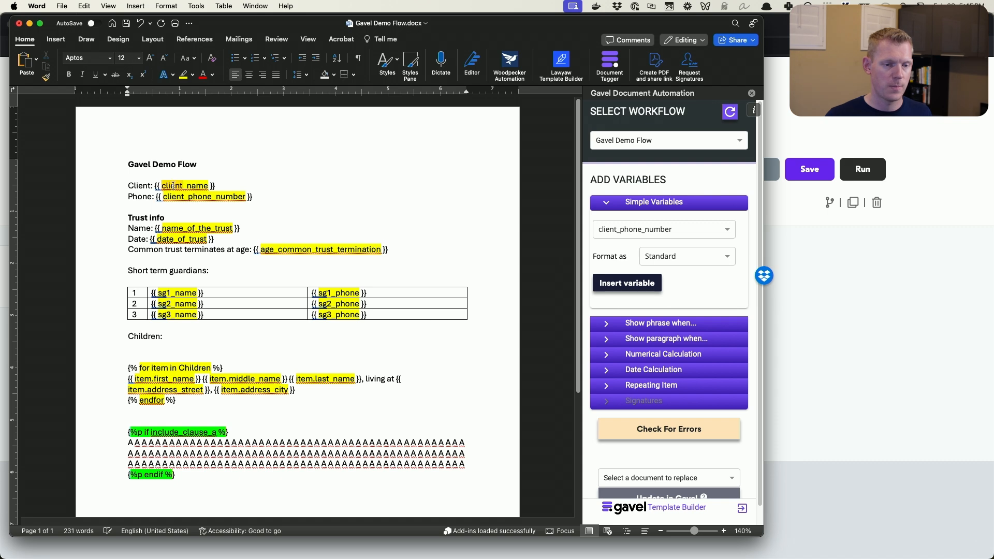
# Delete the extra blank line between the Children: label and the item loop
pyautogui.scroll(-1, 115, 190)
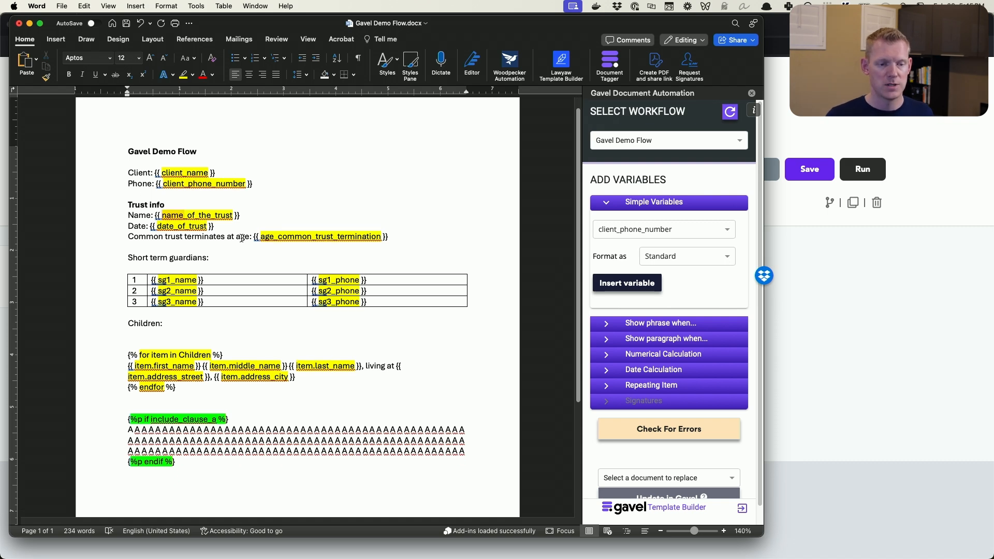
pyautogui.scroll(-3, 242, 238)
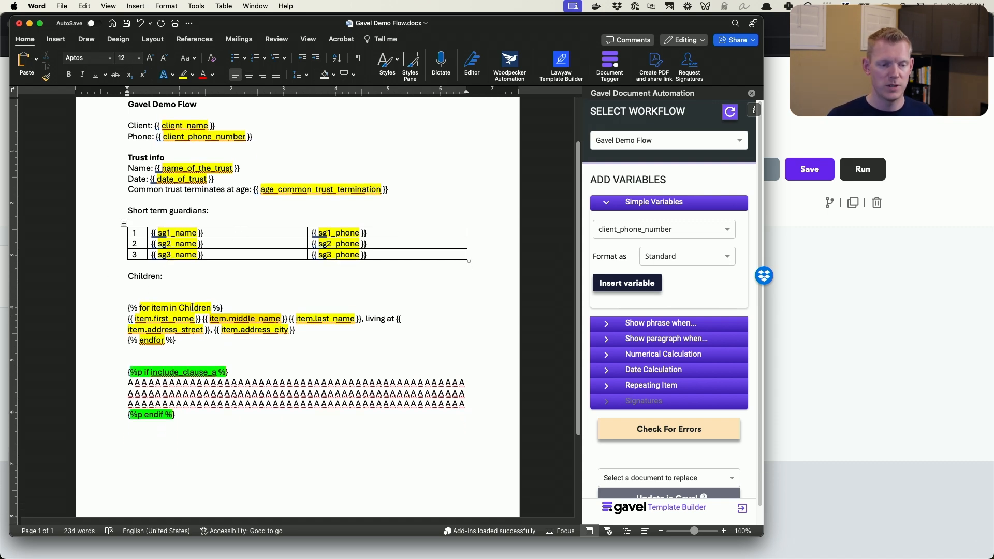
pyautogui.click(142, 289)
pyautogui.press('Delete')
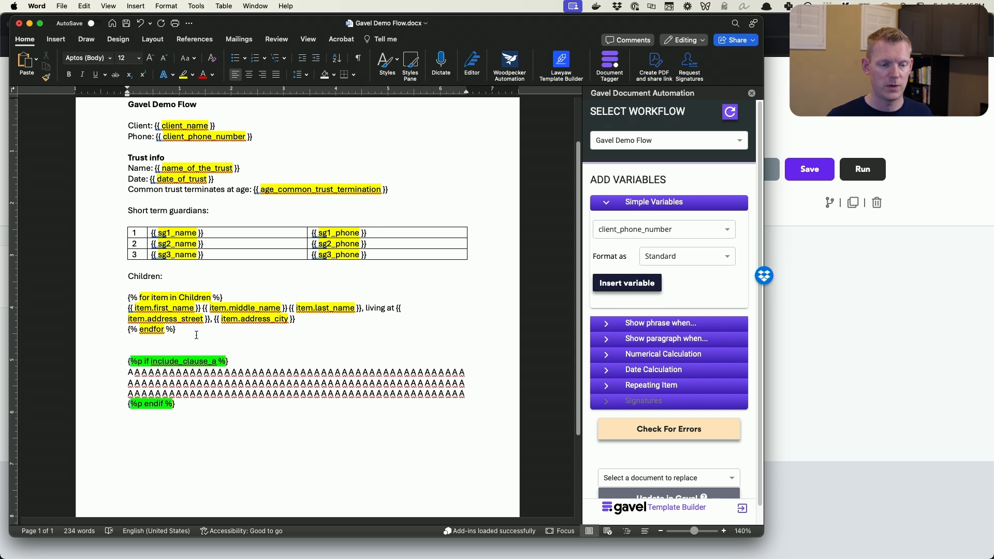
# Examine the Children item loop and the conditional include_clause_a block in the template
pyautogui.moveTo(191, 330); pyautogui.dragTo(113, 289)
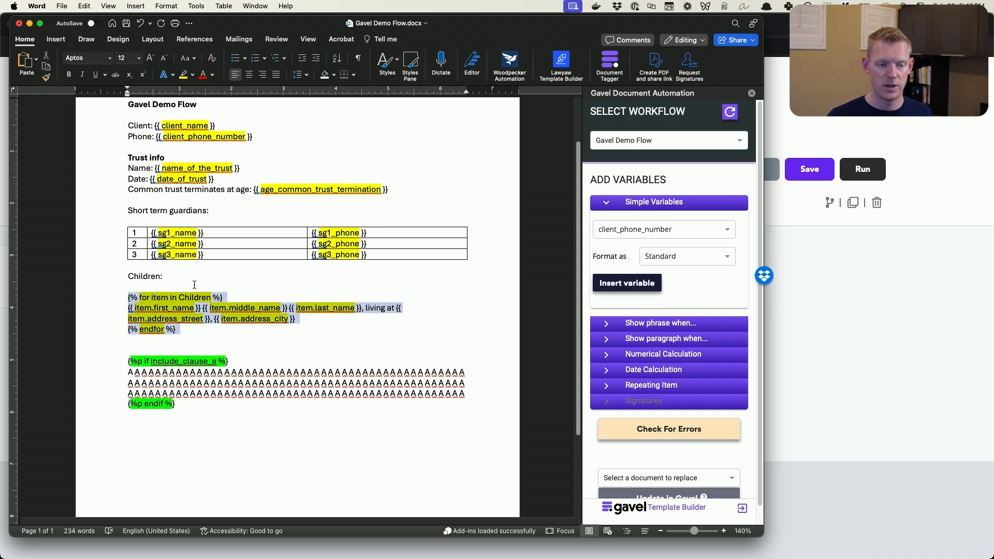
pyautogui.click(239, 283)
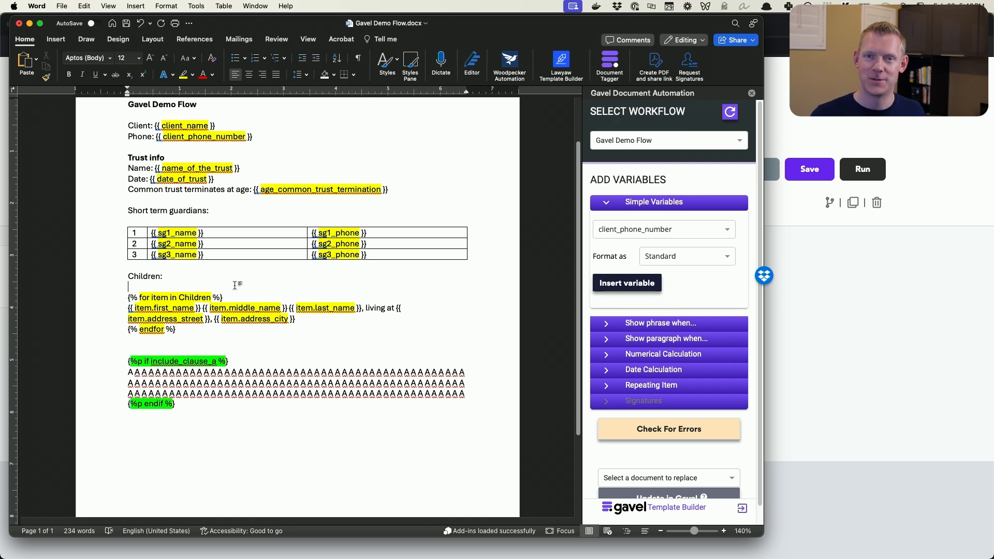
pyautogui.scroll(-2, 245, 272)
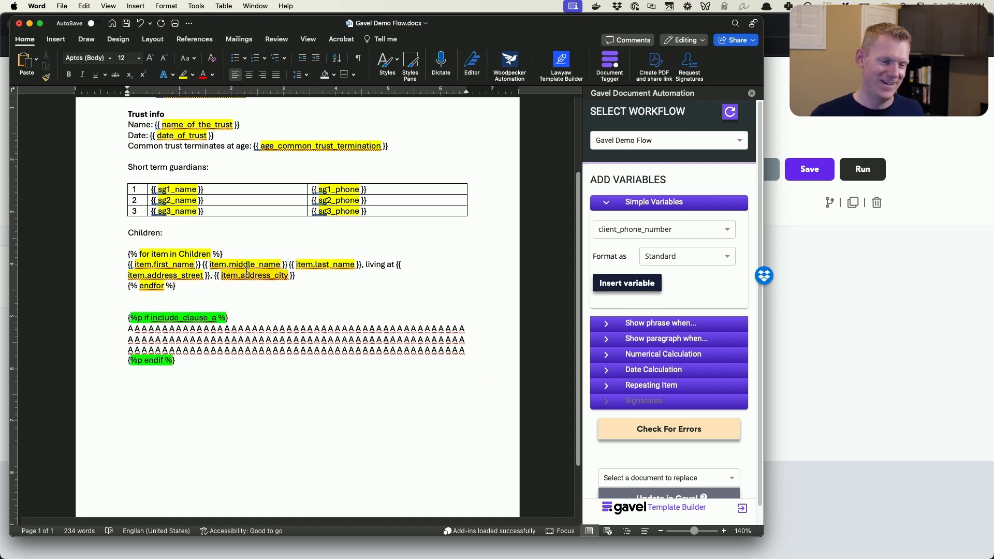
pyautogui.moveTo(198, 379); pyautogui.dragTo(85, 290)
# Insert a show-paragraph condition below the clause A block for when include_clause_b is yes
pyautogui.click(198, 403)
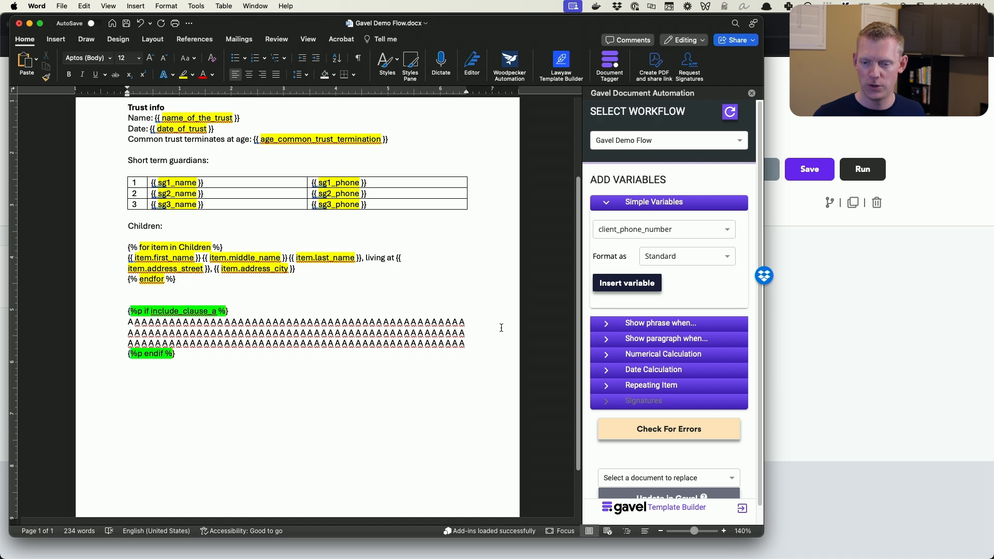
pyautogui.click(651, 325)
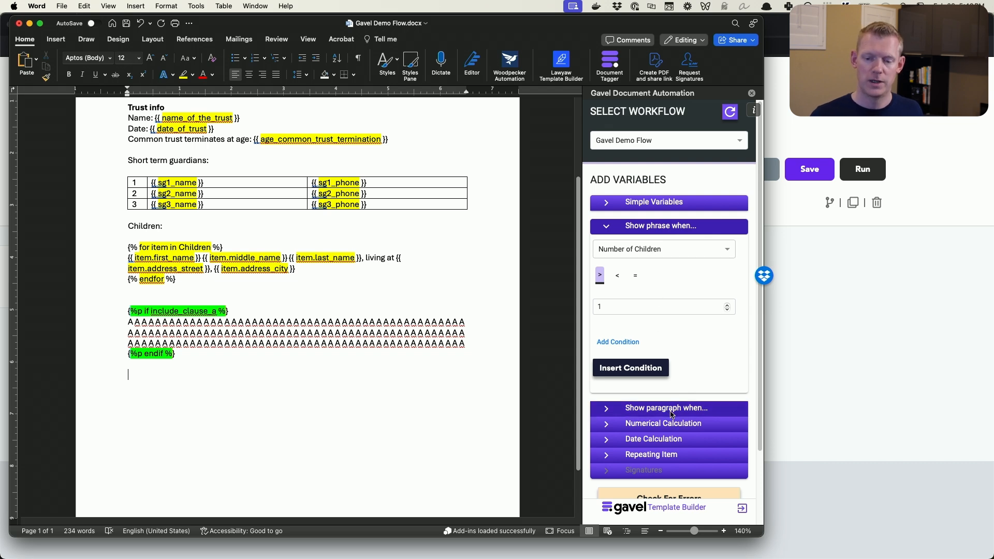
pyautogui.click(633, 408)
pyautogui.click(666, 263)
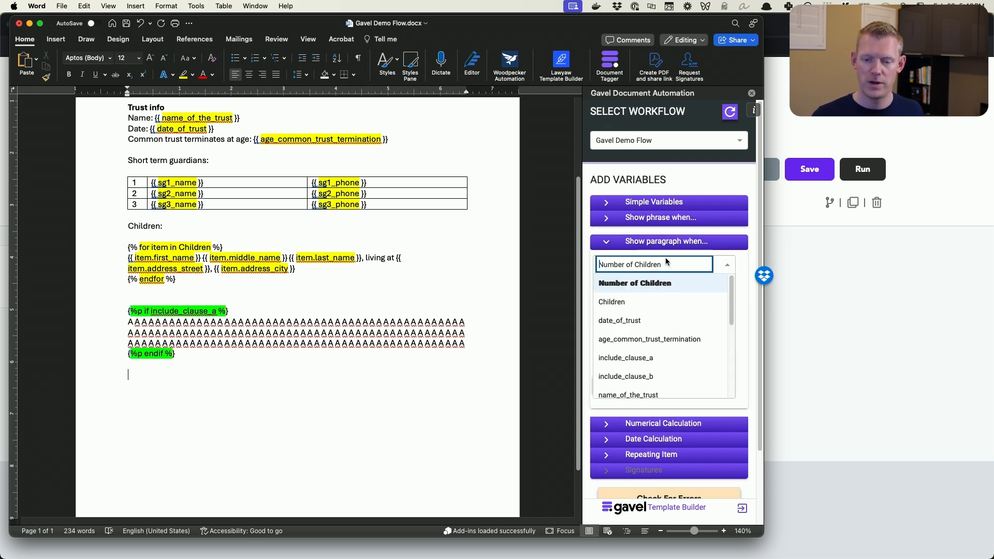
pyautogui.write('cl')
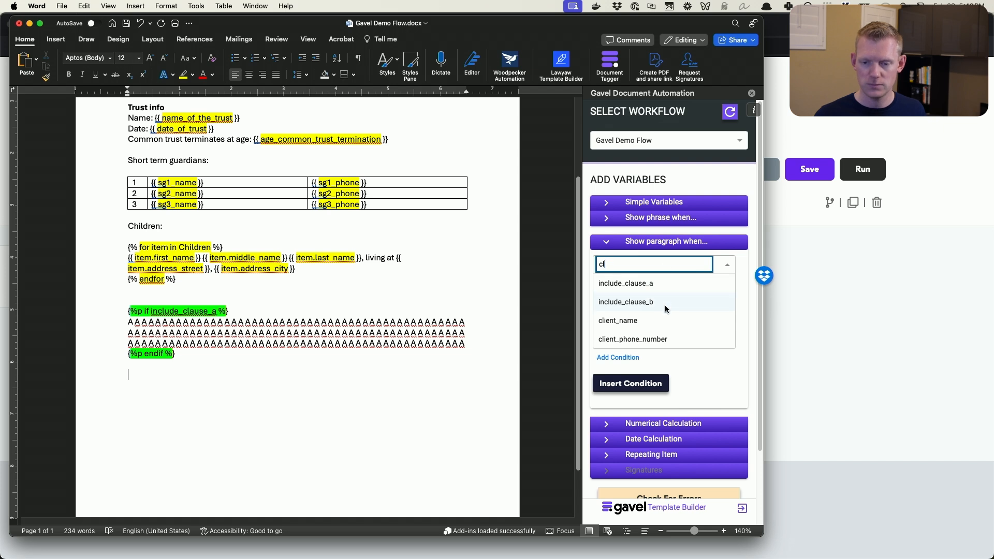
pyautogui.click(664, 305)
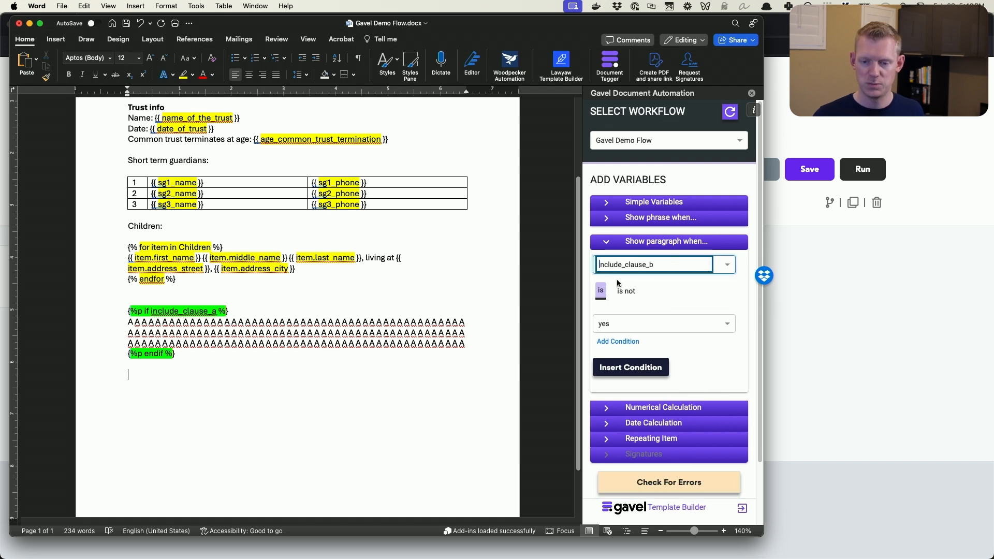
pyautogui.click(631, 368)
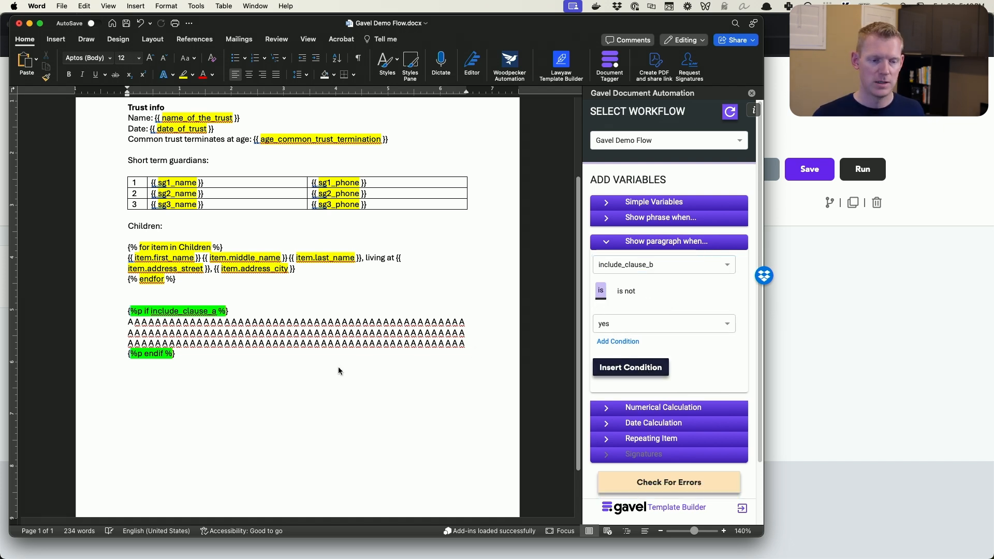
# Fill the include_clause_b block with repeated lines of "B B B B" and save the document
pyautogui.click(246, 377)
pyautogui.press('Return')
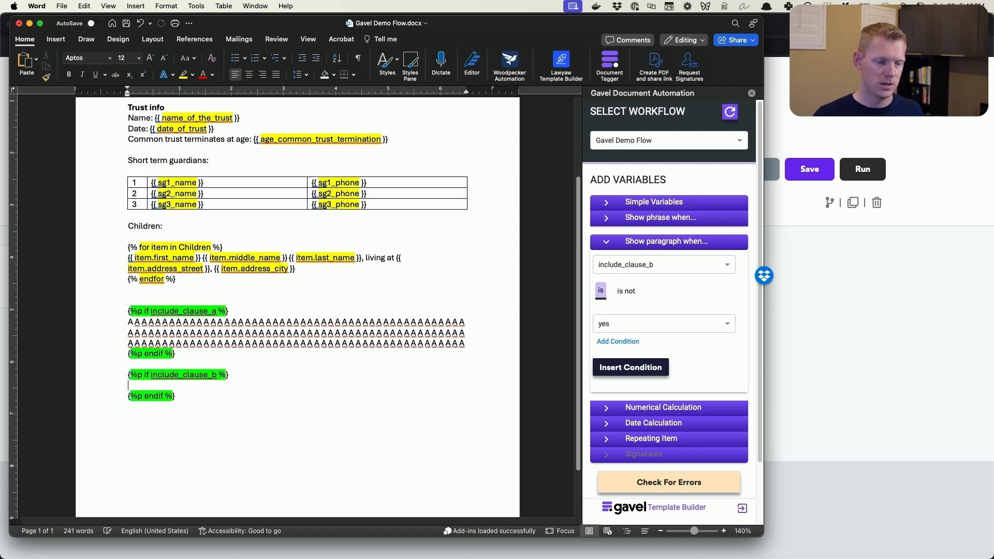
pyautogui.write('B B B B')
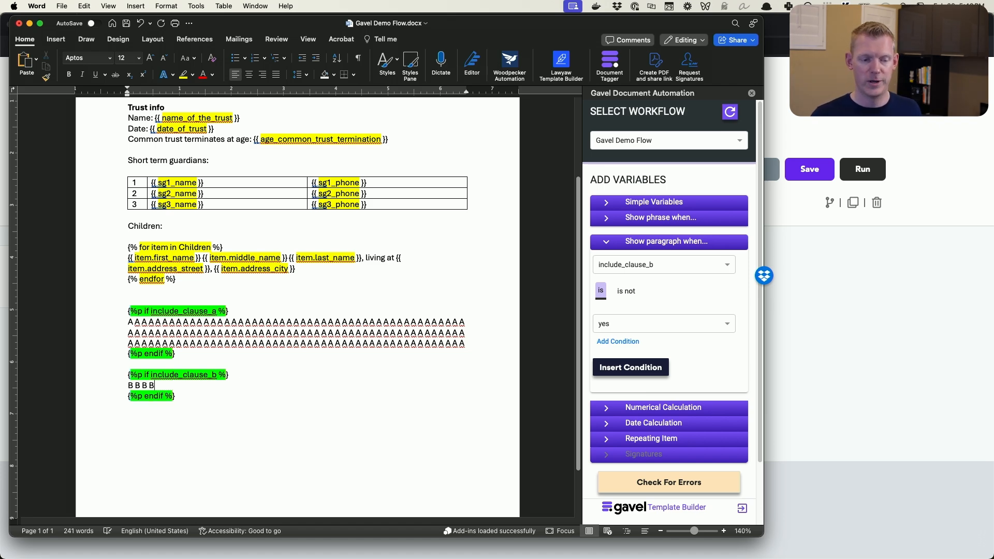
pyautogui.press('super+Left')
pyautogui.hotkey('shift', 'Down')
pyautogui.press('super+c')
pyautogui.press('super+v')
pyautogui.press('super+v')
pyautogui.press('super+v')
pyautogui.press('super+v')
pyautogui.press('super+v')
pyautogui.press('super+v')
pyautogui.press('super+v')
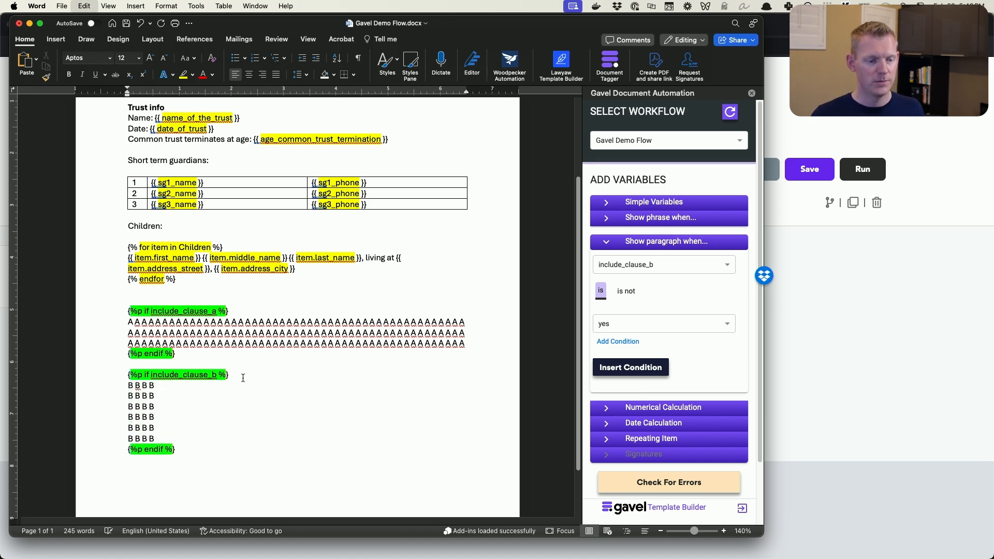
pyautogui.scroll(5, 346, 358)
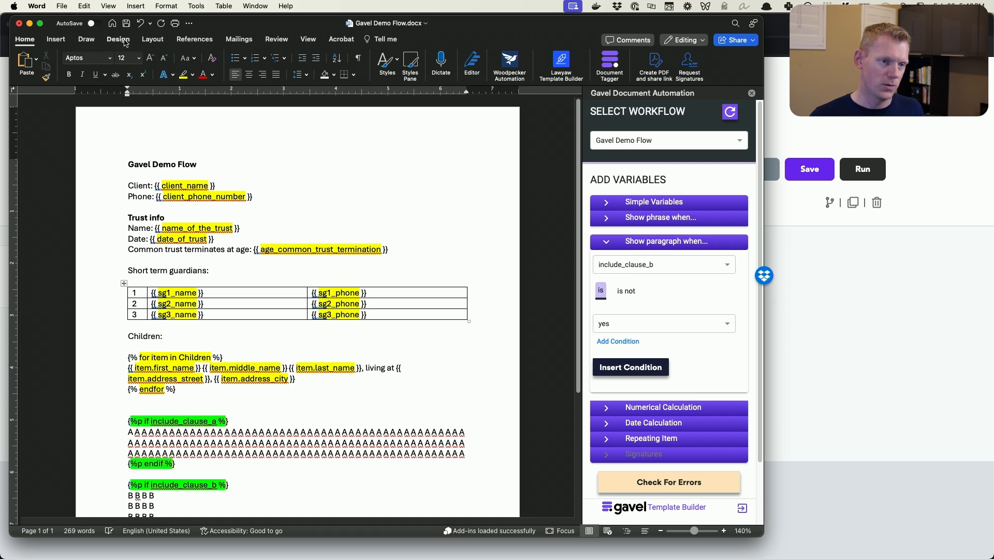
pyautogui.press('super+s')
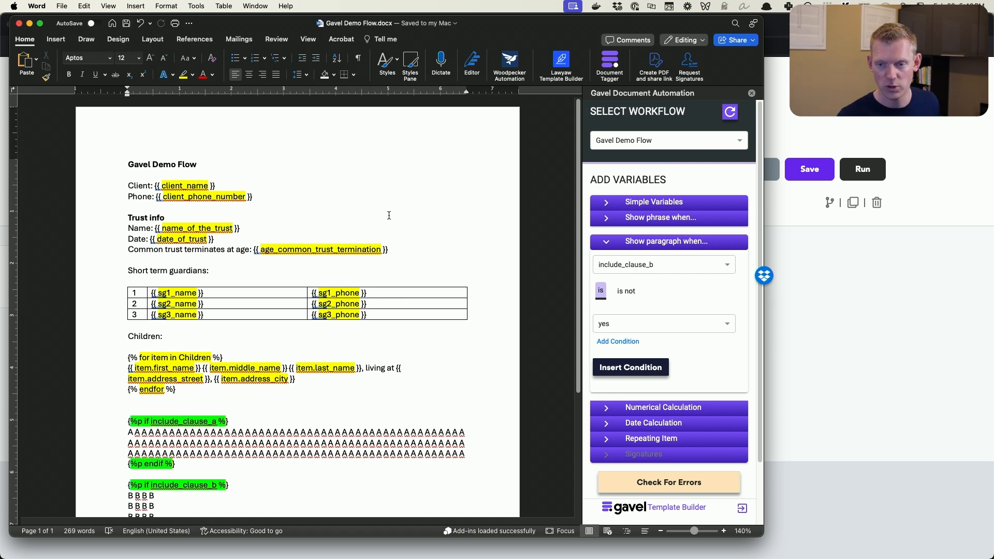
# Switch to Gavel in Firefox and view the workflow's output documents
pyautogui.click(845, 311)
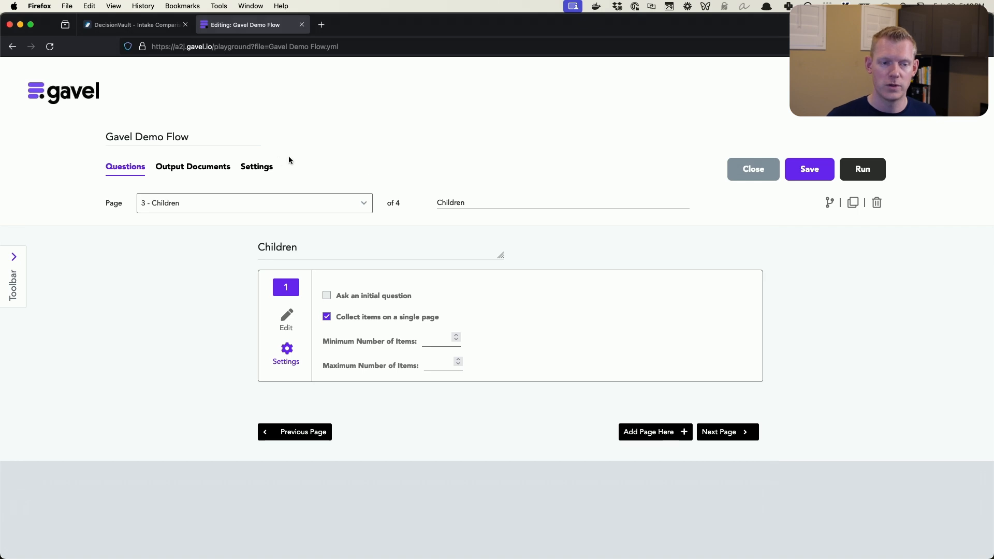
pyautogui.click(217, 167)
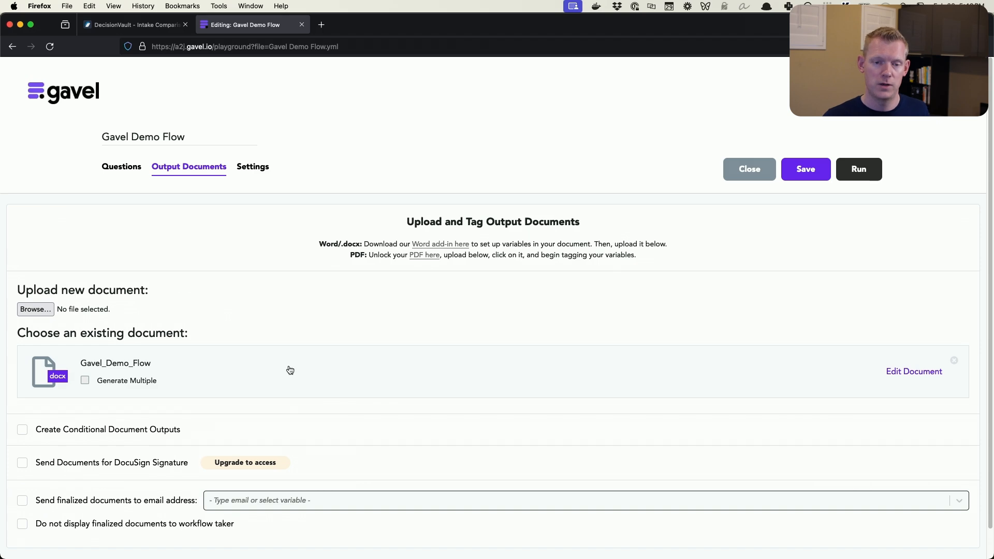
# Return to Word and update Gavel_Demo_Flow.docx in Gavel with the edited template
pyautogui.press('super+Tab')
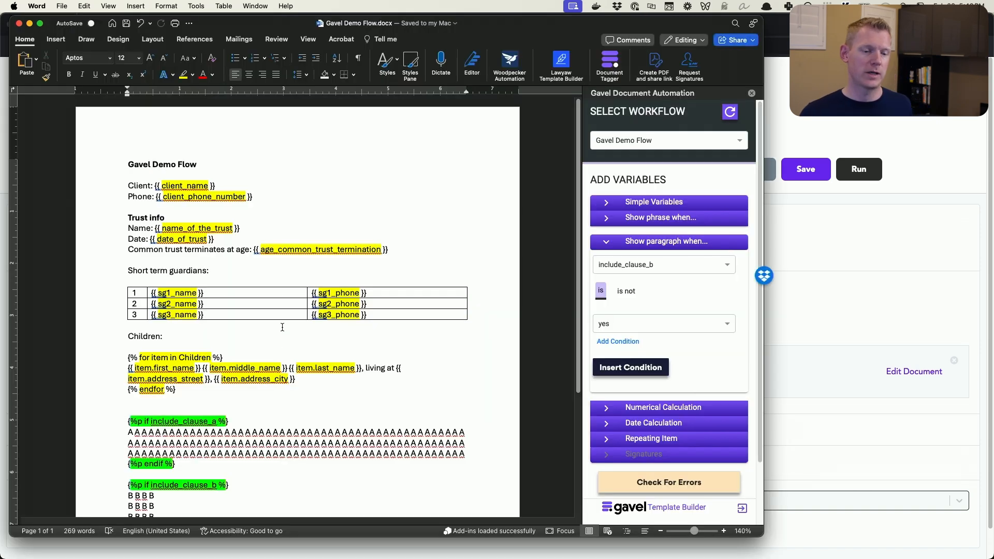
pyautogui.scroll(-3, 718, 369)
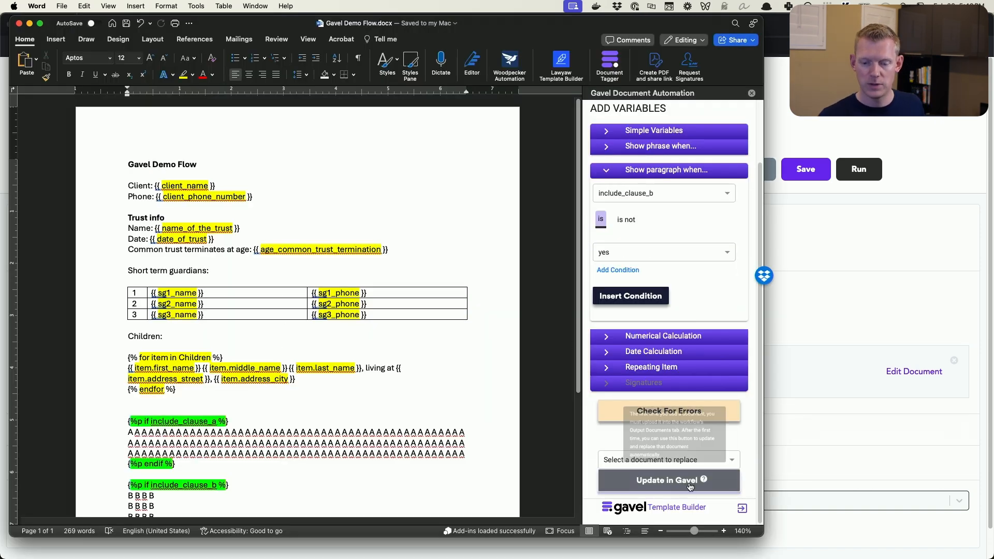
pyautogui.click(675, 459)
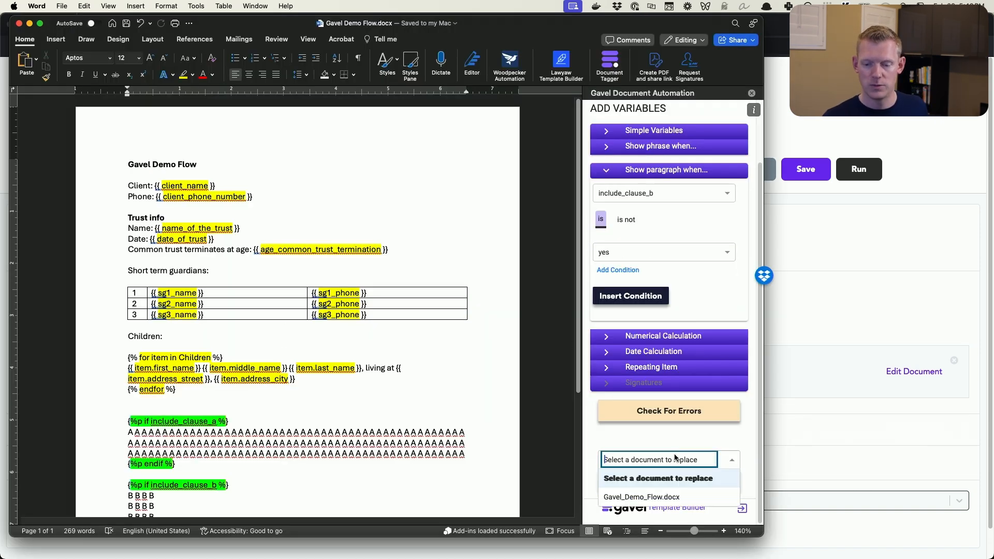
pyautogui.click(675, 496)
pyautogui.click(663, 483)
pyautogui.scroll(-1, 685, 427)
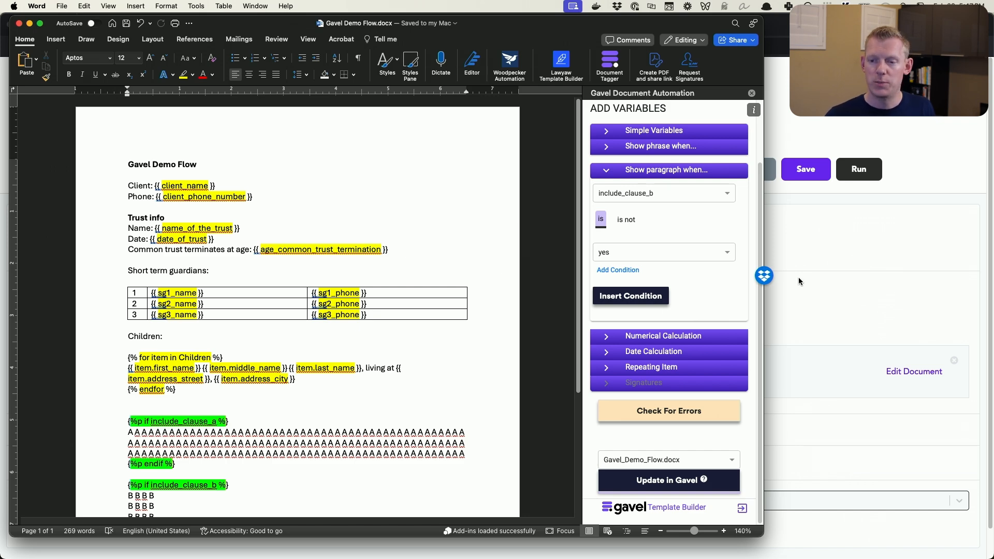
# Switch to DecisionVault in Firefox and open the settings of its Gavel integration
pyautogui.click(813, 241)
pyautogui.click(133, 25)
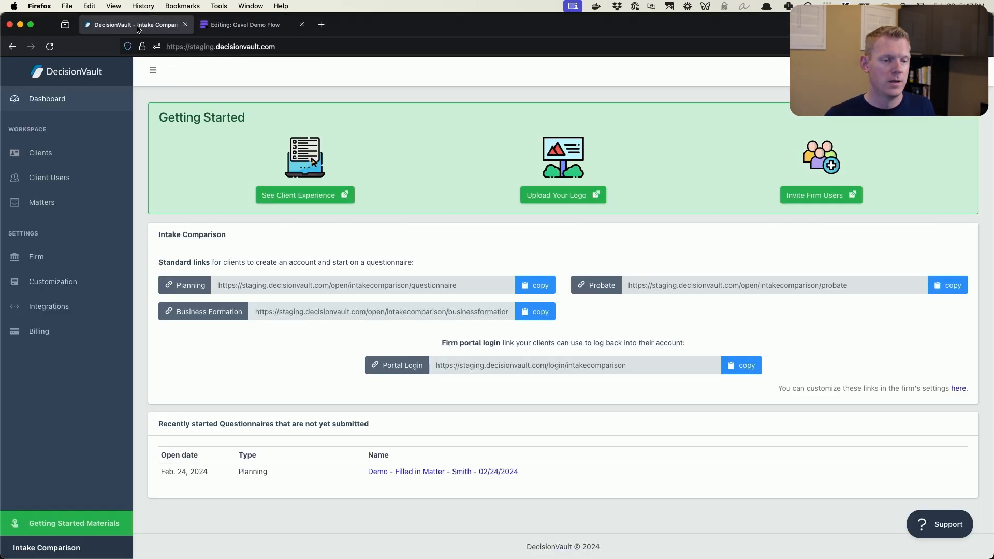
pyautogui.click(74, 308)
pyautogui.scroll(-10, 517, 311)
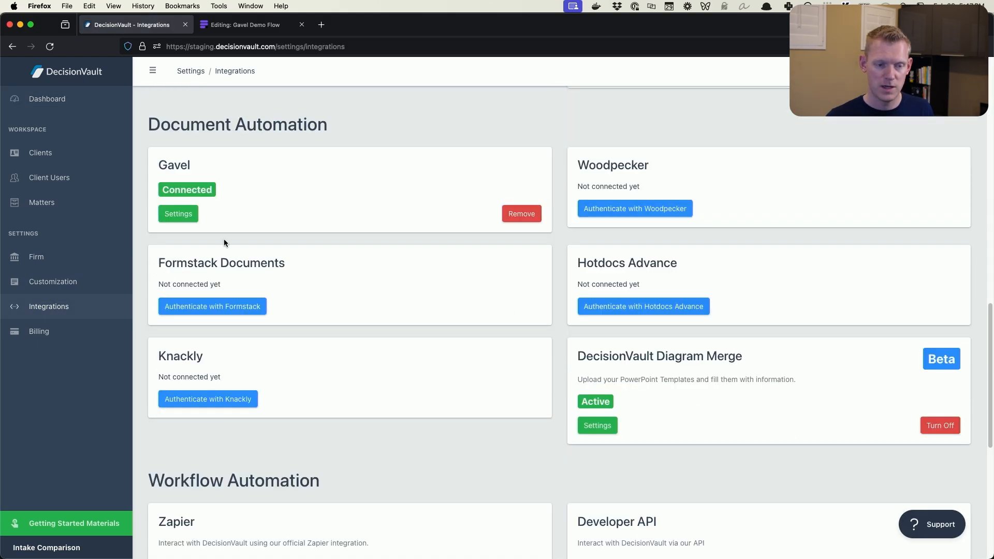
pyautogui.click(178, 214)
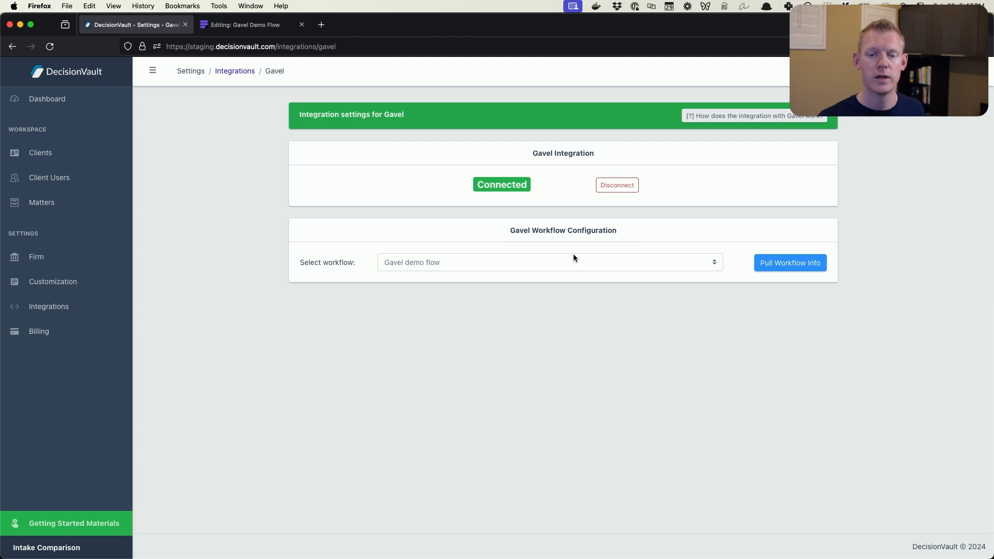
# Choose the Gavel demo flow workflow and pull its workflow info
pyautogui.click(572, 261)
pyautogui.click(564, 259)
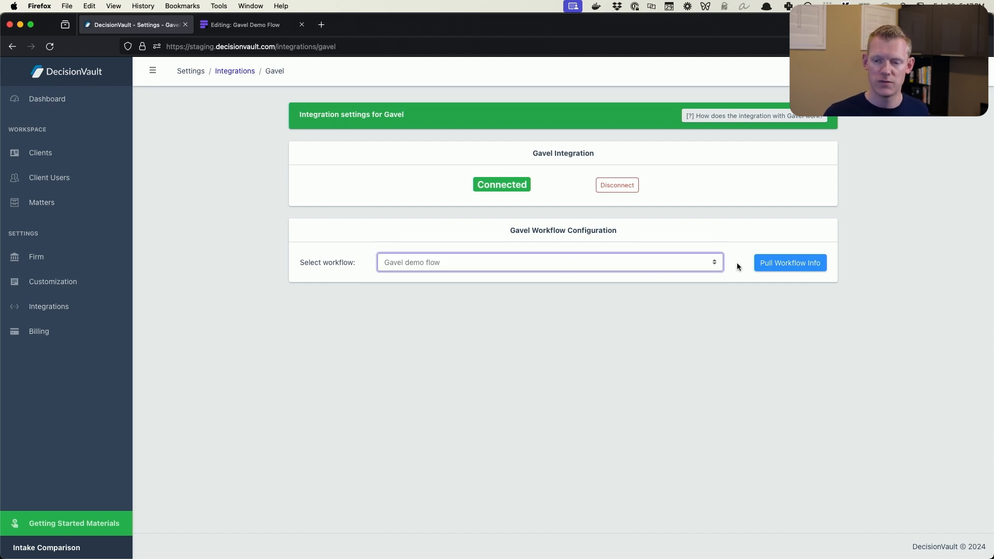
pyautogui.click(787, 263)
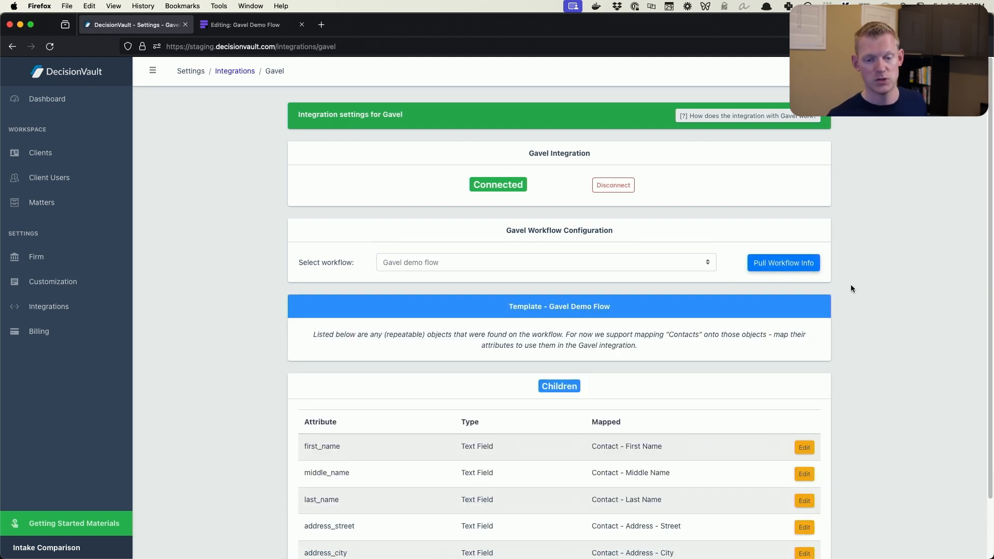
# Clear the contact mappings of the Children attributes address_city and address_street
pyautogui.scroll(-3, 871, 297)
pyautogui.click(805, 489)
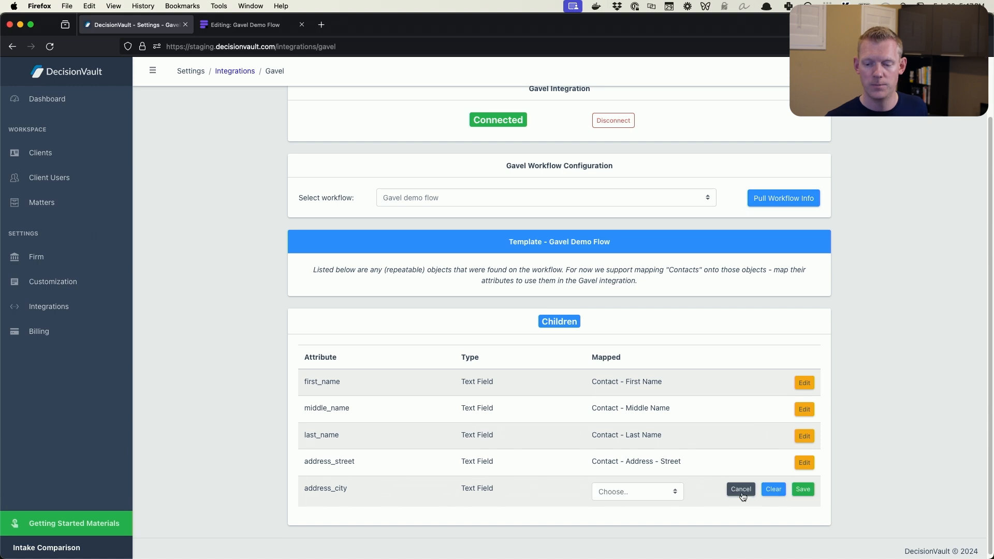
pyautogui.click(773, 490)
pyautogui.click(773, 463)
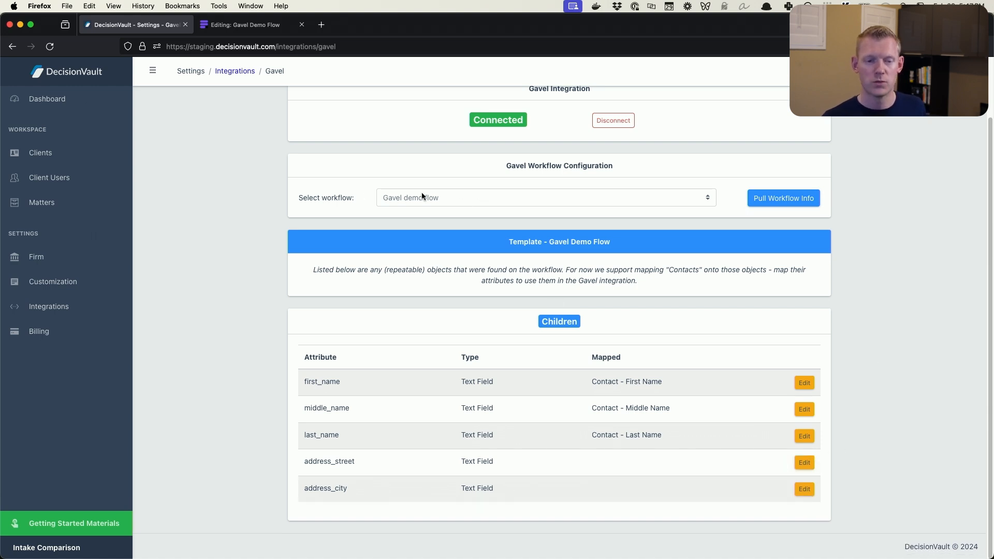
# Pull the workflow info again and review the first, middle and last name attributes of the Children object
pyautogui.click(759, 199)
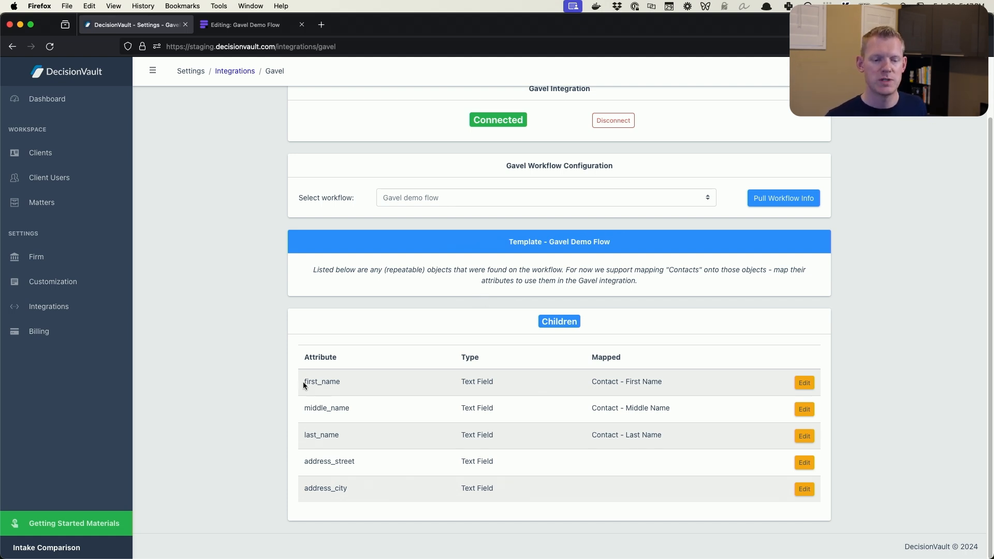
pyautogui.moveTo(303, 381); pyautogui.dragTo(352, 411)
pyautogui.moveTo(304, 435); pyautogui.dragTo(396, 435)
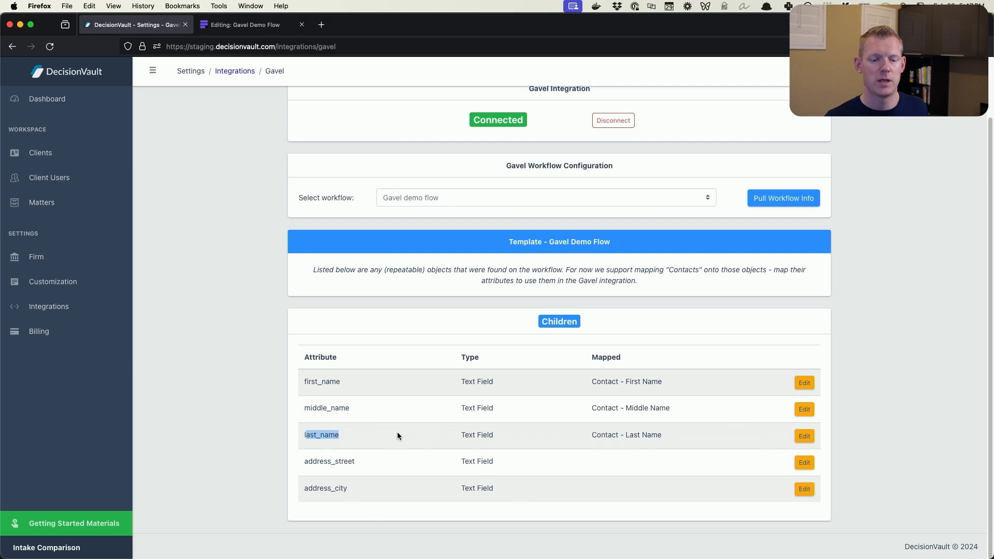
pyautogui.click(466, 405)
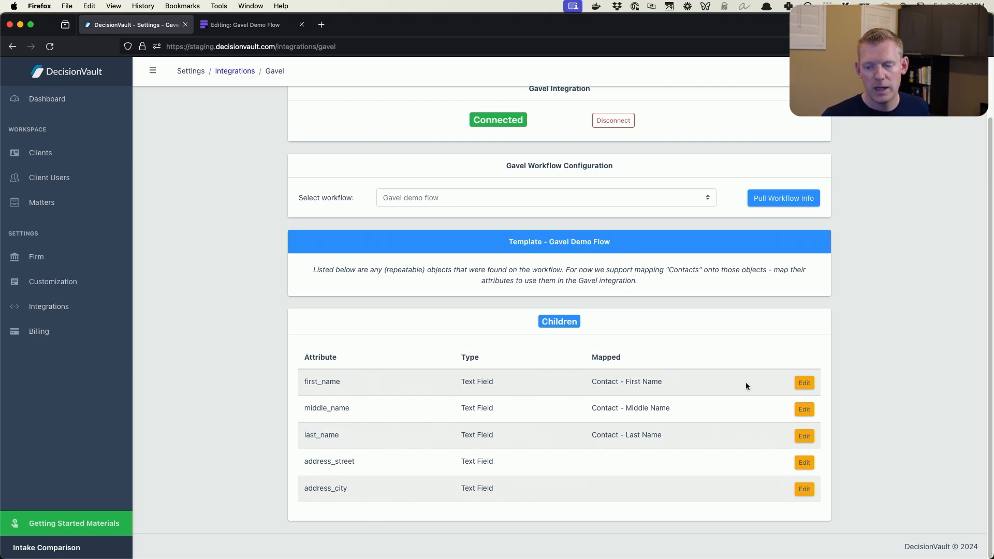
# Map the Children attribute first_name to Contact - First Name and save the mapping
pyautogui.click(810, 386)
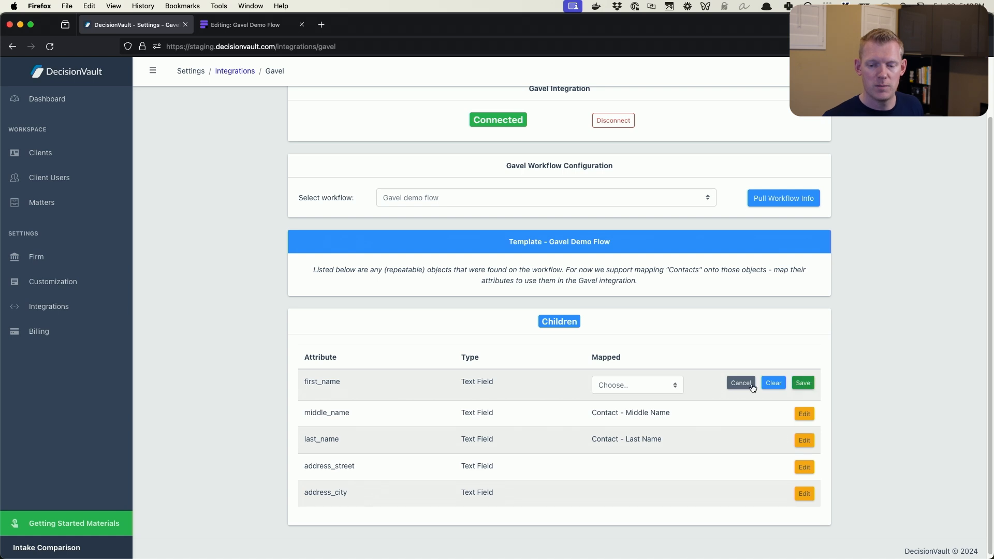
pyautogui.click(648, 385)
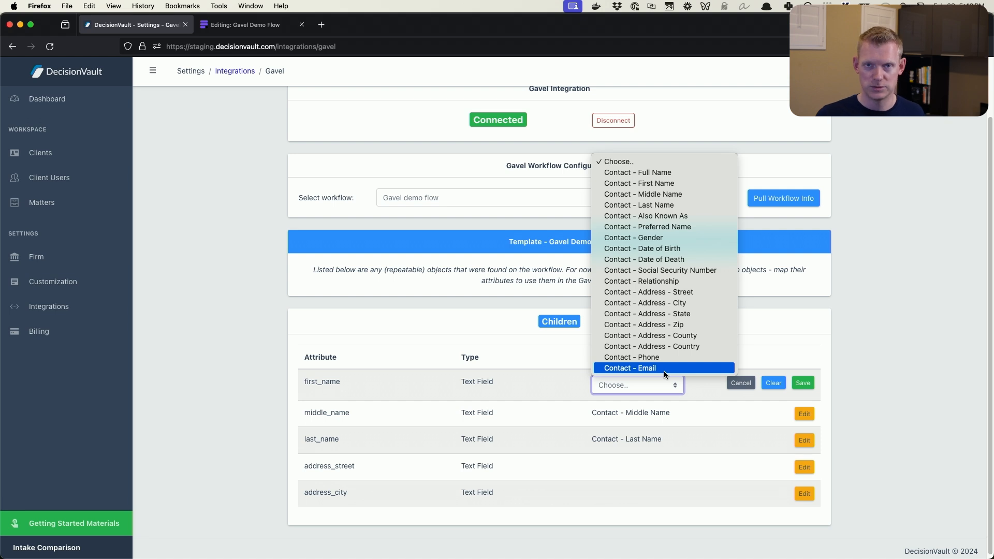
pyautogui.click(901, 363)
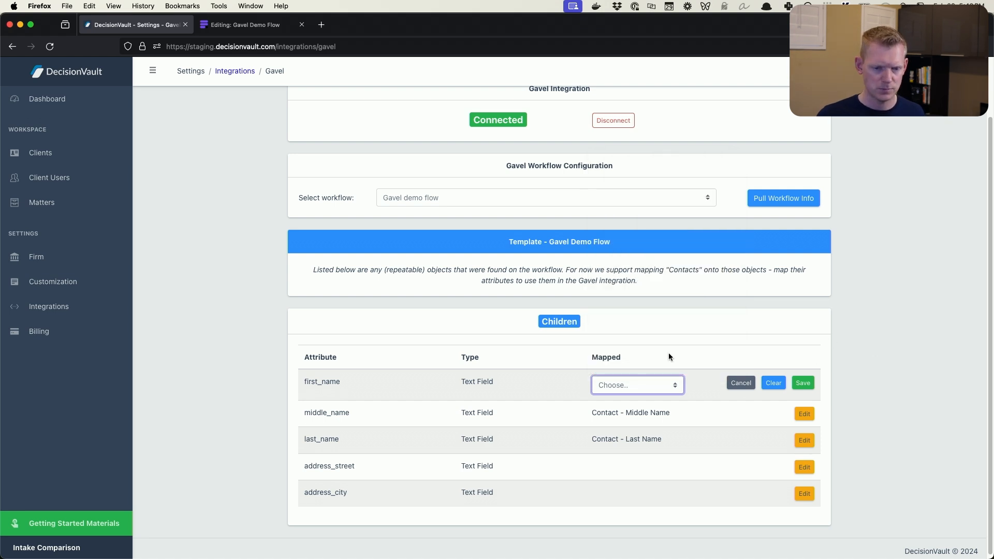
pyautogui.click(664, 384)
pyautogui.click(677, 180)
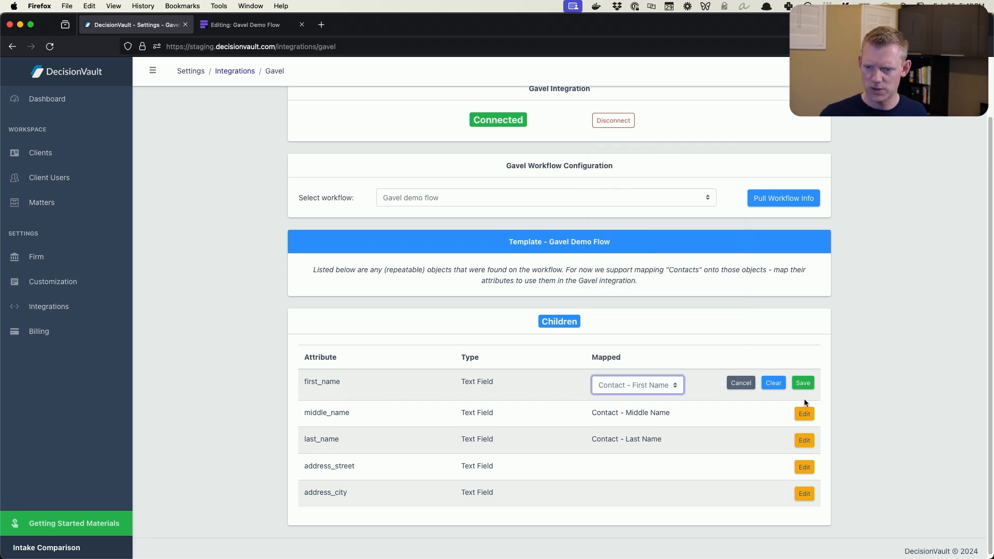
pyautogui.click(804, 388)
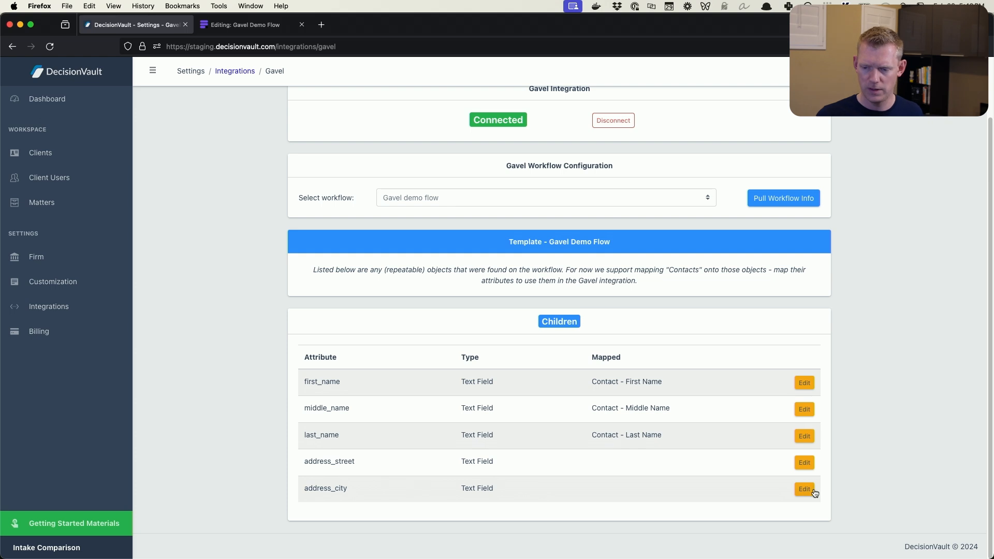
# Map address_street to Contact - Address - Street and address_city to Contact - Address - City, saving both mappings
pyautogui.click(805, 489)
pyautogui.click(804, 462)
pyautogui.click(628, 459)
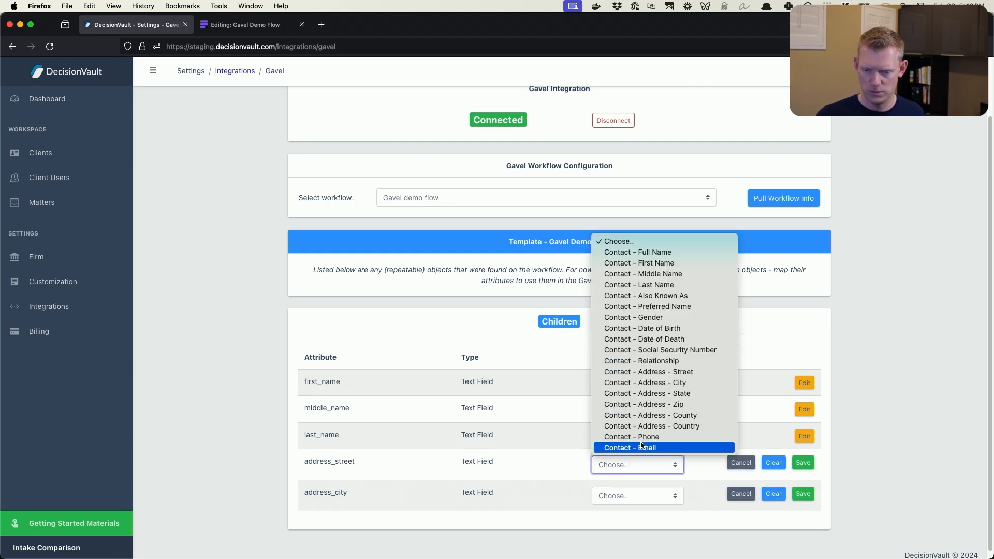
pyautogui.click(680, 371)
pyautogui.click(803, 463)
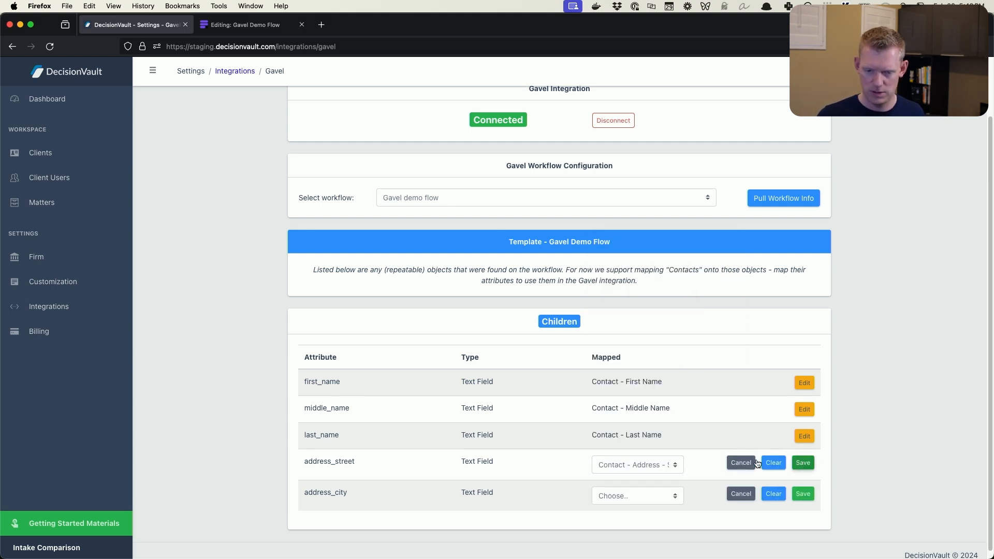
pyautogui.click(628, 489)
pyautogui.click(653, 406)
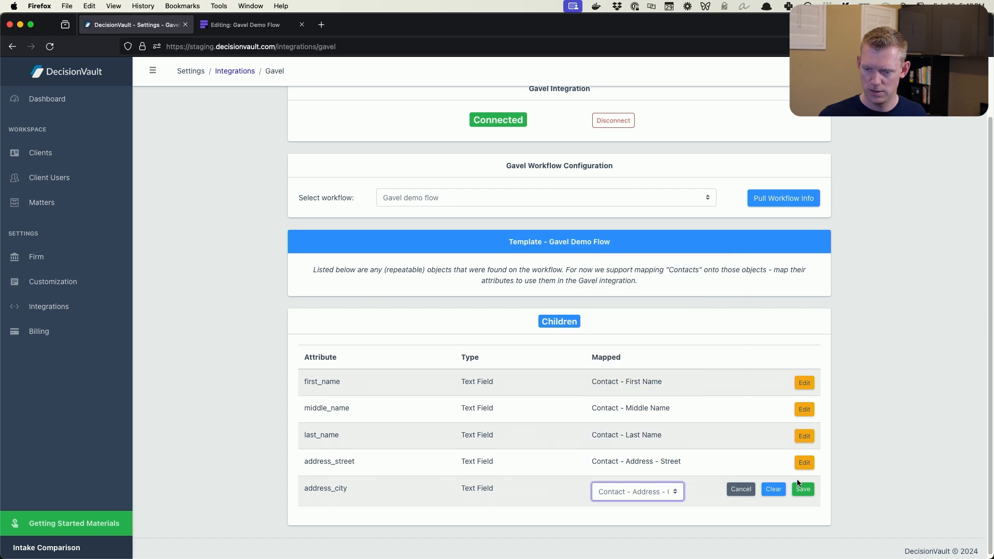
pyautogui.click(803, 489)
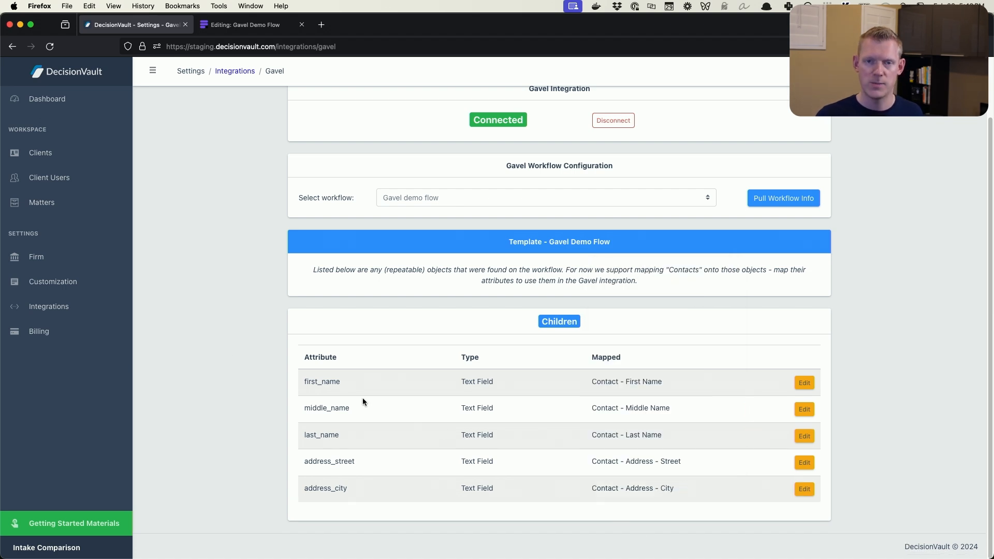
# Open the filled-in demo matter dated 02/24/2024, view its client questionnaire and return to the matter details
pyautogui.scroll(2, 559, 410)
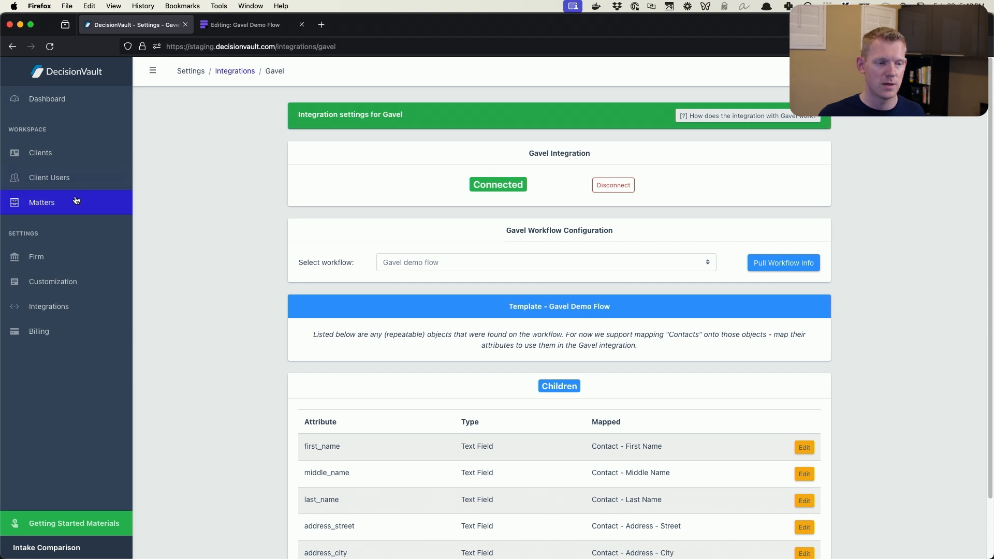
pyautogui.click(42, 203)
pyautogui.click(449, 215)
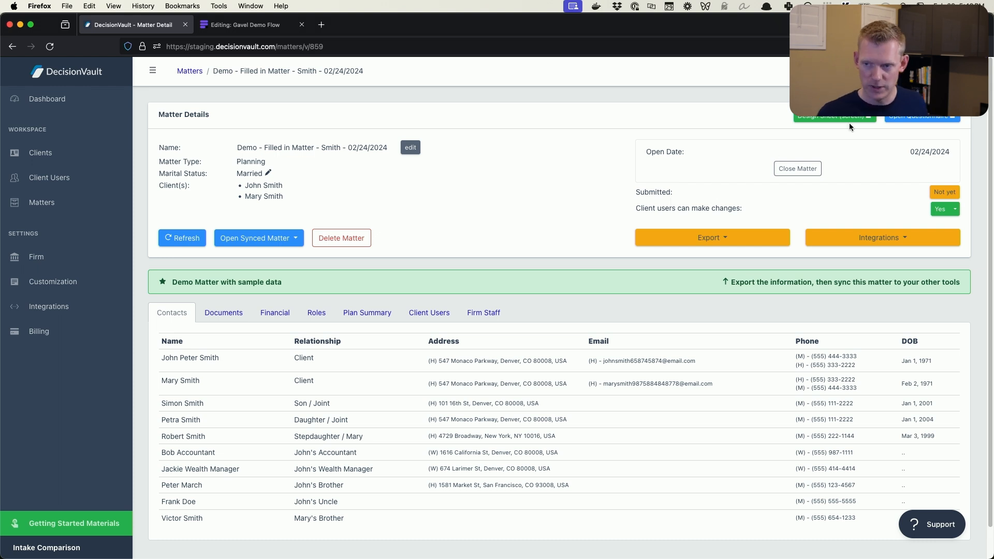
pyautogui.click(914, 119)
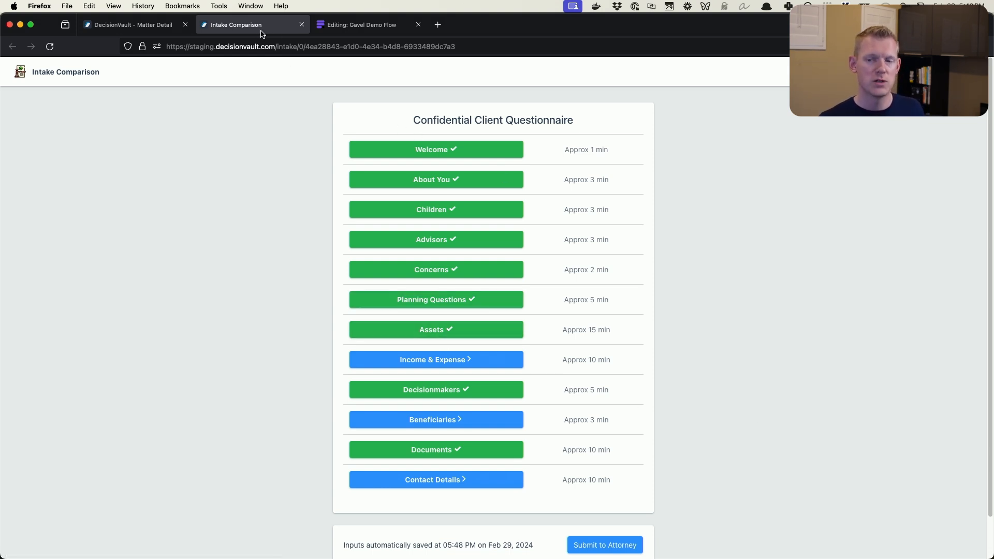
pyautogui.click(935, 72)
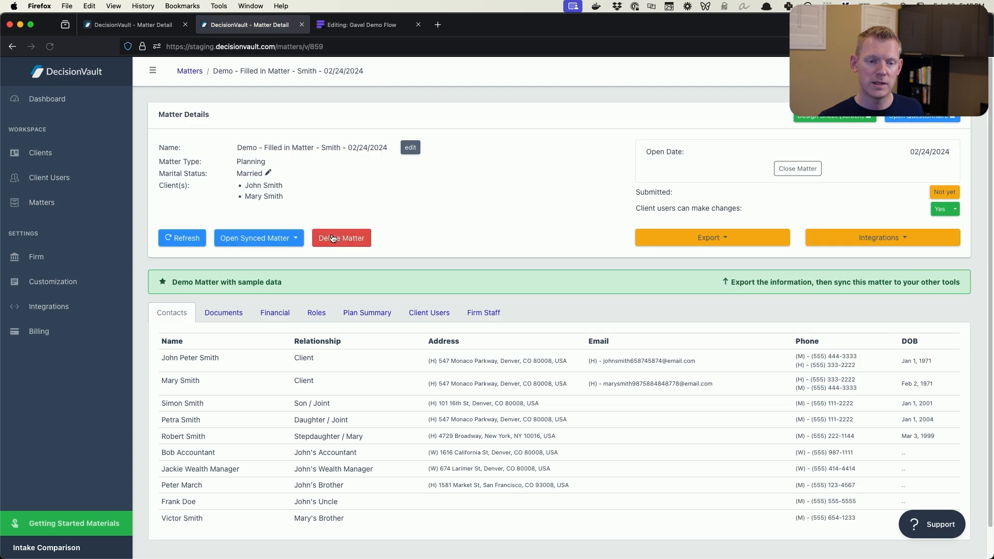
# Review the names, relationships, addresses and phone numbers in the demo matter's contacts table
pyautogui.scroll(-1, 540, 254)
pyautogui.moveTo(181, 331); pyautogui.dragTo(546, 495)
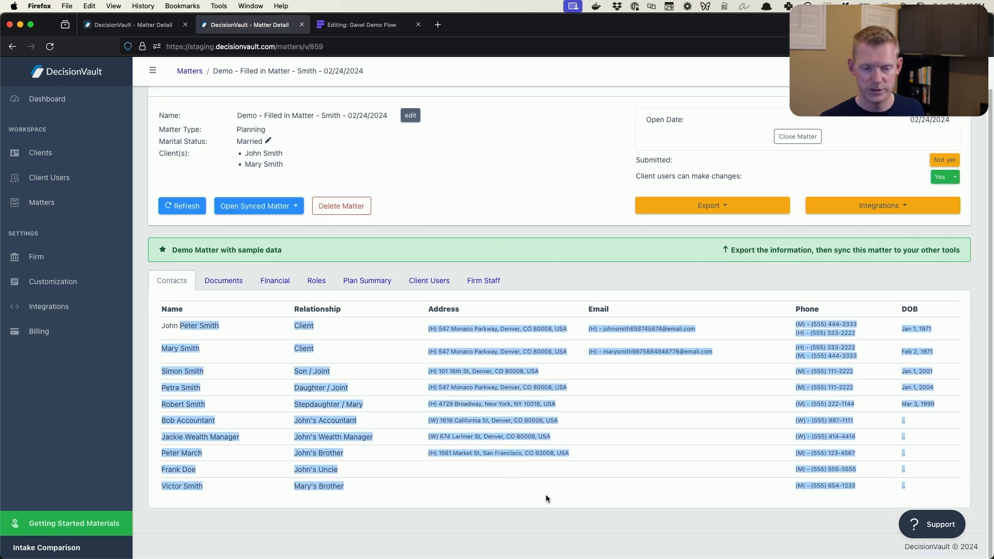
pyautogui.click(546, 495)
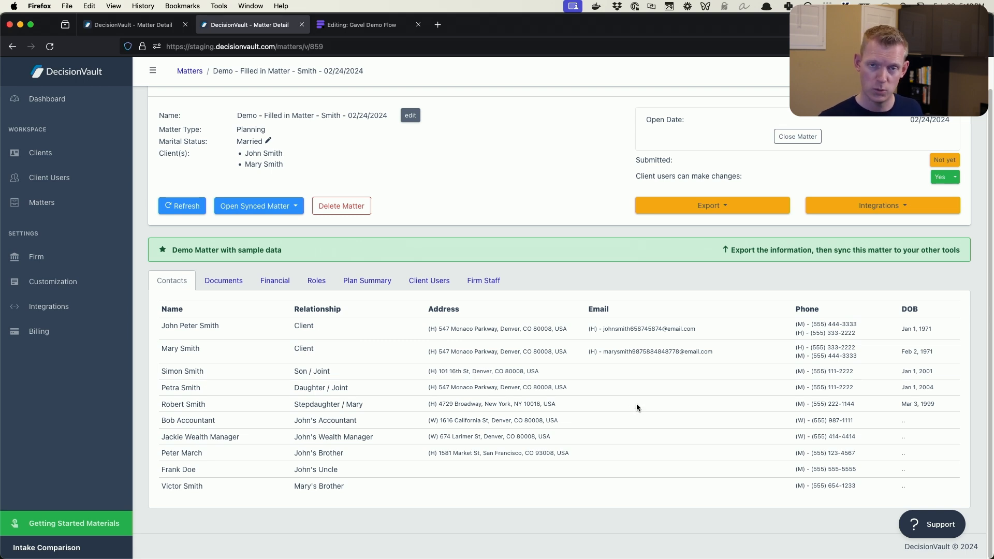
# Open the matter's design sheet and expand Short-term Guardian in the Gavel Questions section to review those questions
pyautogui.scroll(1, 709, 208)
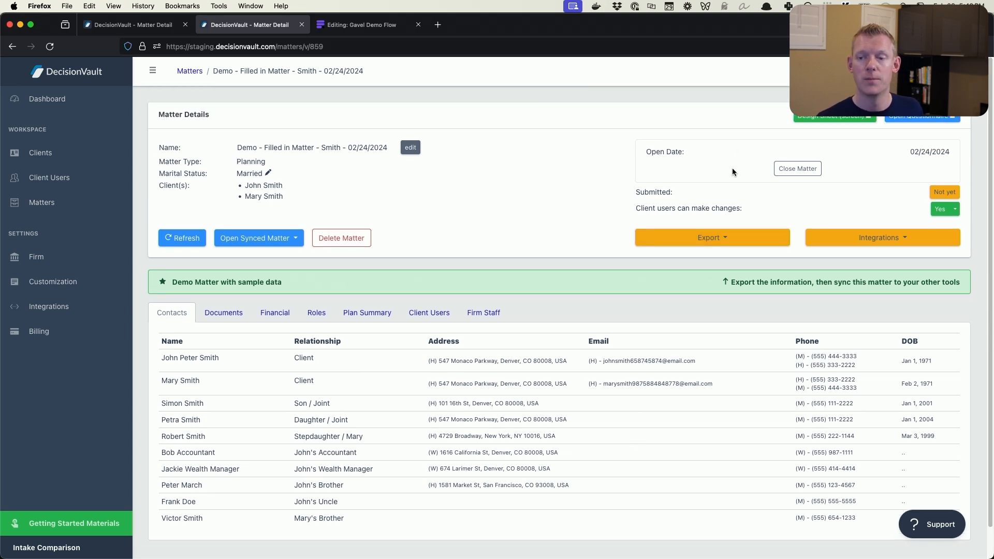
pyautogui.click(810, 122)
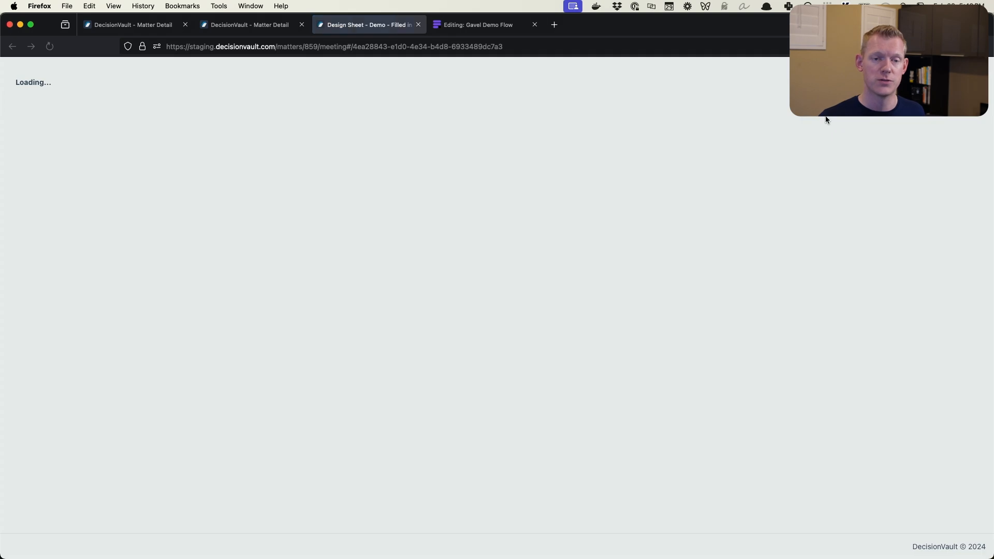
pyautogui.scroll(-20, 642, 270)
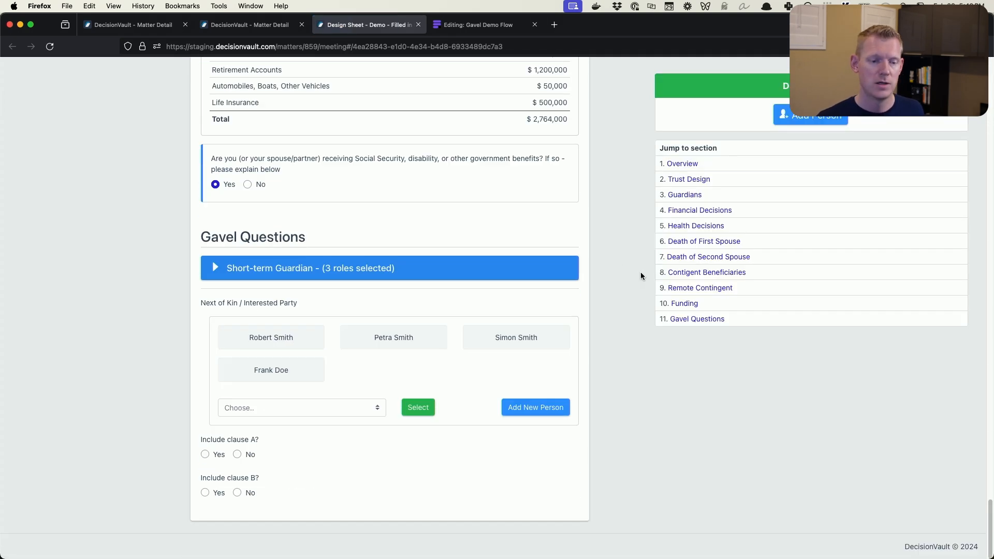
pyautogui.click(295, 268)
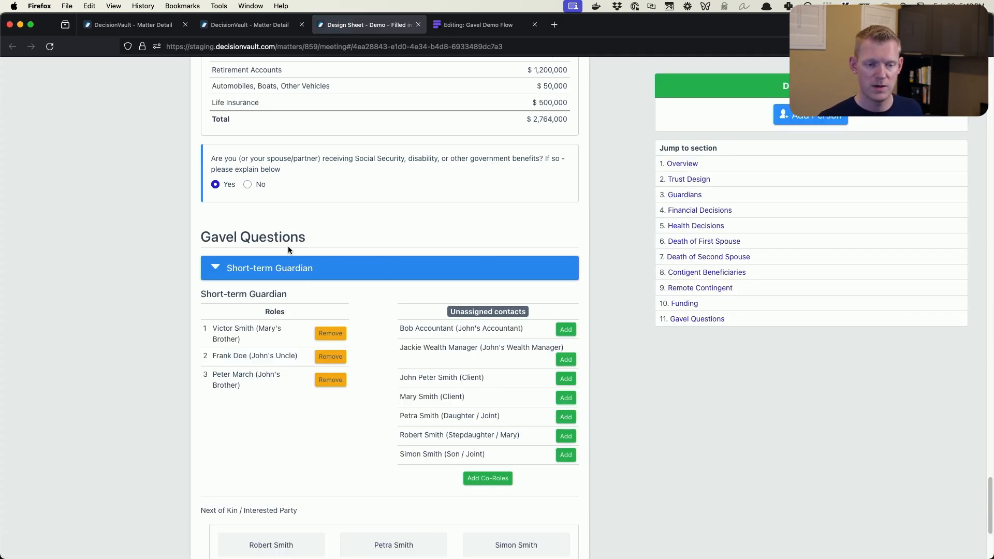
pyautogui.scroll(-1, 588, 259)
pyautogui.scroll(-5, 588, 256)
pyautogui.scroll(1, 580, 254)
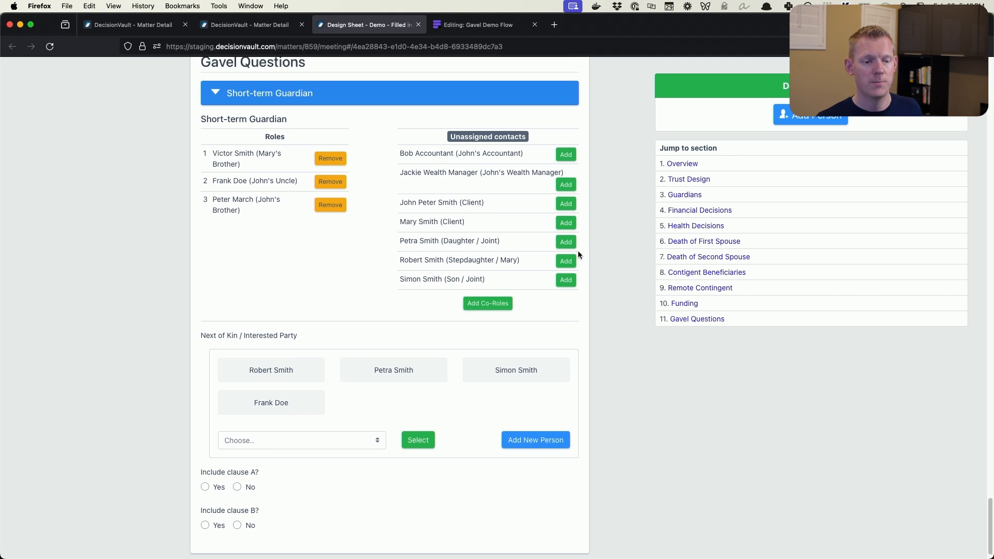
pyautogui.scroll(1, 574, 253)
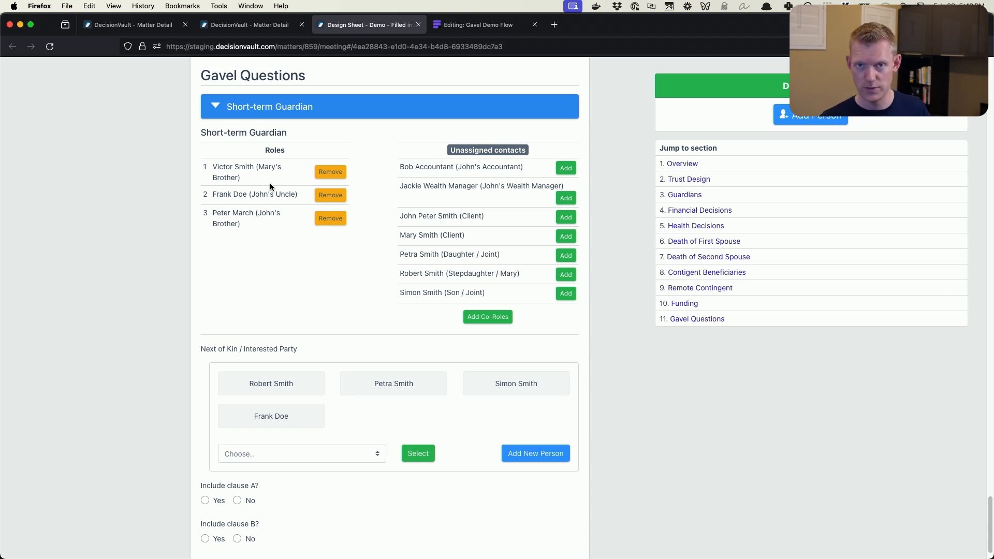
# Remove all three short-term guardians and reassign them in this order: the client's uncle, the spouse's brother, the client's brother
pyautogui.click(330, 172)
pyautogui.click(331, 170)
pyautogui.click(332, 168)
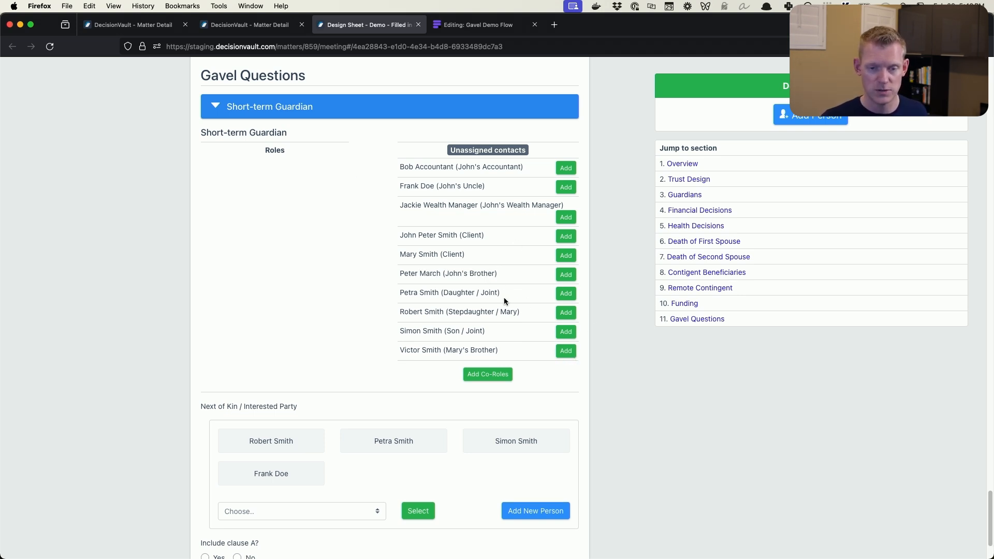
pyautogui.click(566, 188)
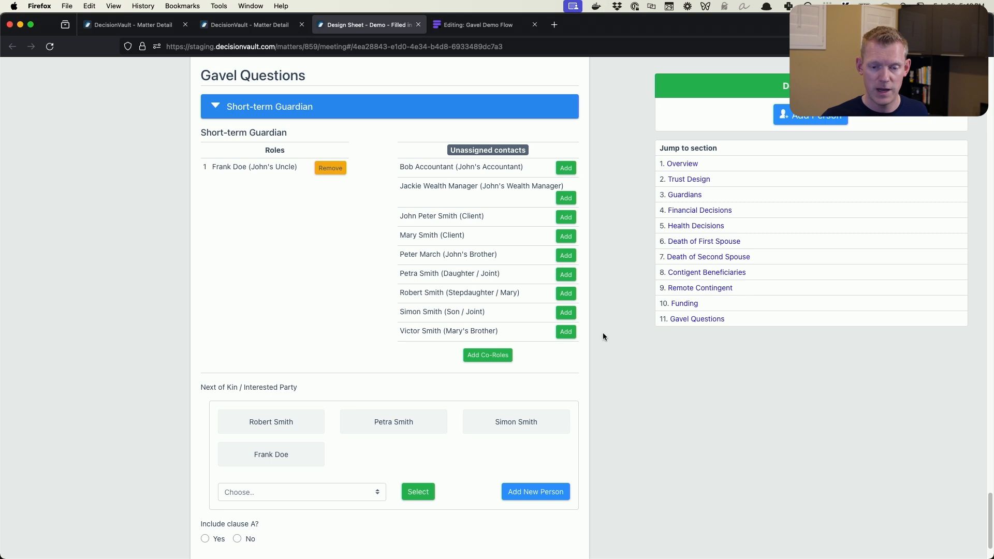
pyautogui.click(566, 333)
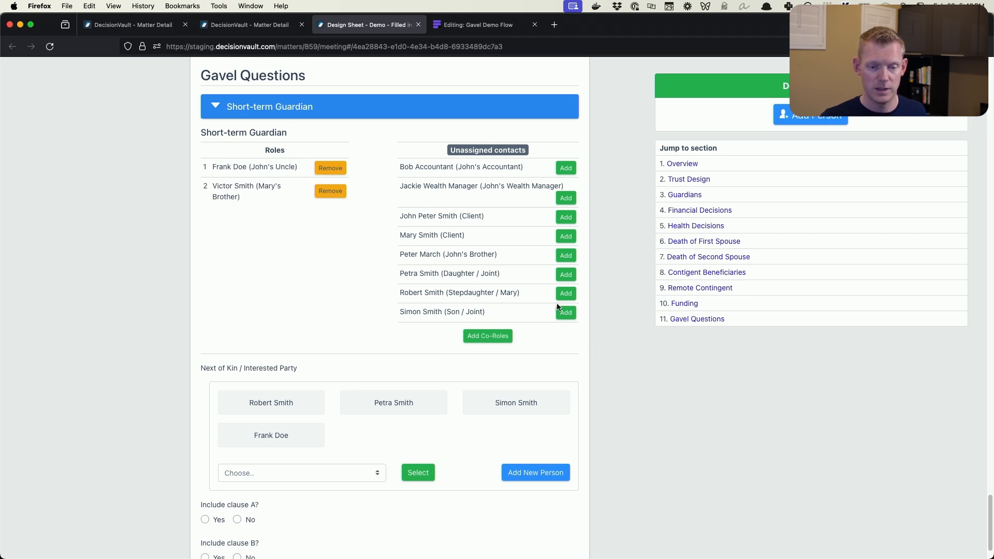
pyautogui.click(566, 255)
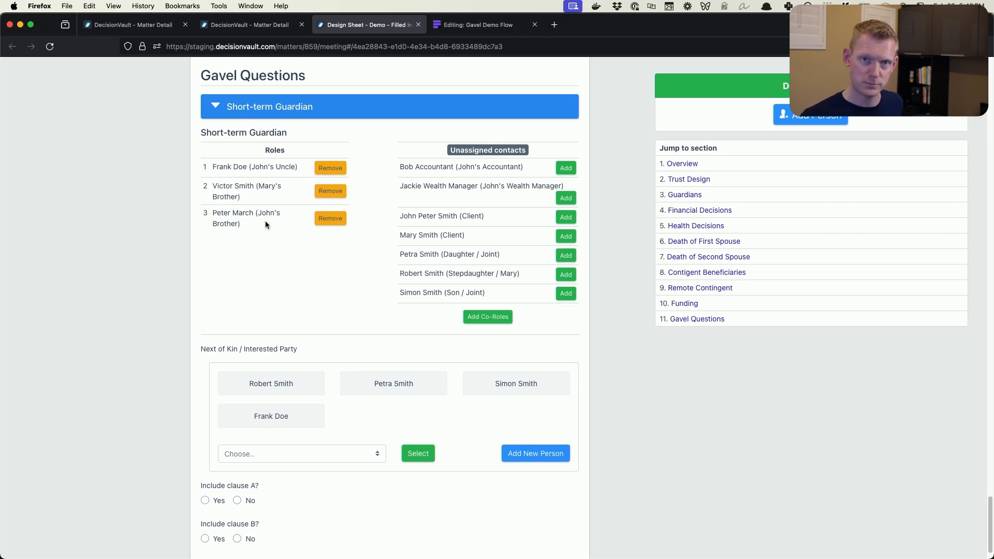
# Add the client's spouse, the client's brother and the client to Next of Kin / Interested Party
pyautogui.scroll(-2, 307, 346)
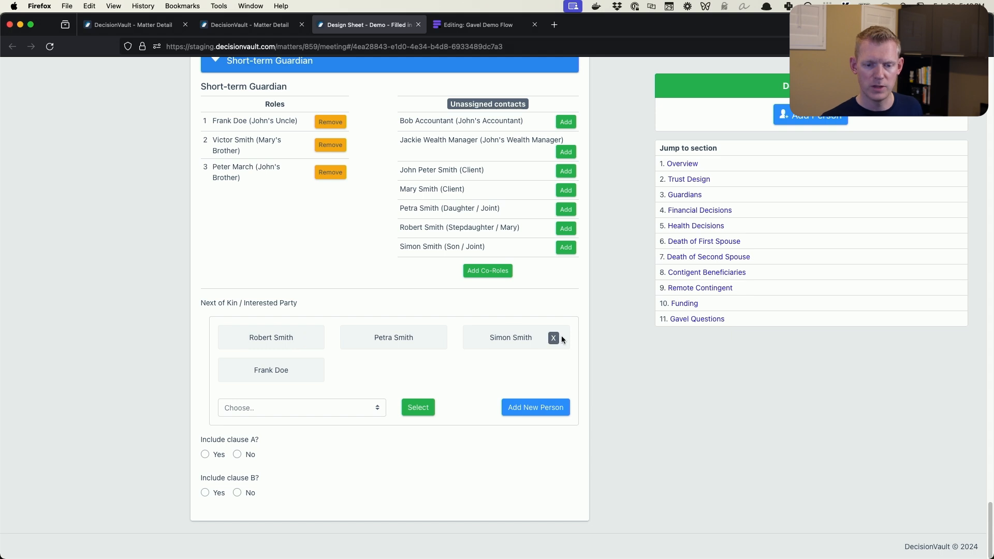
pyautogui.click(349, 406)
pyautogui.click(342, 447)
pyautogui.click(406, 409)
pyautogui.click(366, 405)
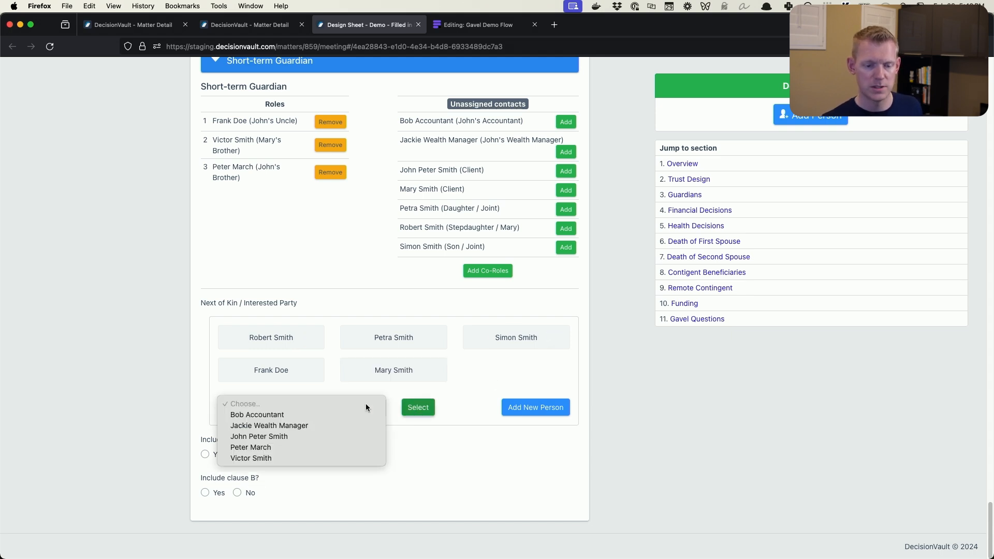
pyautogui.click(363, 448)
pyautogui.click(406, 415)
pyautogui.click(357, 409)
pyautogui.click(354, 411)
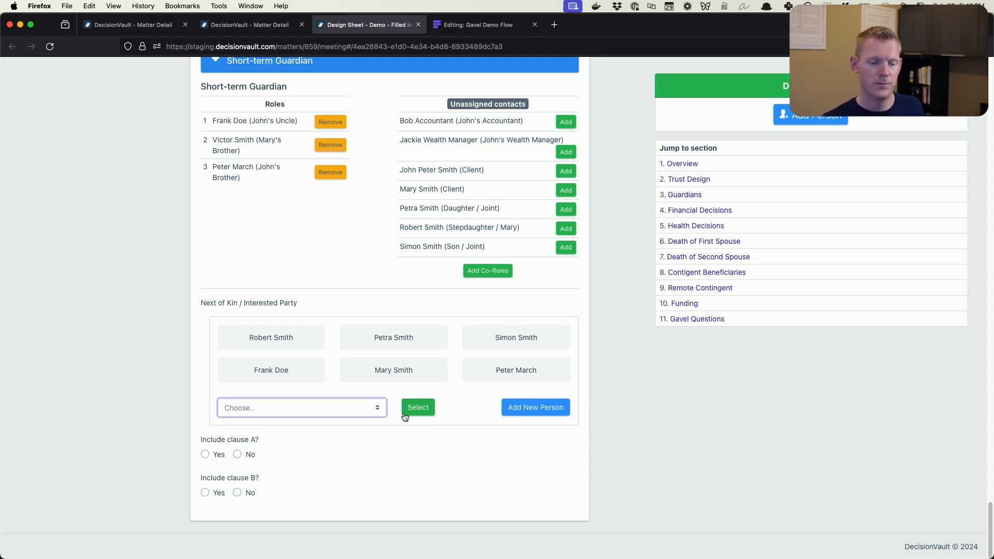
pyautogui.click(365, 408)
pyautogui.click(360, 443)
pyautogui.click(419, 407)
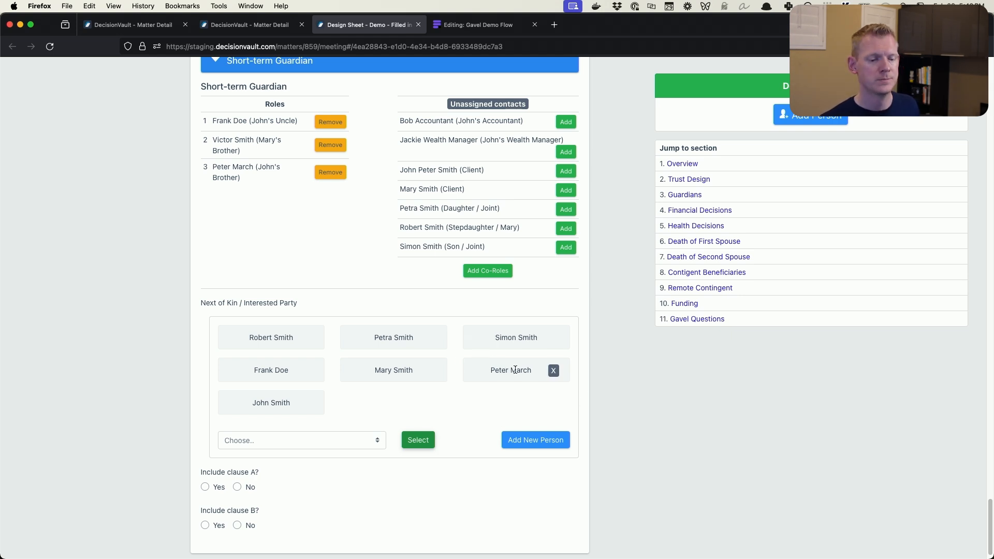
# Answer Yes to including clause A and No to including clause B, and check the Gavel Questions answers
pyautogui.scroll(-1, 515, 371)
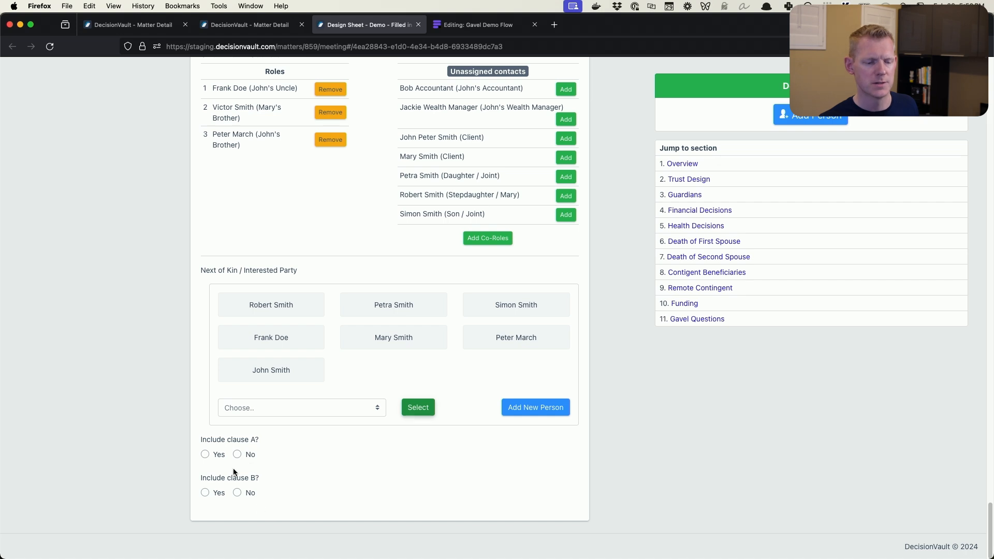
pyautogui.click(205, 455)
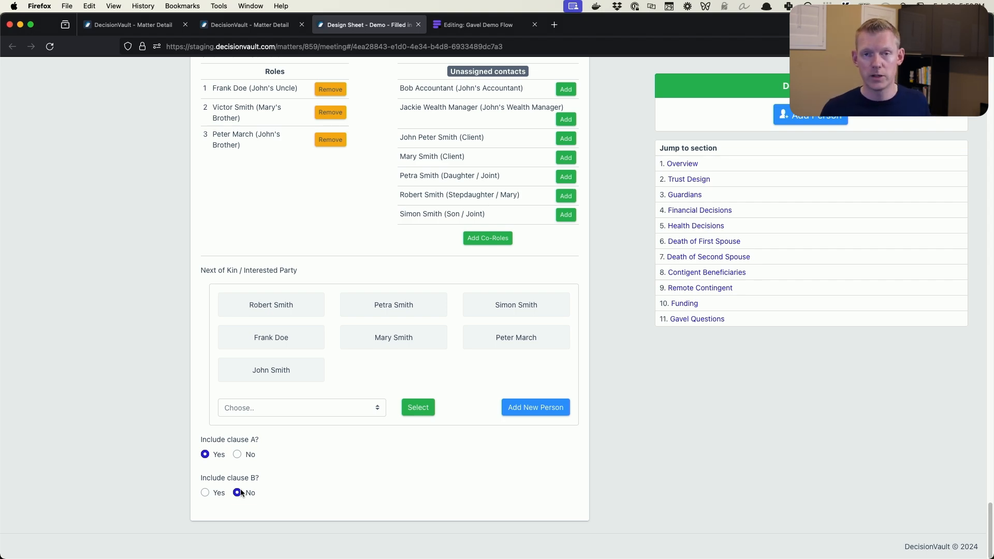
pyautogui.scroll(10, 353, 353)
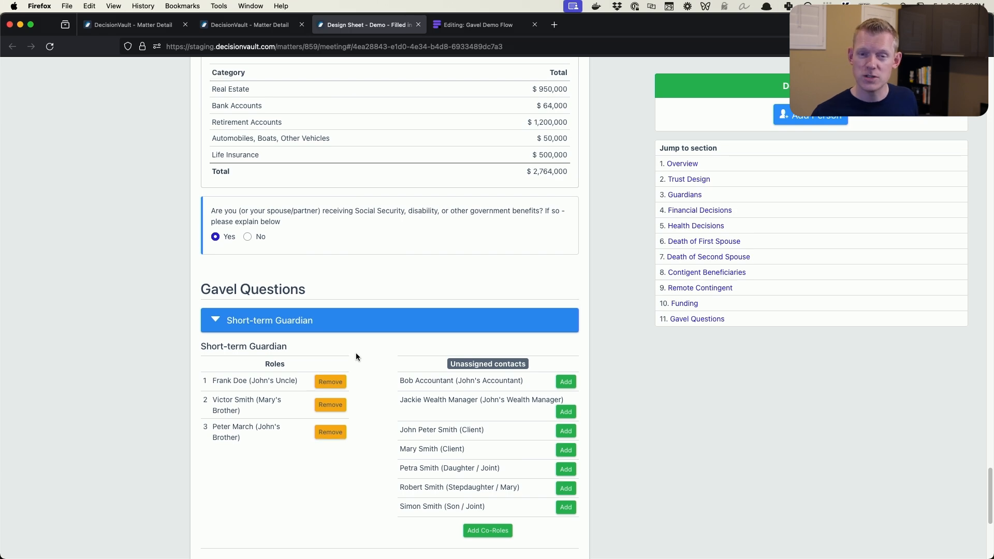
pyautogui.scroll(-2, 359, 349)
pyautogui.scroll(-9, 361, 352)
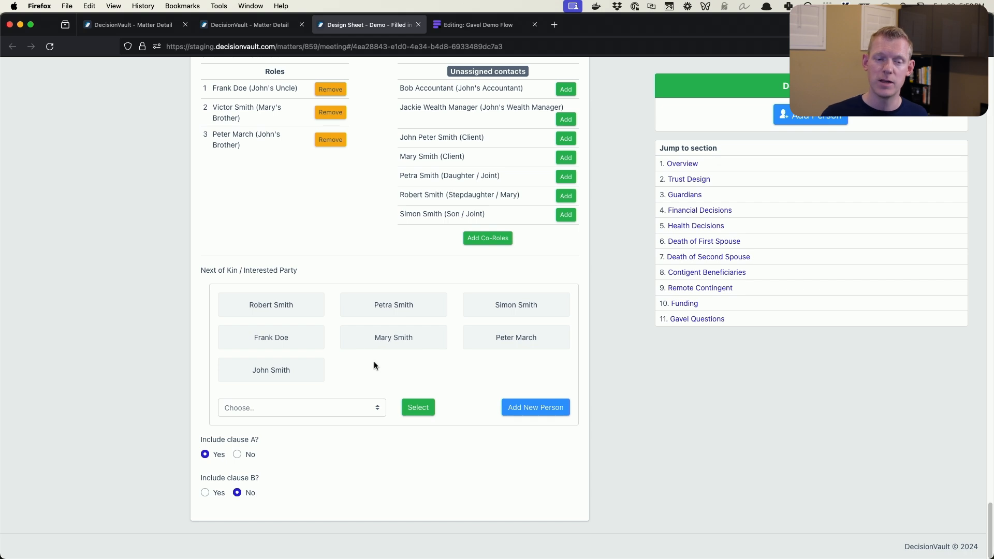
# Open the Gavel integration from the matter details and pull the fields of the Gavel demo flow workflow
pyautogui.click(198, 27)
pyautogui.click(876, 240)
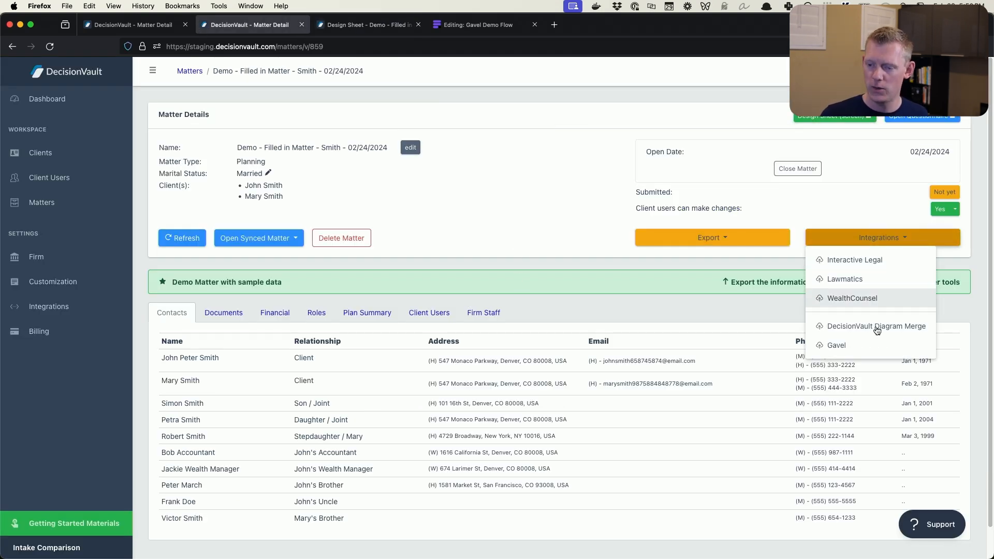
pyautogui.click(875, 345)
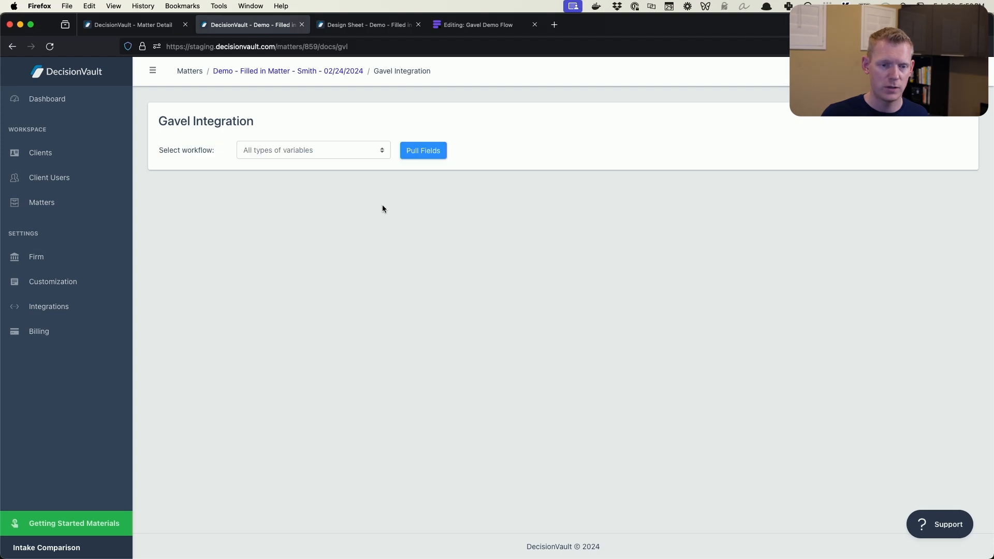
pyautogui.click(347, 147)
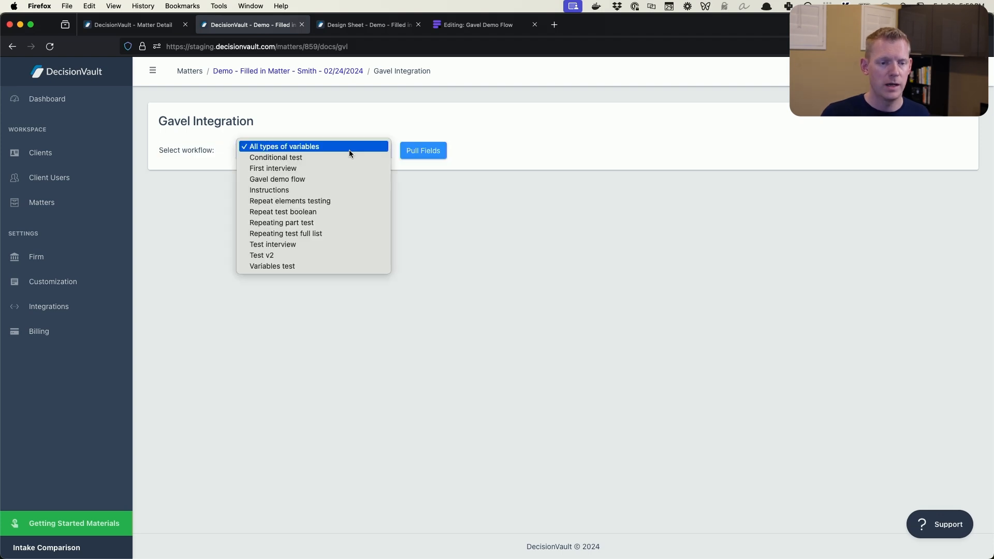
pyautogui.click(334, 180)
pyautogui.click(419, 156)
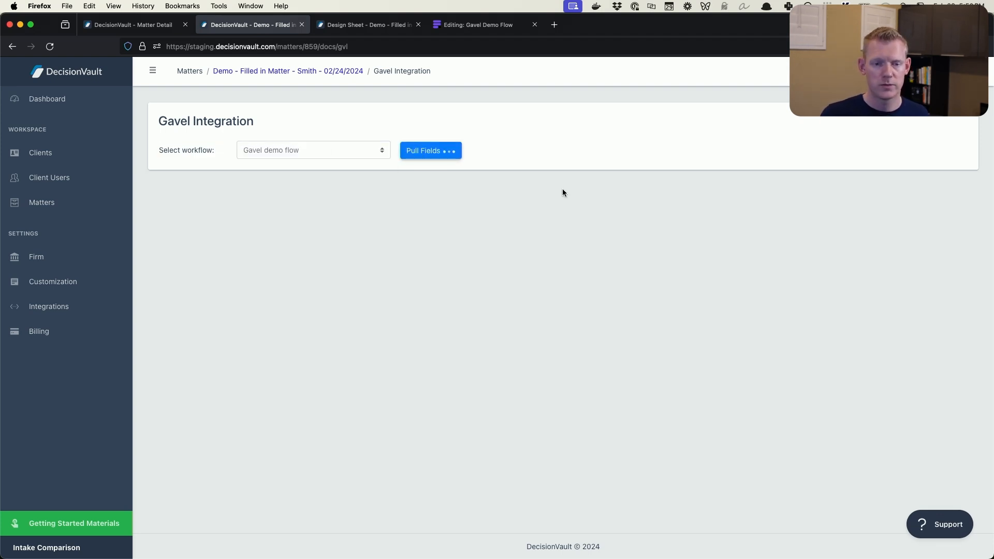
# Review the pulled field mappings, examining the information type and design sheet question options for Name of the Trust
pyautogui.scroll(-3, 647, 171)
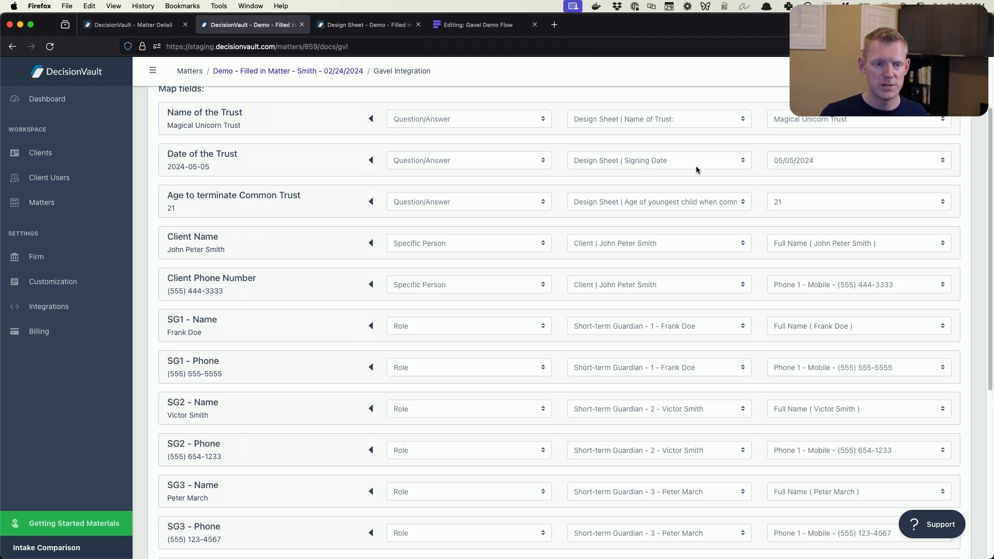
pyautogui.scroll(-10, 337, 158)
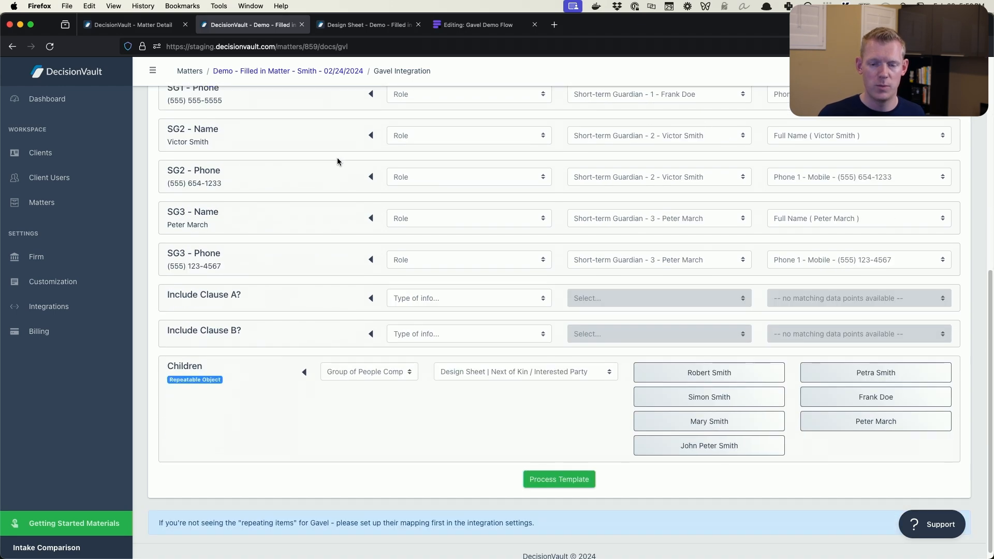
pyautogui.scroll(15, 337, 159)
pyautogui.scroll(-1, 337, 161)
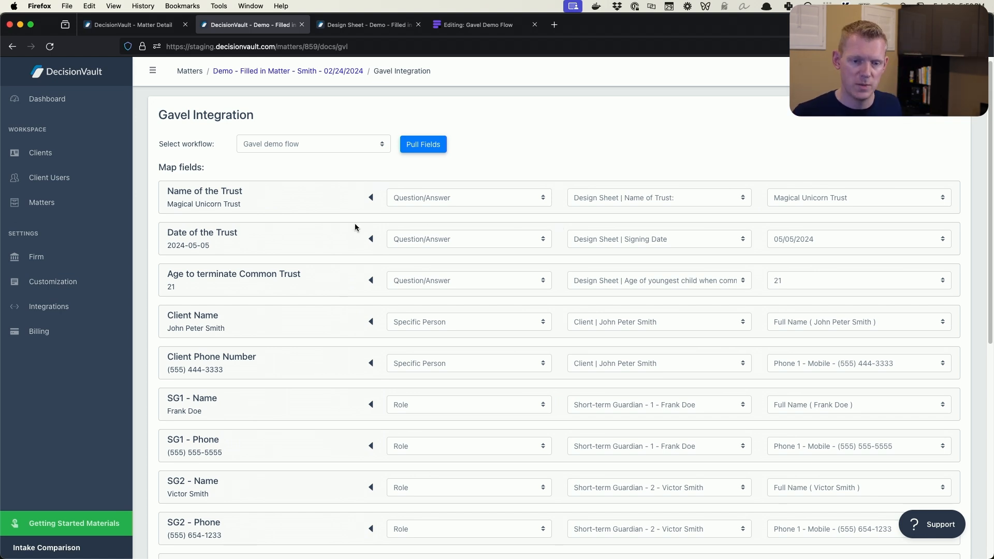
pyautogui.moveTo(165, 189); pyautogui.dragTo(266, 207)
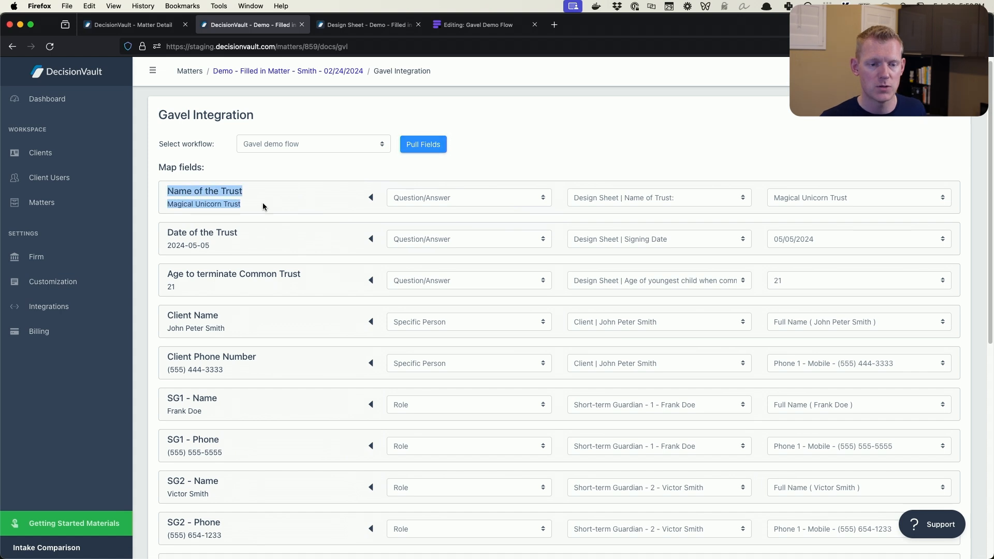
pyautogui.click(265, 207)
pyautogui.click(431, 197)
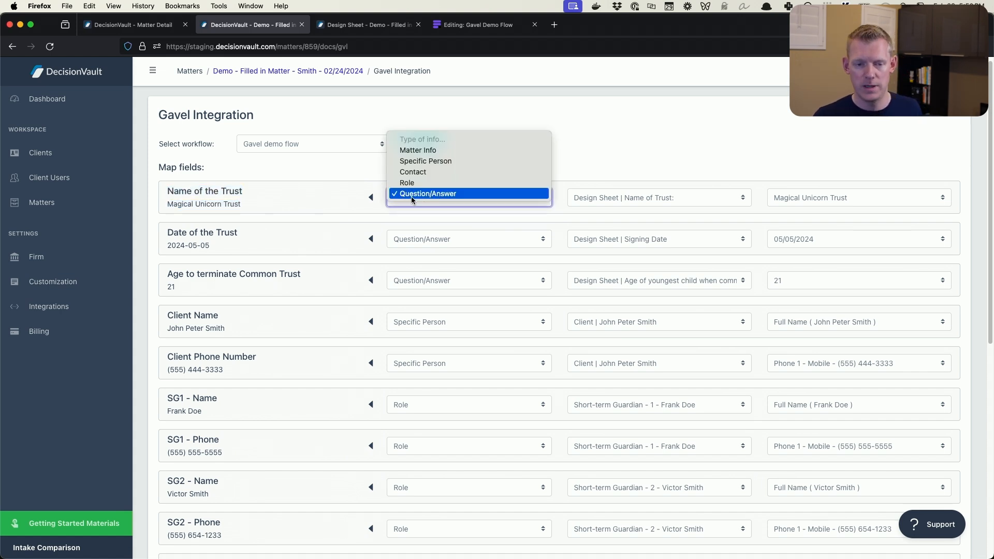
pyautogui.click(442, 195)
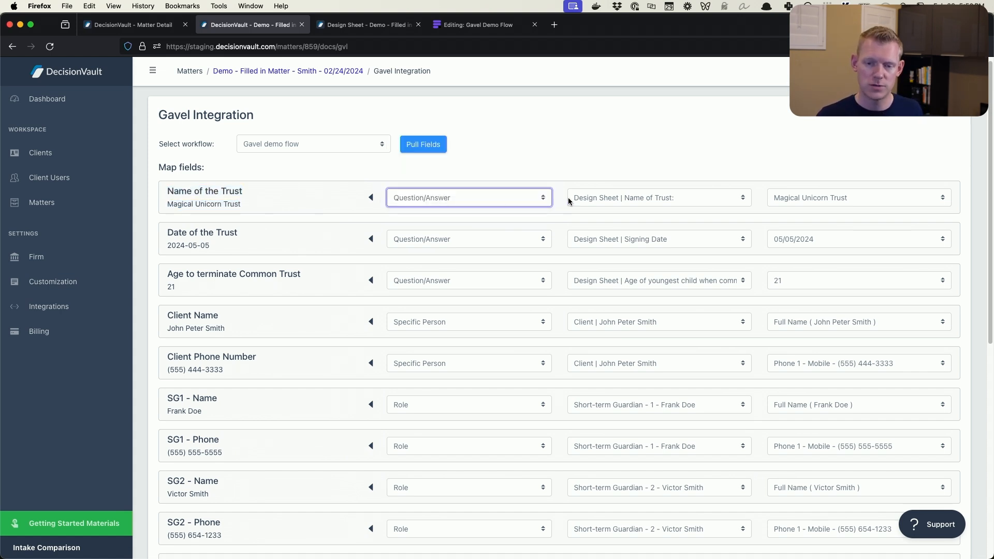
pyautogui.click(590, 200)
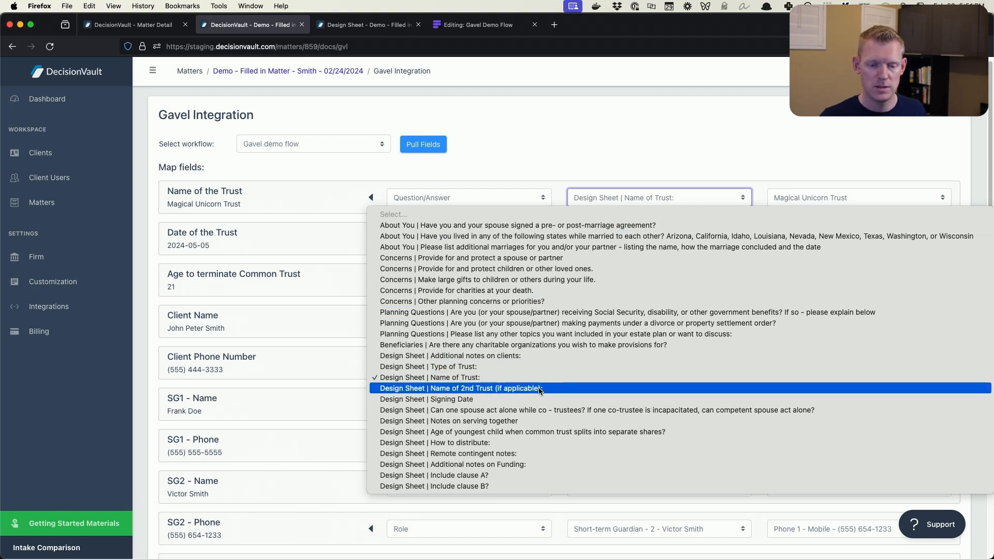
pyautogui.click(503, 380)
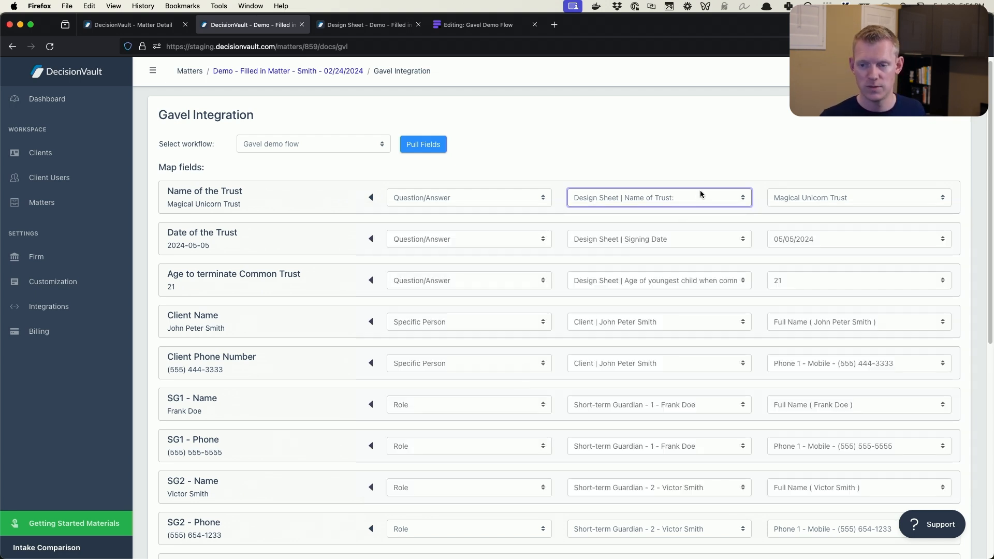
pyautogui.click(702, 153)
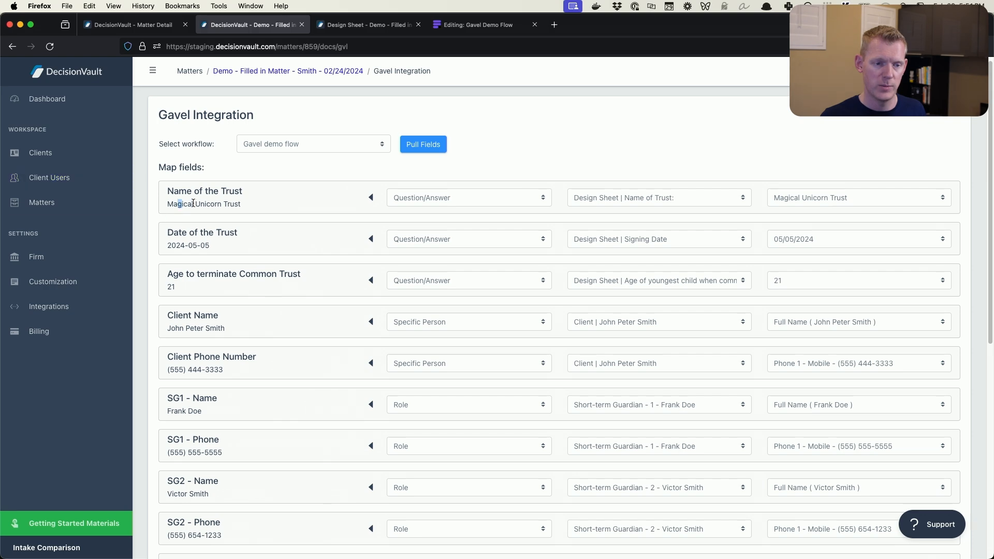
pyautogui.moveTo(178, 202); pyautogui.dragTo(290, 217)
pyautogui.click(250, 257)
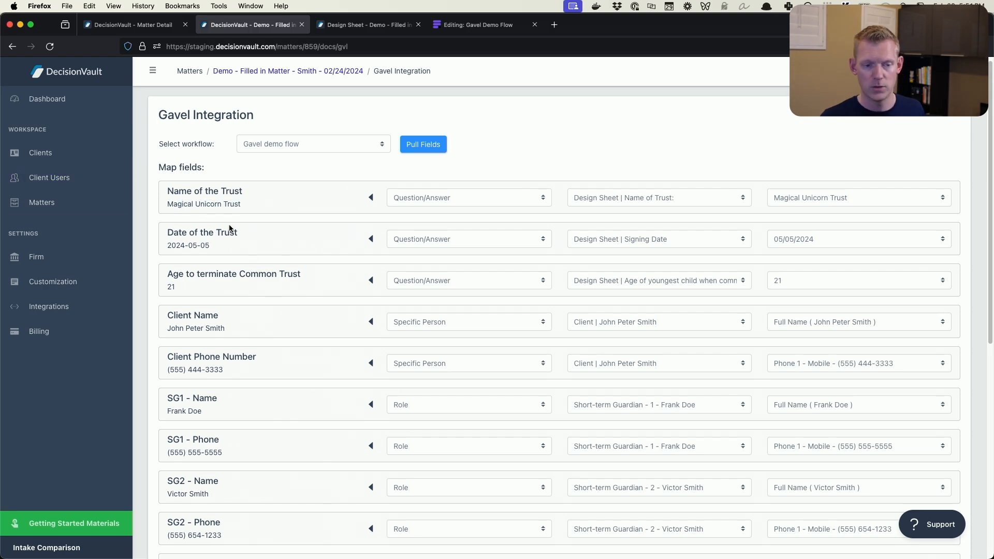
# Examine the source question options for Date of the Trust and the information type and person options for Client Name
pyautogui.click(618, 241)
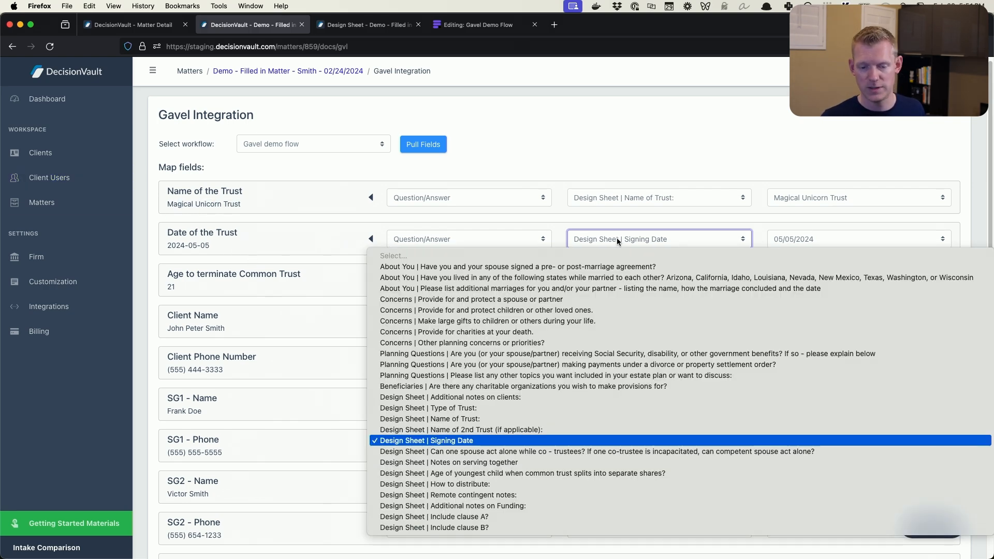
pyautogui.click(617, 241)
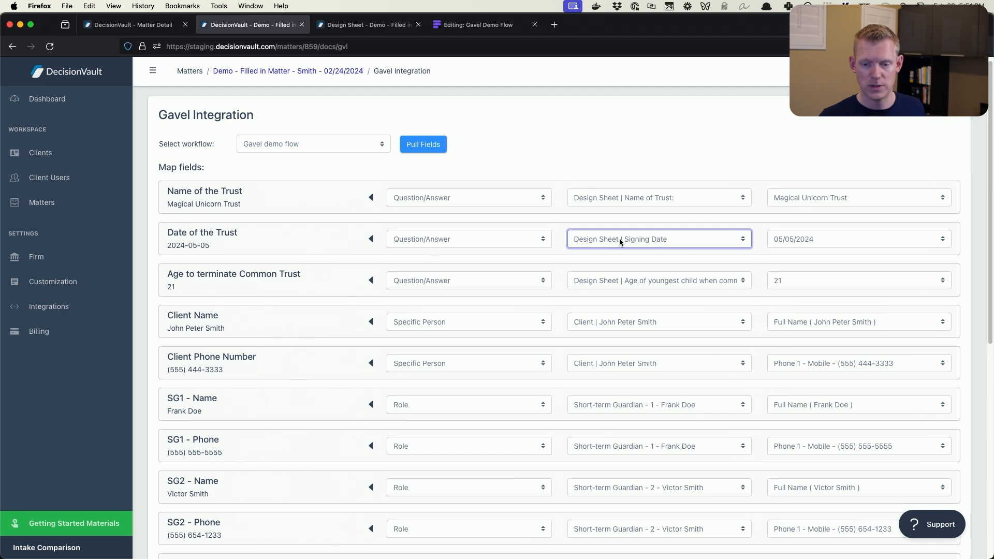
pyautogui.scroll(-5, 527, 242)
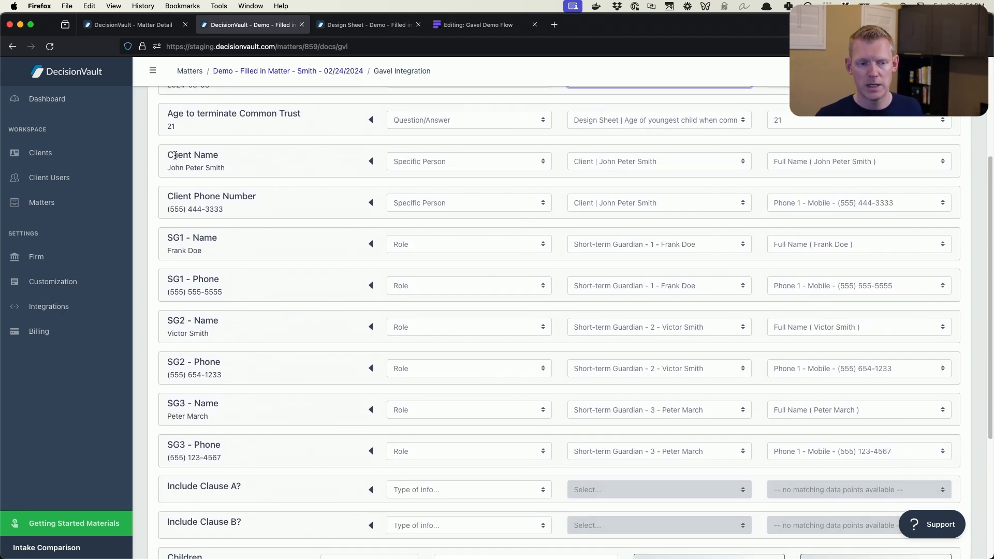
pyautogui.click(448, 162)
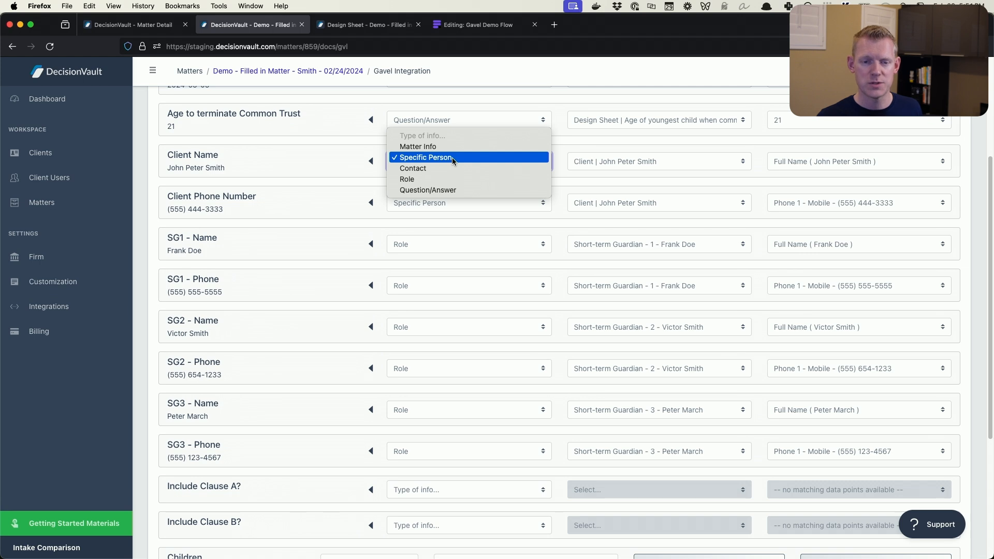
pyautogui.click(452, 157)
pyautogui.click(582, 157)
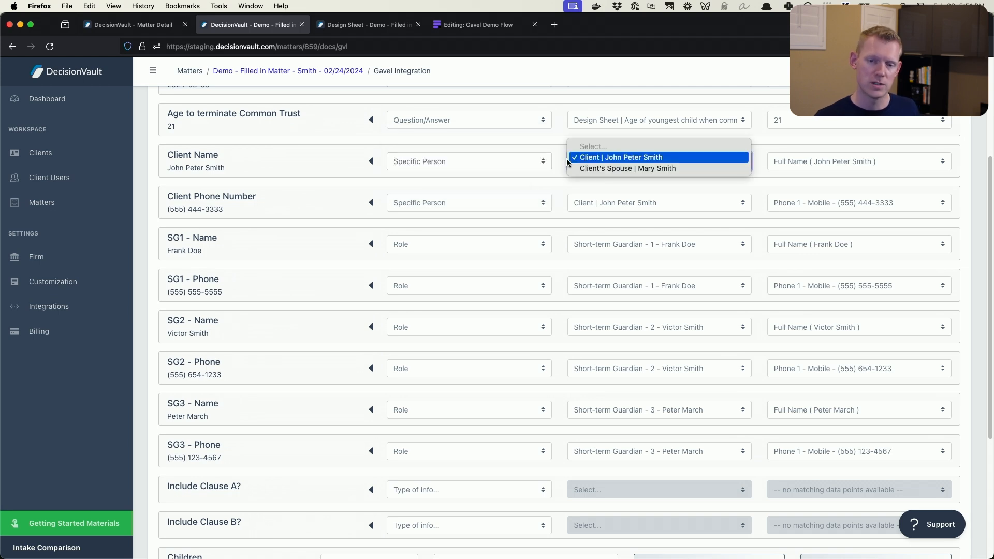
pyautogui.click(567, 161)
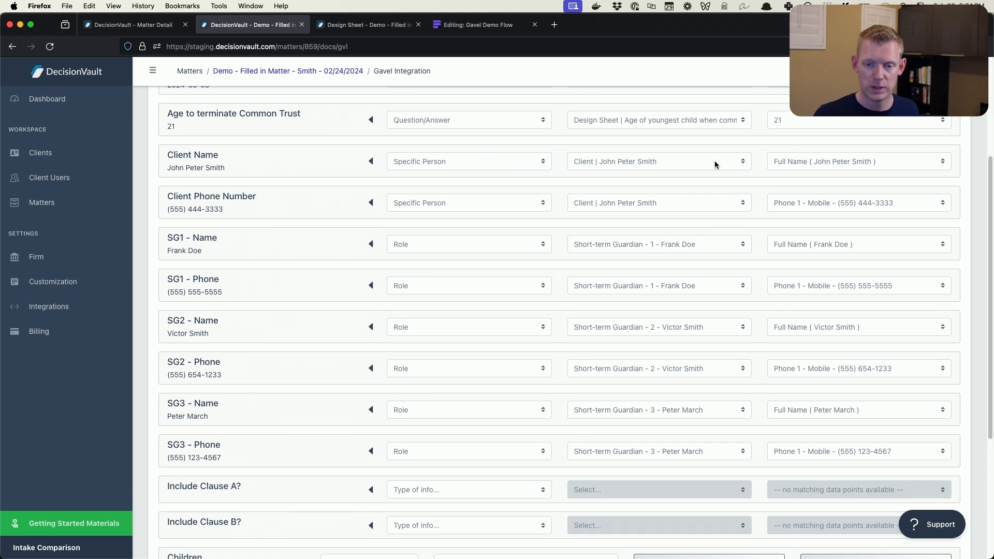
pyautogui.scroll(-2, 671, 188)
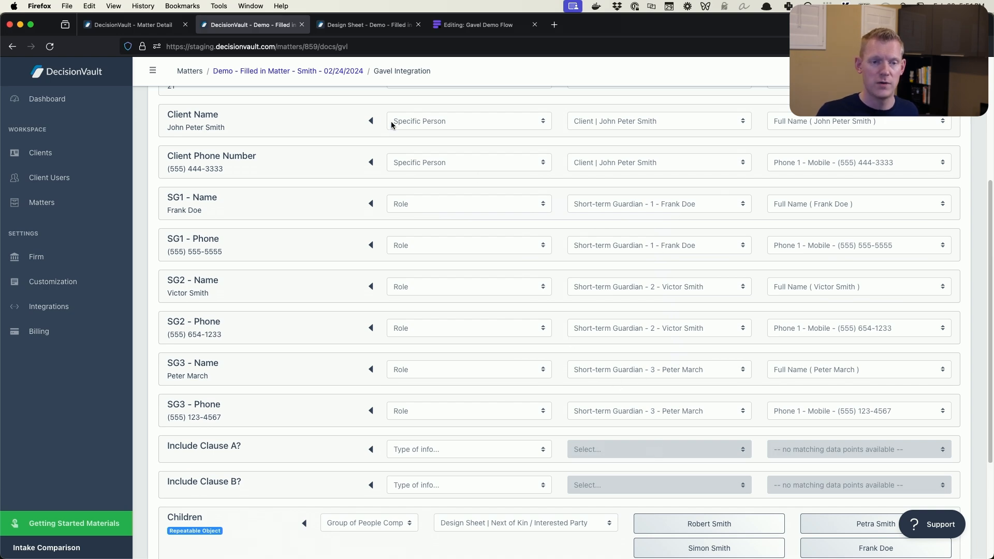
# Remove all three assigned people from the Short-term Guardian role in the design sheet's Gavel Questions
pyautogui.click(360, 27)
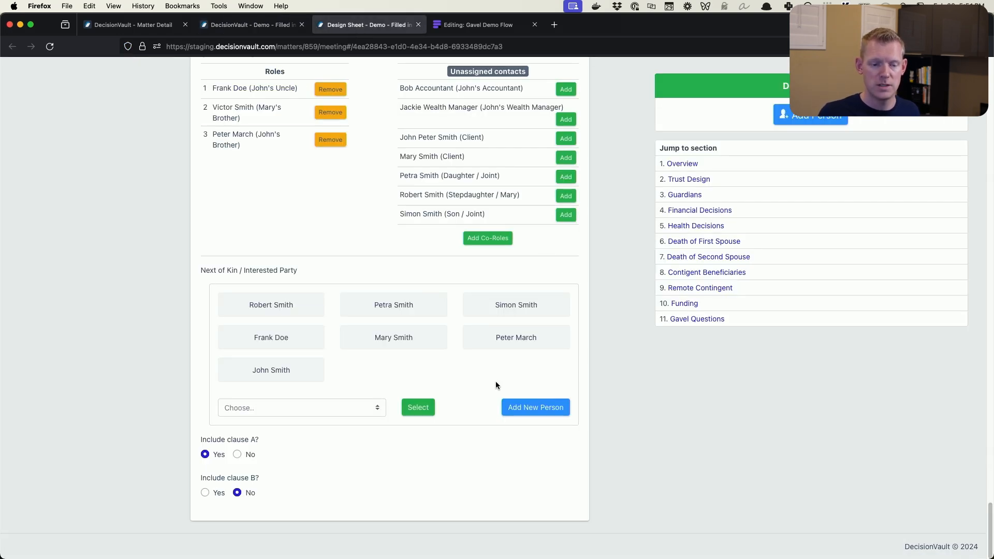
pyautogui.scroll(5, 382, 371)
pyautogui.click(327, 361)
pyautogui.click(332, 333)
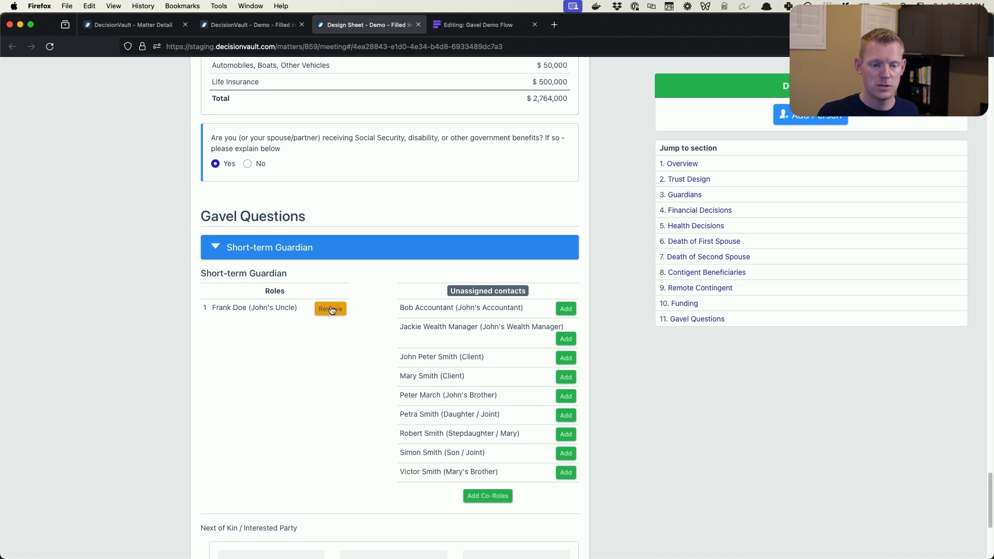
pyautogui.click(330, 309)
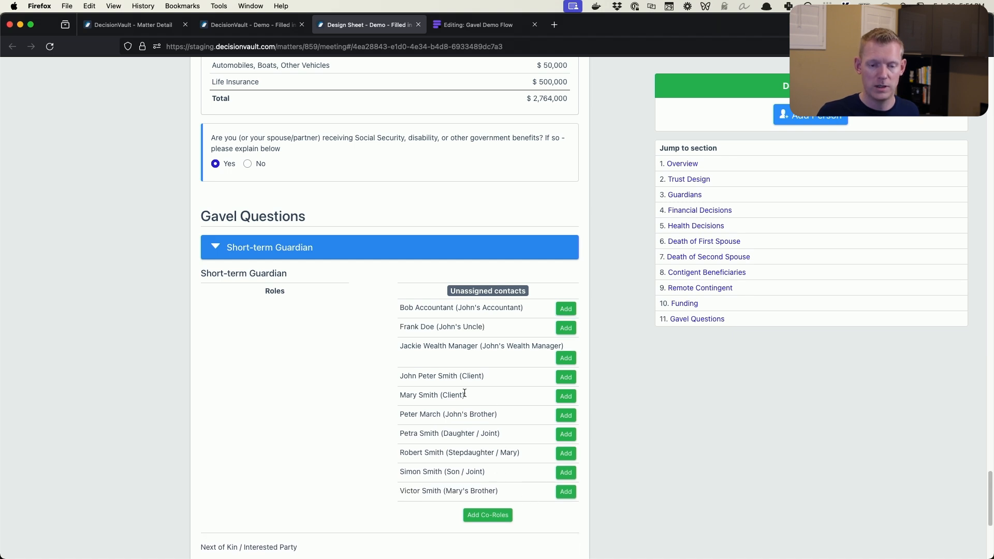
# Assign the client's brother, the client's uncle and the spouse's brother, in that order, as Short-term Guardians in the design sheet
pyautogui.click(263, 27)
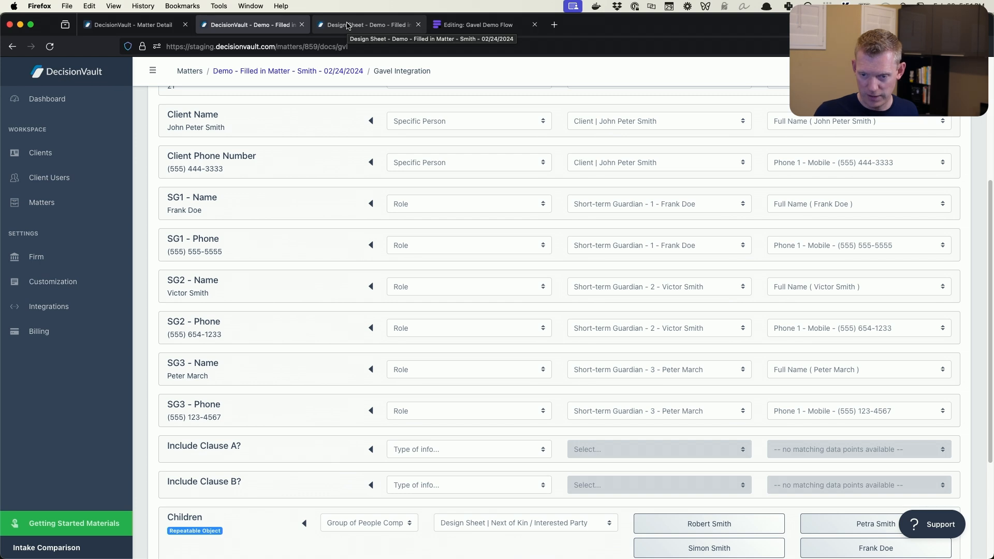
pyautogui.click(347, 25)
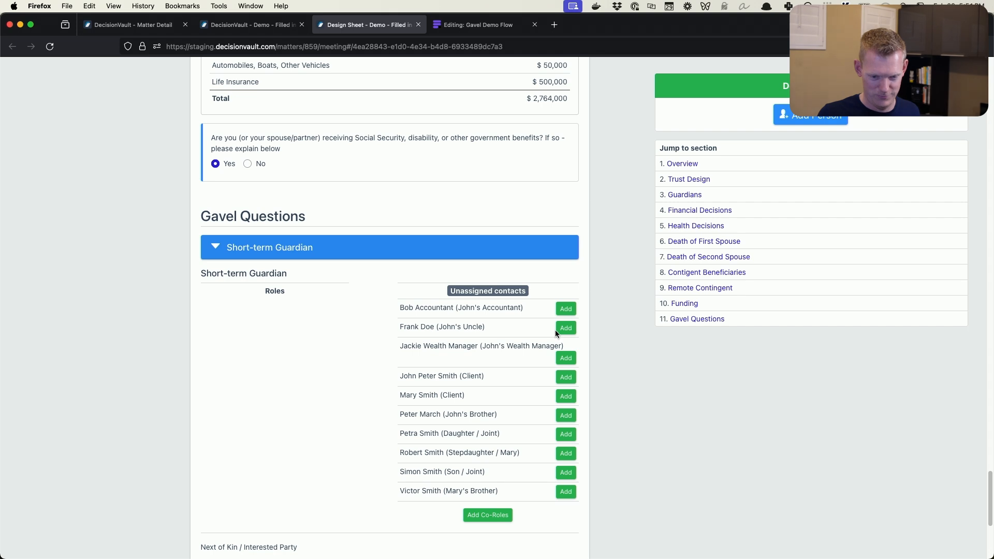
pyautogui.click(556, 415)
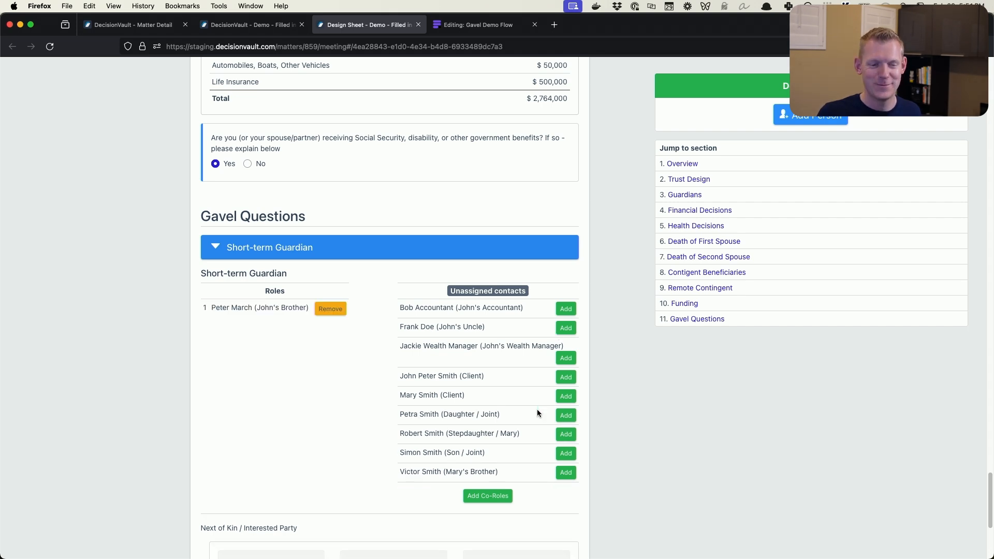
pyautogui.click(566, 328)
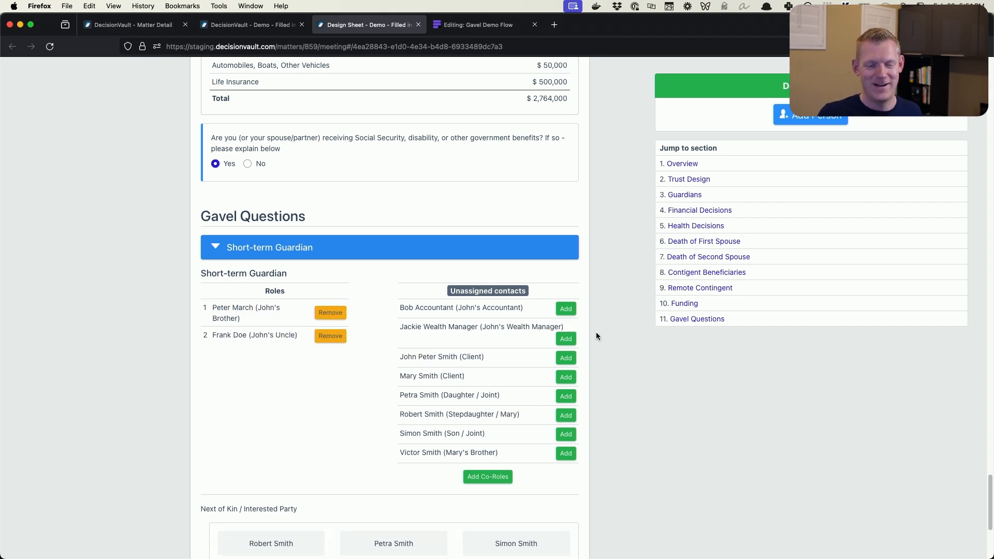
pyautogui.click(565, 453)
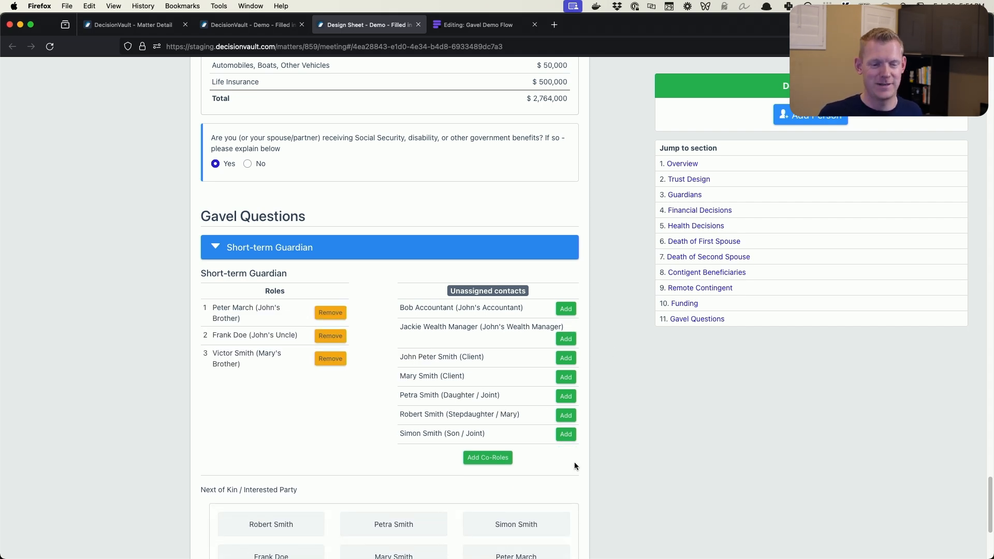
# Pull the Gavel demo flow fields again in the Gavel integration and check the short-term guardian mappings
pyautogui.click(308, 20)
pyautogui.scroll(5, 425, 150)
pyautogui.click(426, 156)
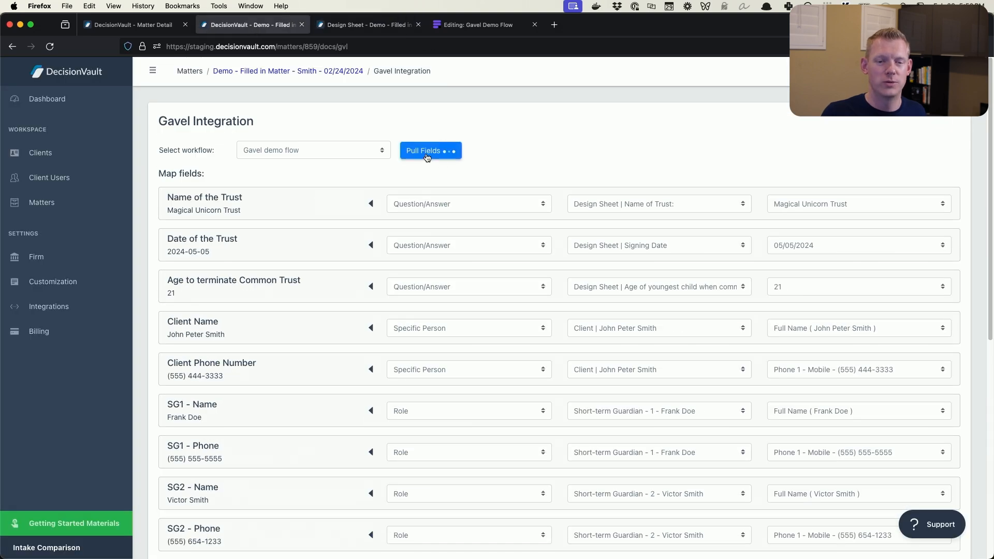
pyautogui.scroll(-4, 528, 155)
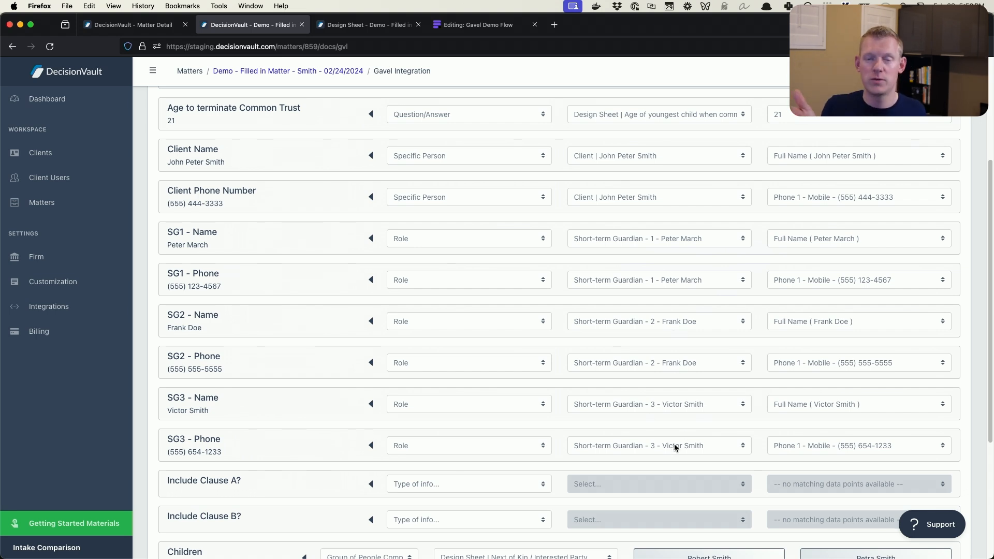
# Map Include Clause A? to the Question/Answer source Design Sheet | Include clause A?
pyautogui.scroll(-3, 650, 379)
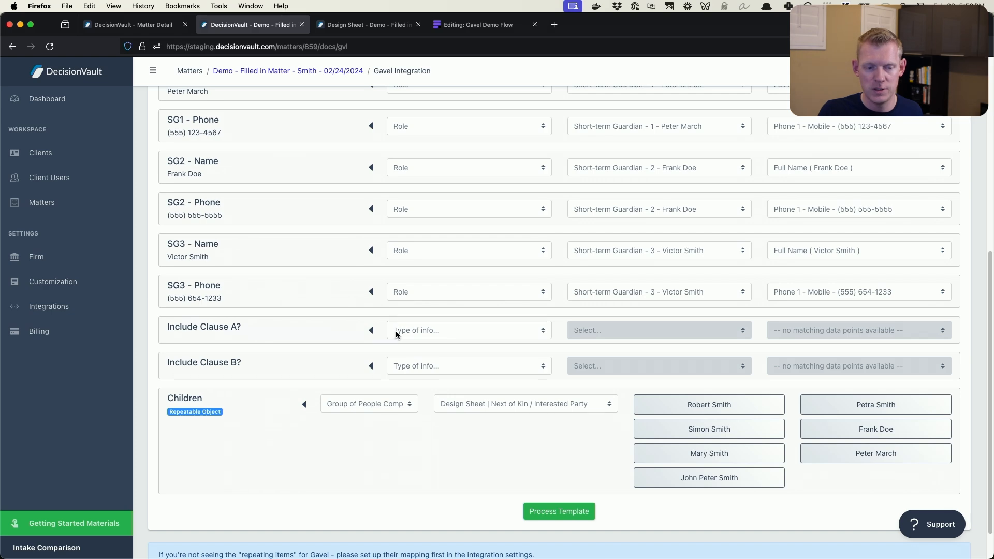
pyautogui.click(408, 331)
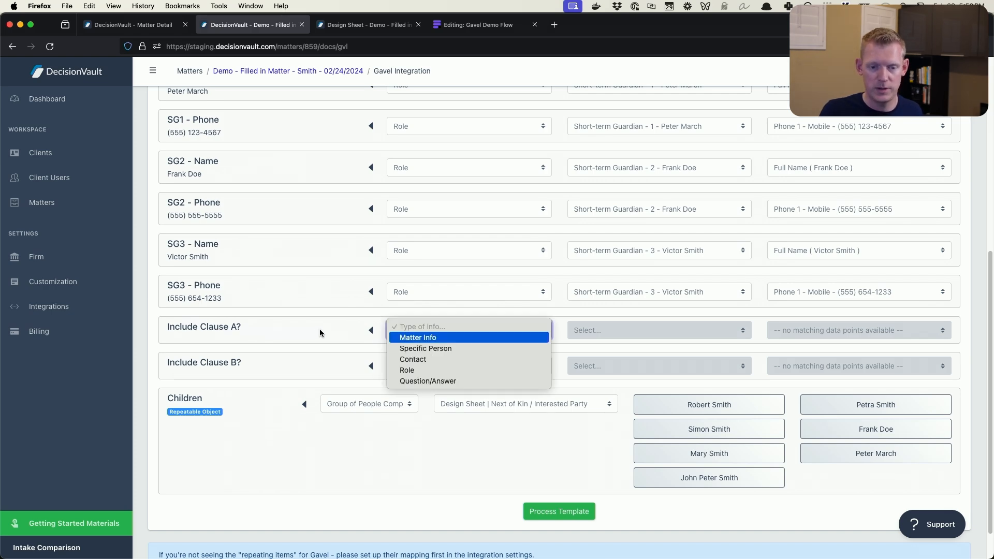
pyautogui.click(445, 381)
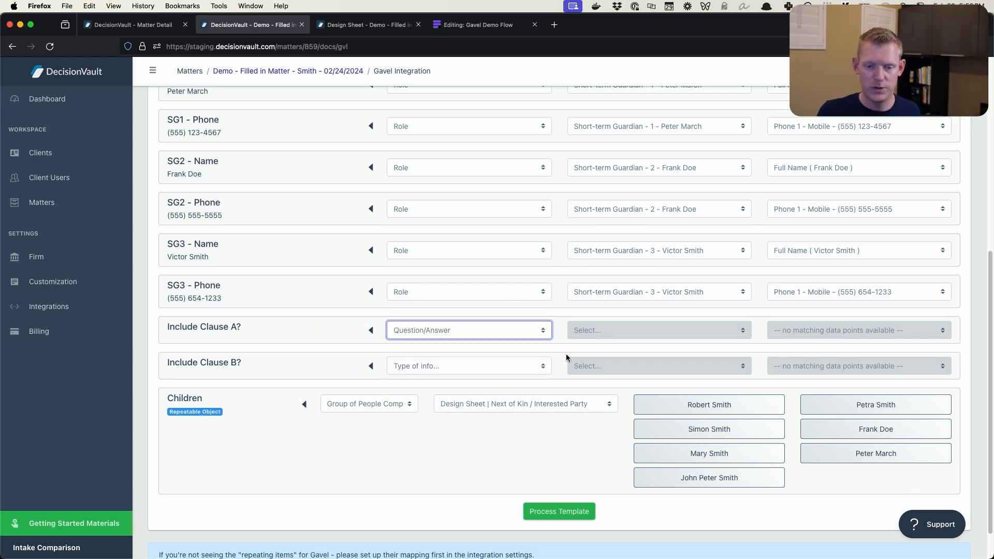
pyautogui.click(613, 331)
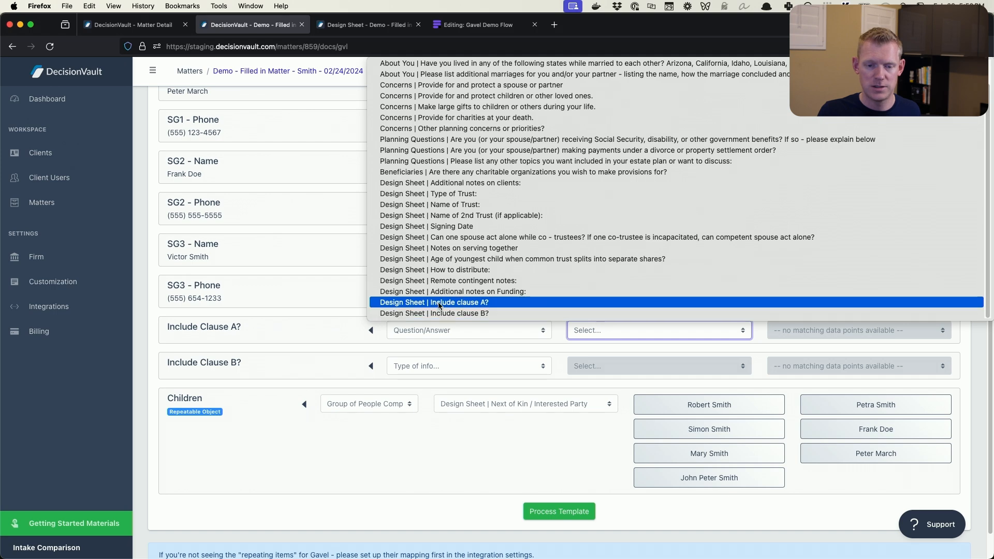
pyautogui.click(591, 304)
# Map Include Clause B? to the Question/Answer source Design Sheet | Include clause B?
pyautogui.click(539, 371)
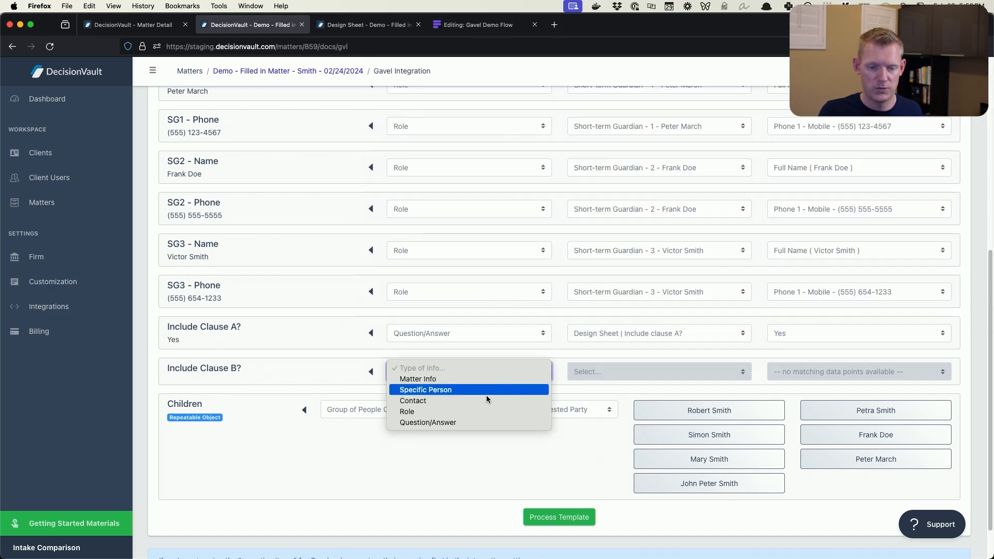
pyautogui.click(458, 422)
pyautogui.click(612, 365)
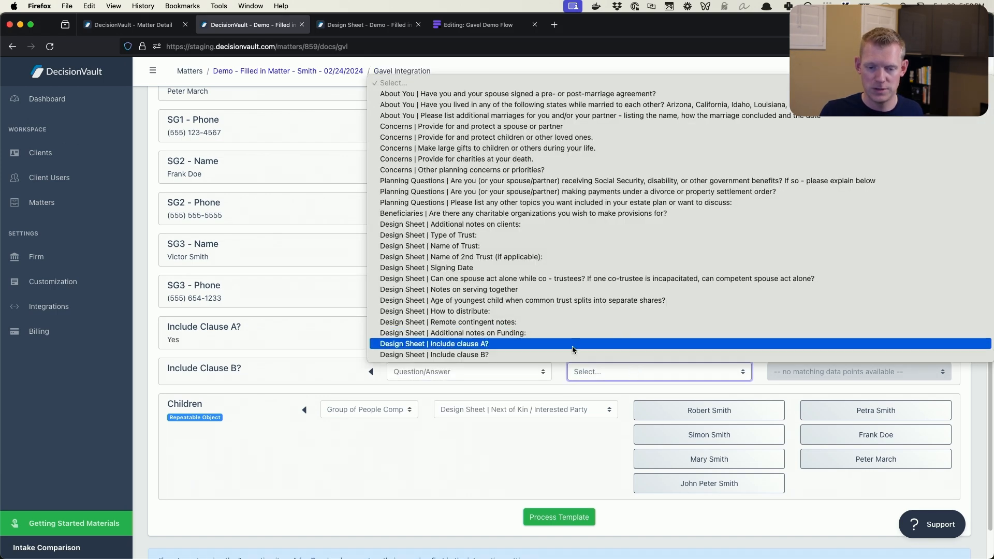
pyautogui.click(554, 354)
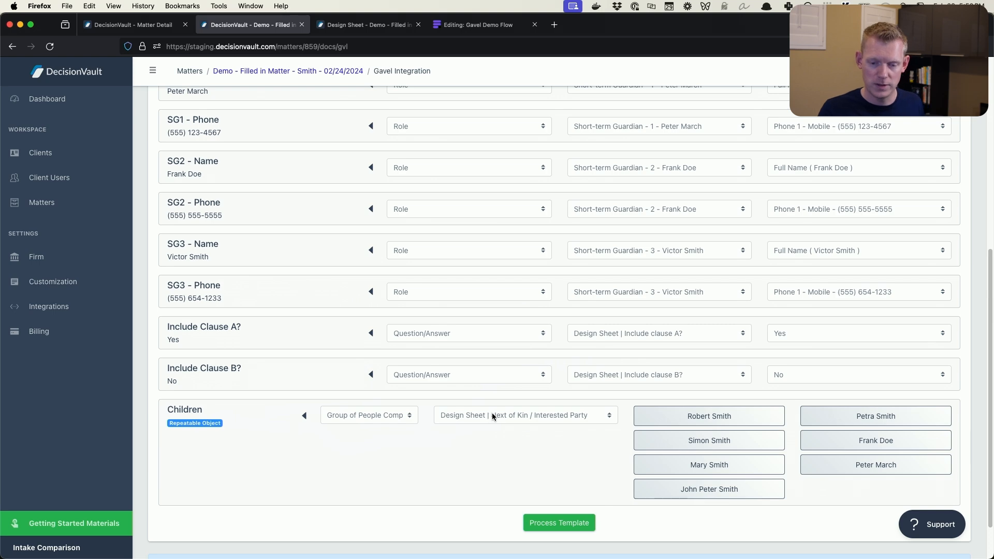
# Check the Next of Kin / Interested Party group in the design sheet and return to the Gavel field mappings
pyautogui.click(350, 26)
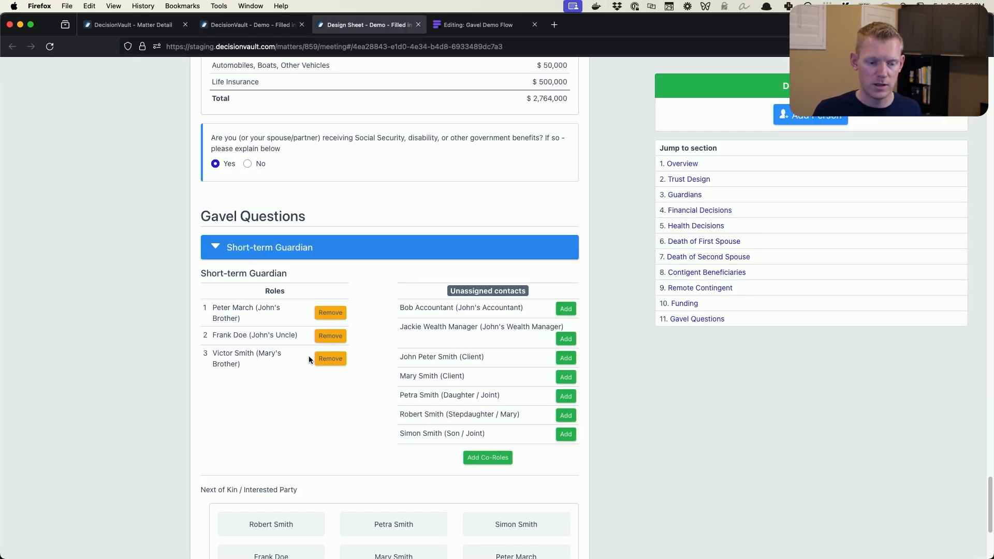
pyautogui.scroll(-5, 308, 355)
pyautogui.click(223, 27)
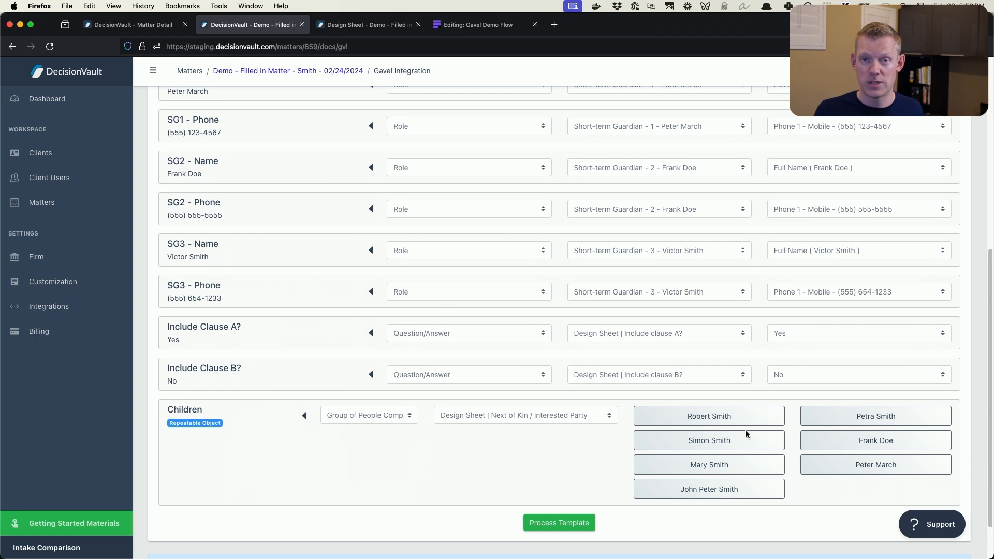
# Try Client(s) and Children as sources for the Children repeatable object
pyautogui.click(393, 415)
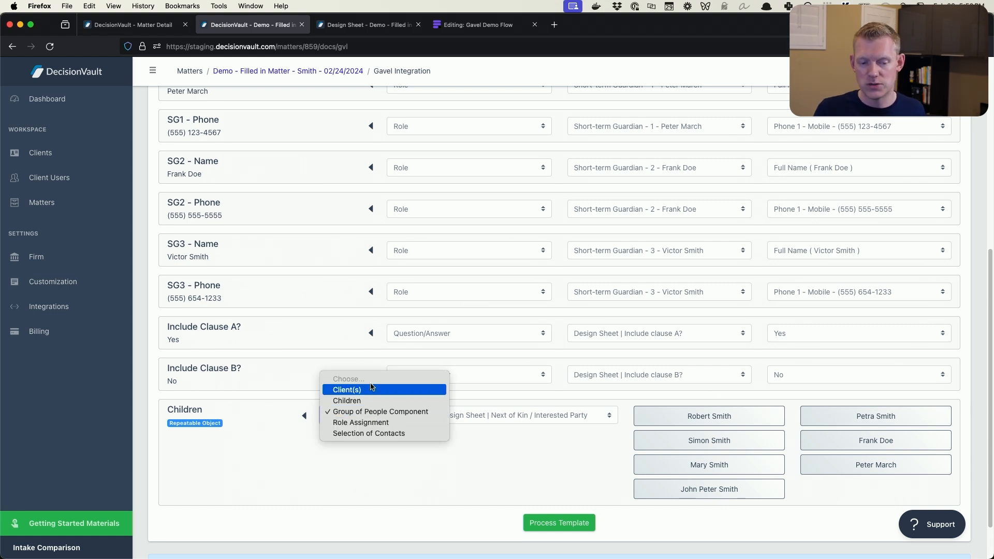
pyautogui.click(371, 389)
pyautogui.click(384, 435)
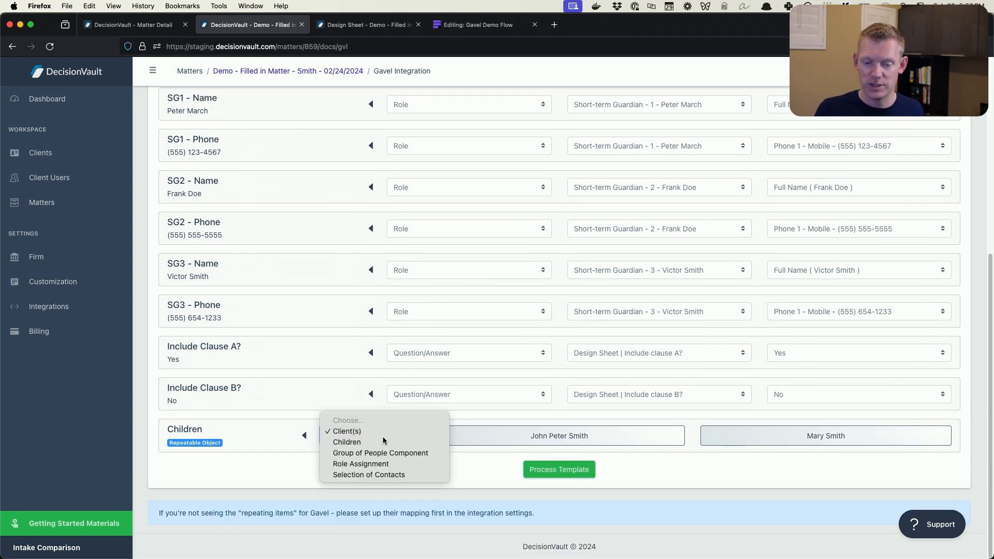
pyautogui.click(384, 442)
# Try Selection of Contacts as the Children source, adding the son and the daughter as contacts
pyautogui.click(382, 436)
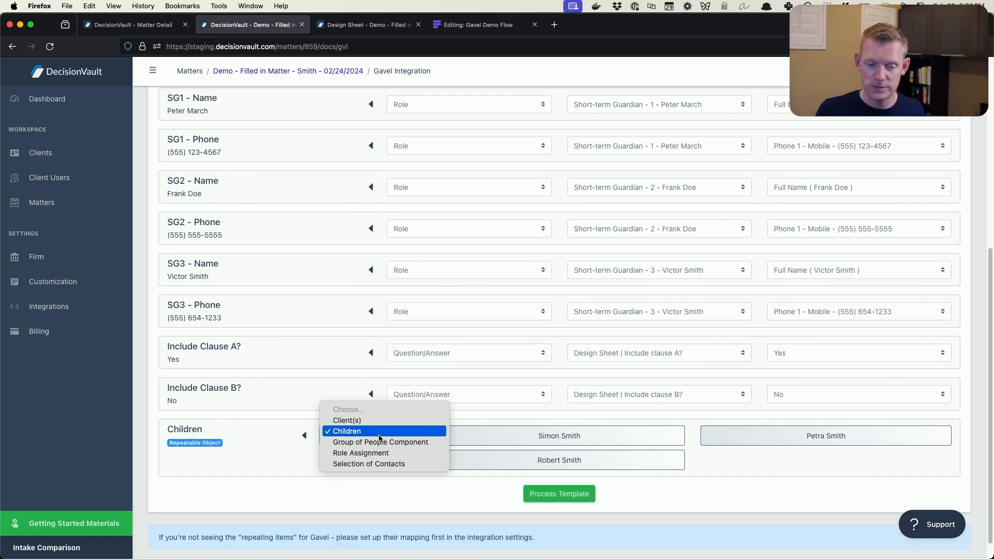
pyautogui.click(382, 464)
pyautogui.click(523, 440)
pyautogui.click(665, 457)
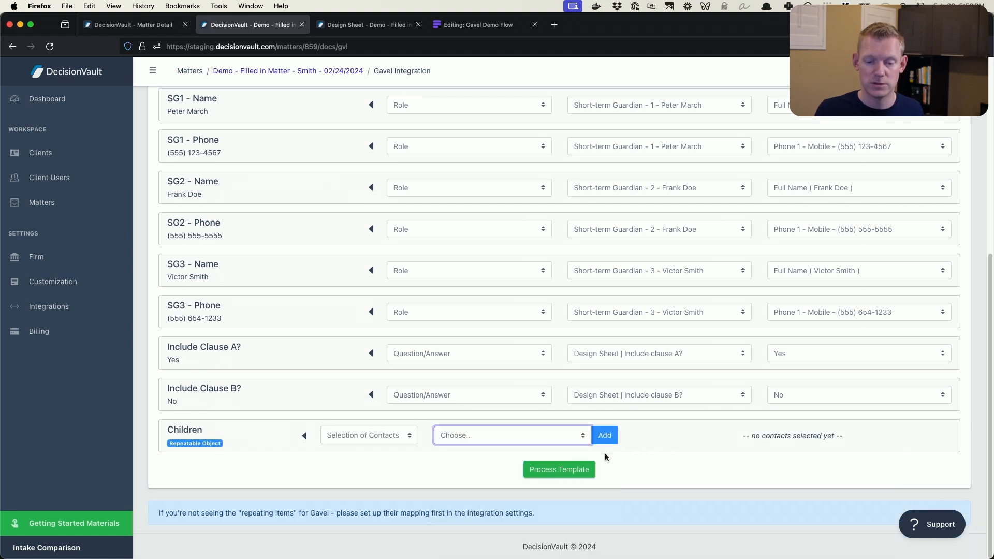
pyautogui.click(532, 437)
pyautogui.click(534, 466)
pyautogui.click(605, 435)
pyautogui.click(565, 436)
pyautogui.click(533, 469)
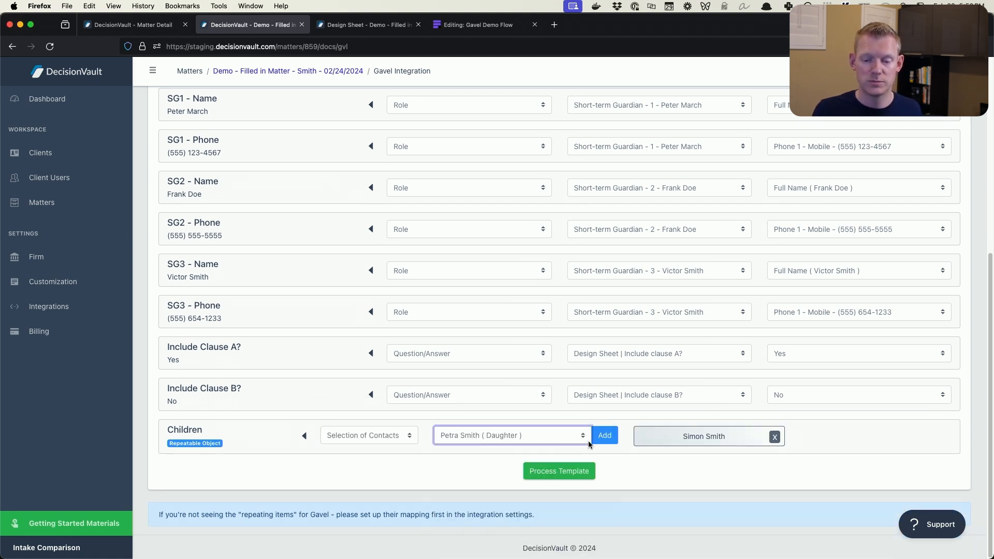
pyautogui.click(595, 439)
# Try Role Assignment with the Successor Trustee role as the source for the Children repeatable object
pyautogui.click(413, 436)
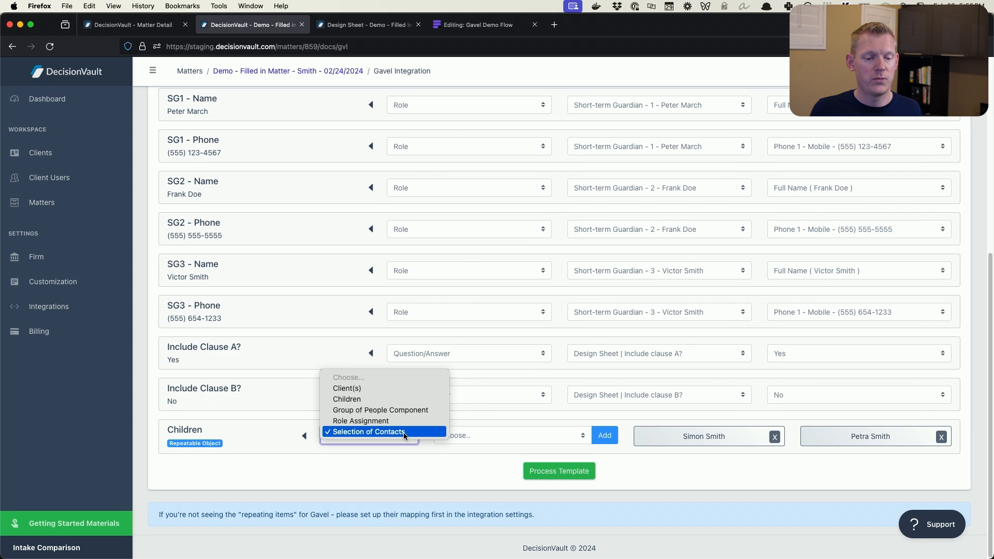
pyautogui.click(369, 421)
pyautogui.click(480, 436)
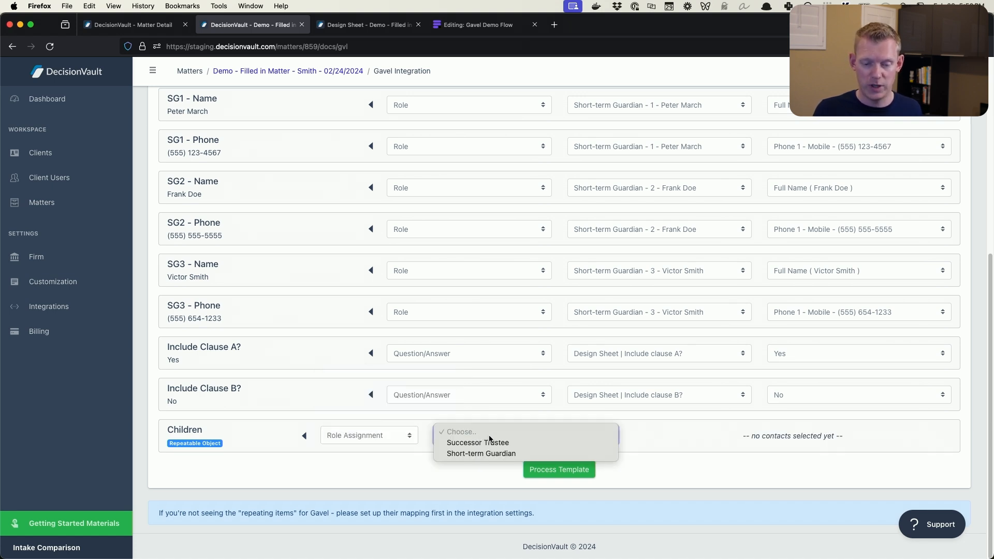
pyautogui.click(493, 443)
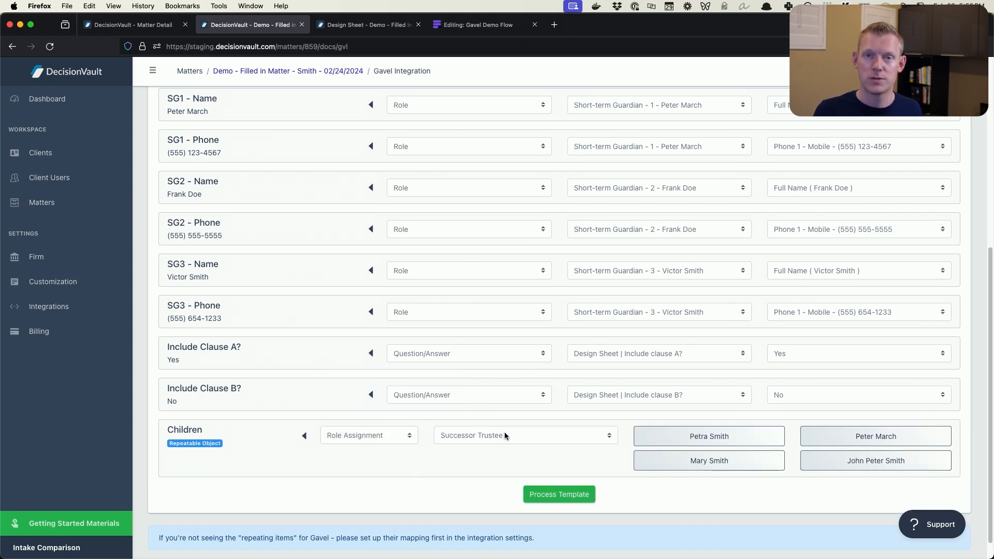
pyautogui.click(348, 435)
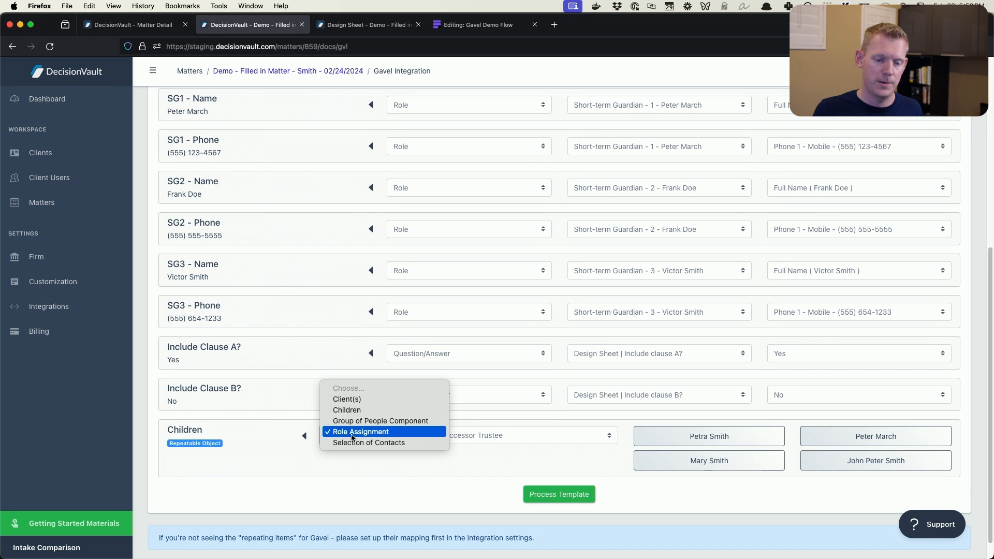
pyautogui.click(391, 432)
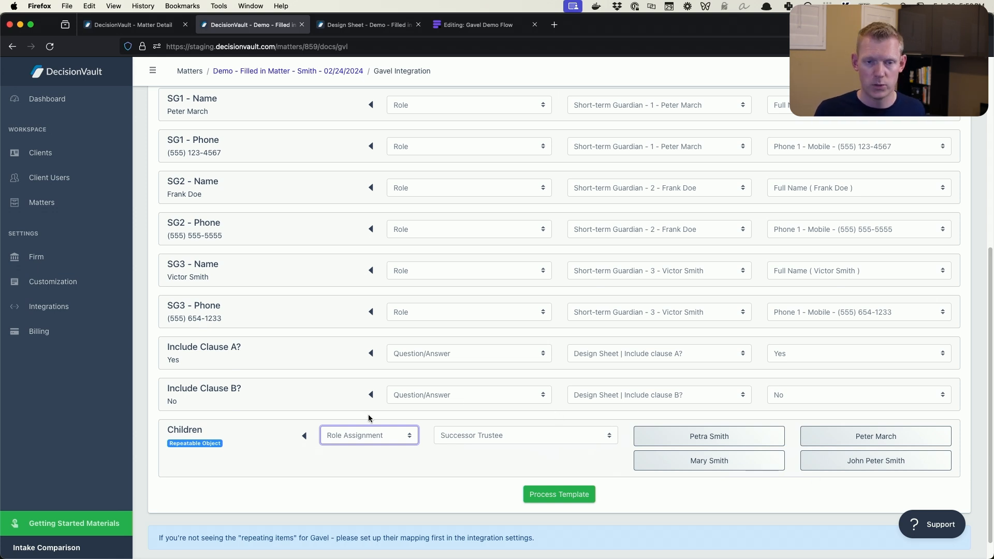
# Set the Children repeatable object's source to Children and process the template
pyautogui.click(355, 436)
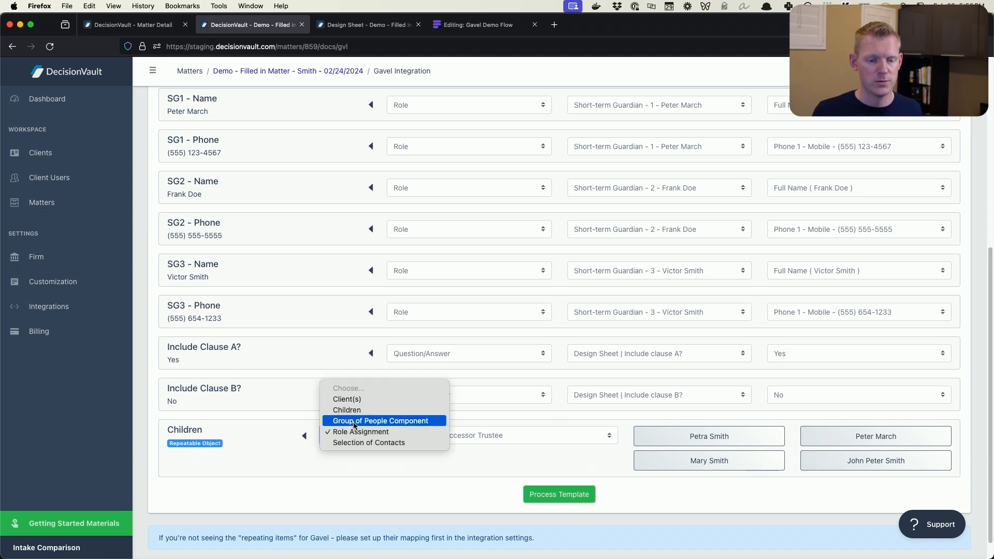
pyautogui.click(350, 411)
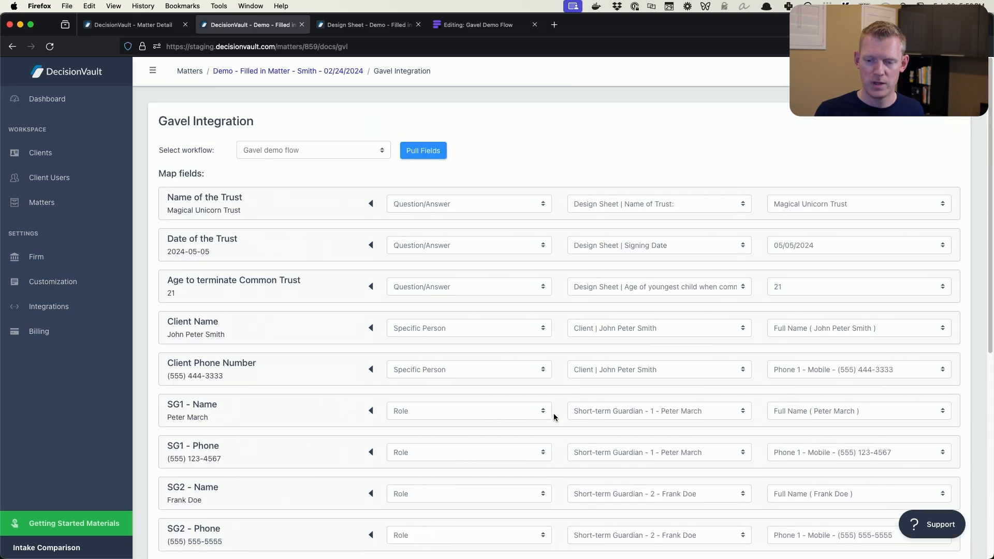
pyautogui.click(562, 502)
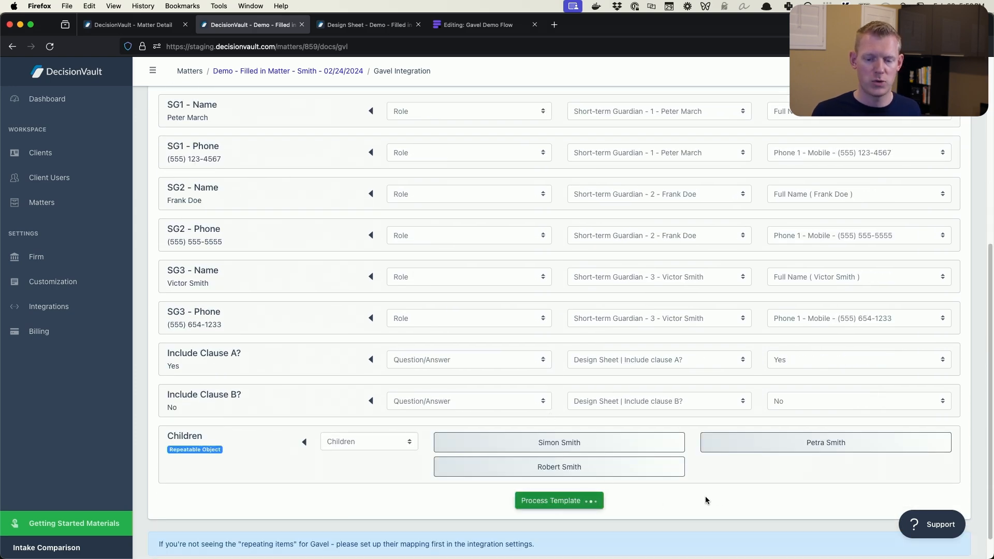
# Review the transferred answers in the Gavel Demo Flow run, checking the Variables and Short Term Guardians sections
pyautogui.click(286, 216)
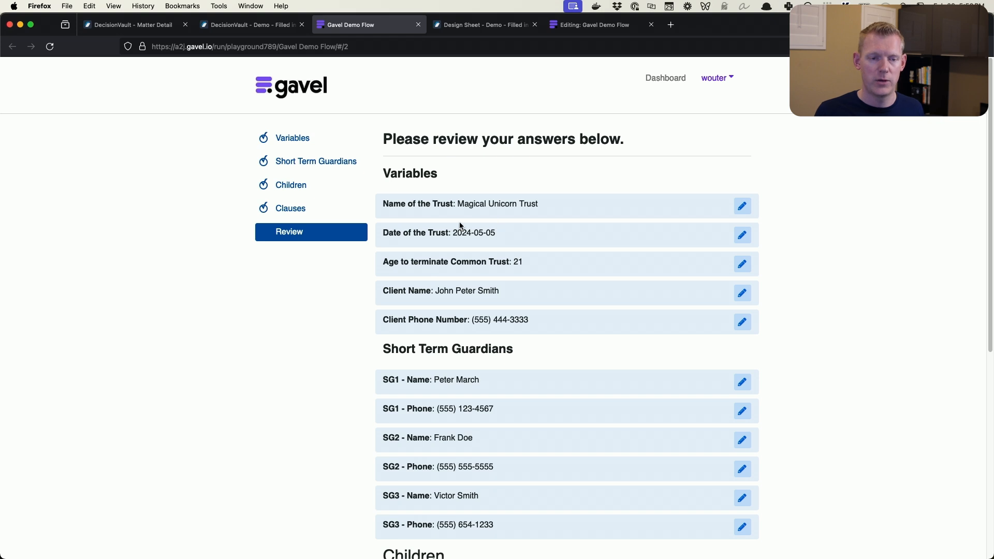
pyautogui.click(310, 141)
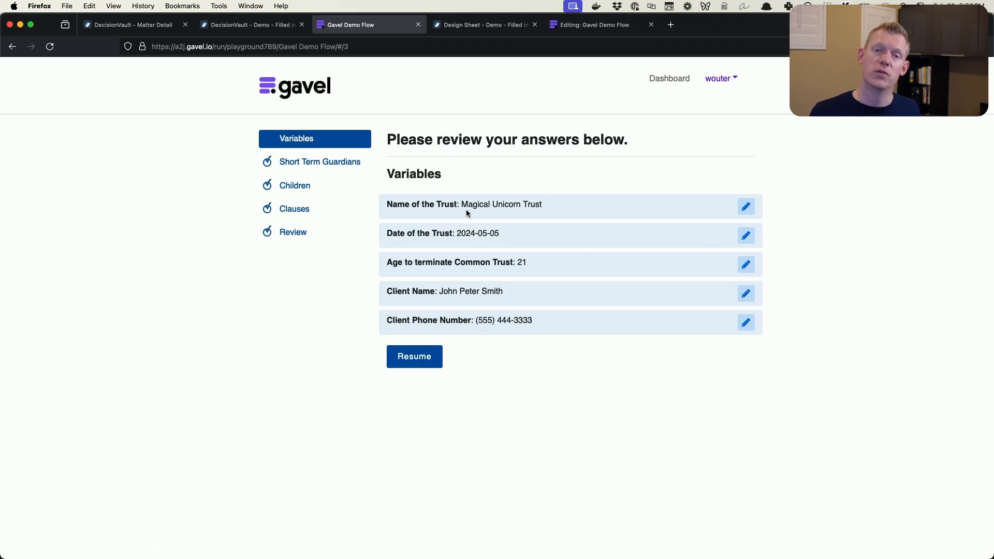
pyautogui.click(318, 160)
pyautogui.moveTo(425, 203); pyautogui.dragTo(530, 358)
pyautogui.click(529, 356)
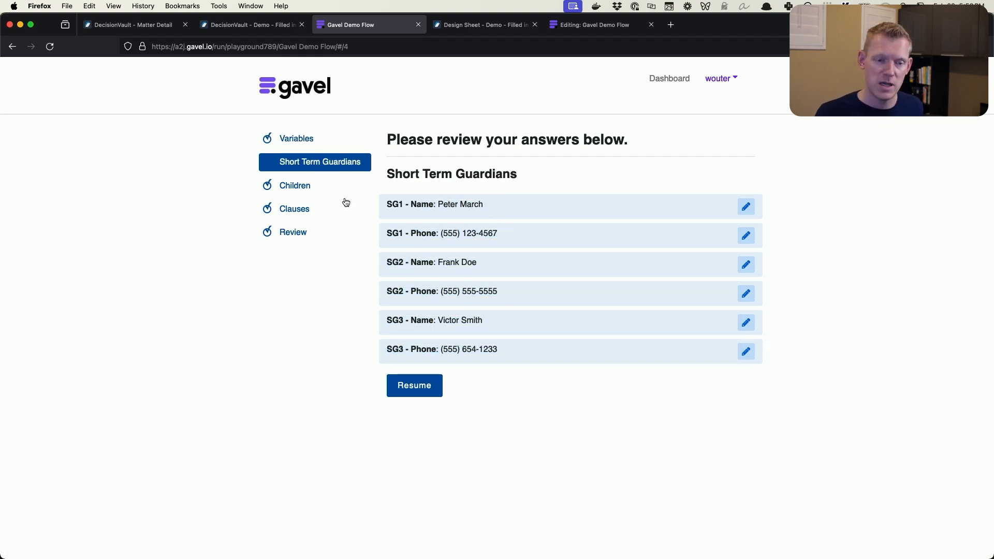
# Review the transferred answers in the Children and Clauses sections of the Gavel Demo Flow run
pyautogui.click(312, 188)
pyautogui.moveTo(399, 234); pyautogui.dragTo(640, 304)
pyautogui.click(638, 303)
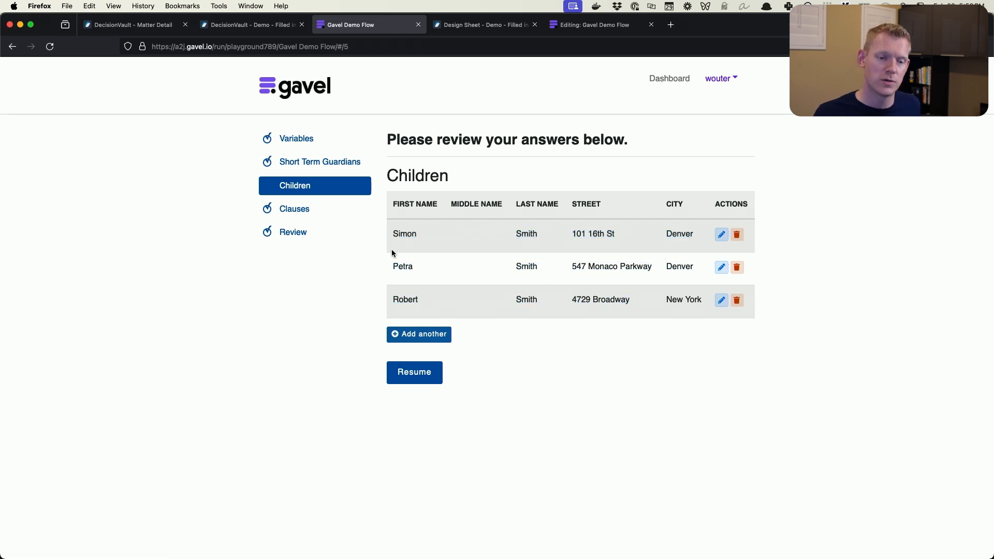
pyautogui.click(295, 215)
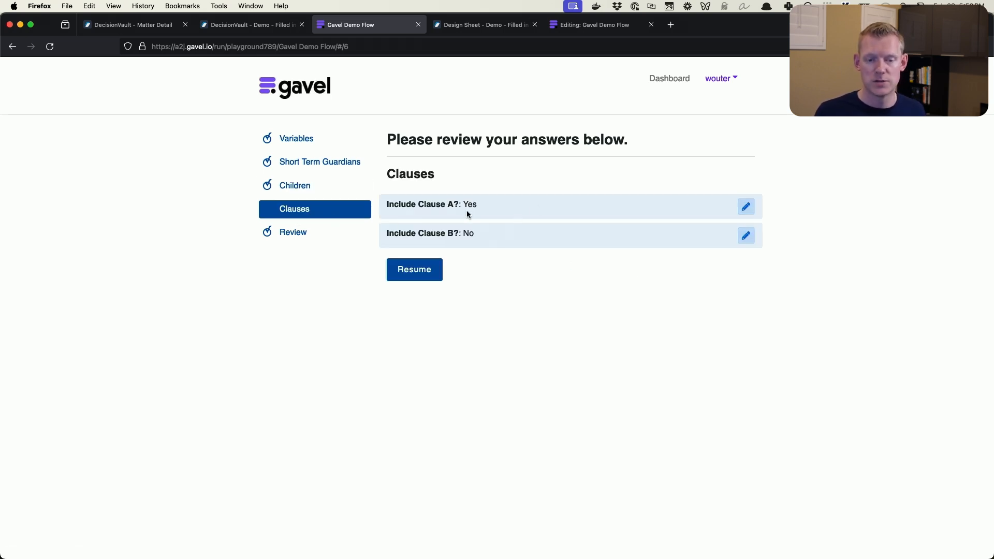
# Finish the run from its Review section and open the generated document's DOCX version in Word
pyautogui.click(352, 232)
pyautogui.scroll(-10, 544, 254)
pyautogui.click(422, 507)
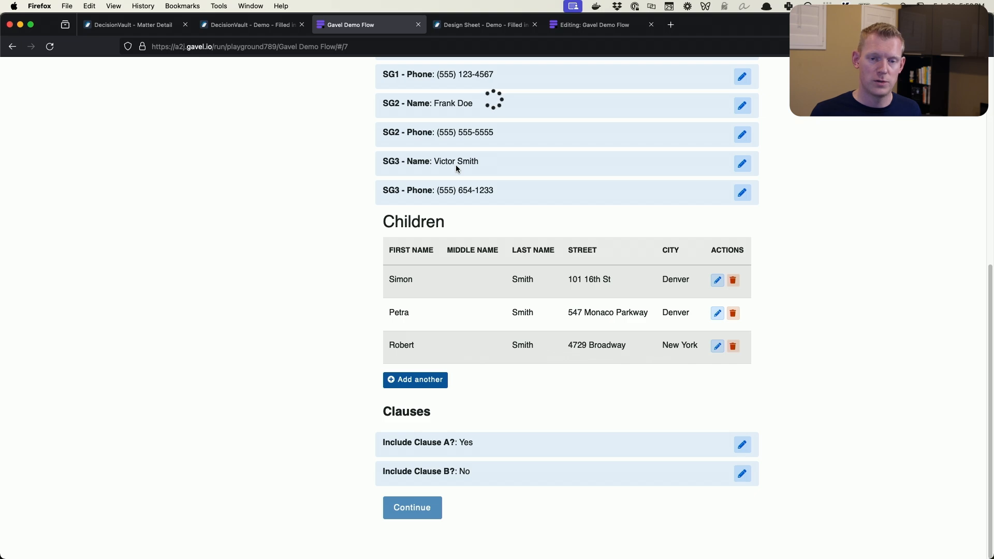
pyautogui.click(316, 217)
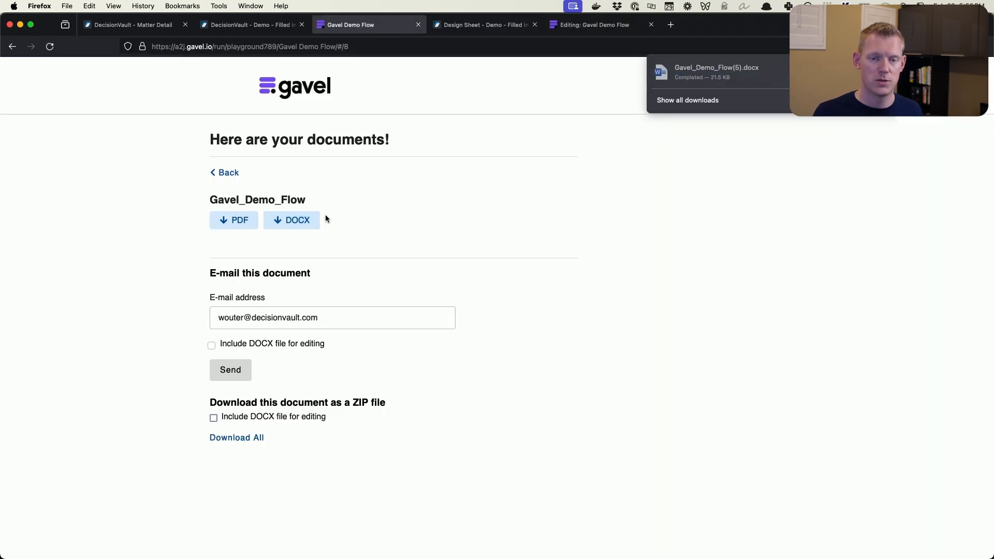
pyautogui.click(710, 75)
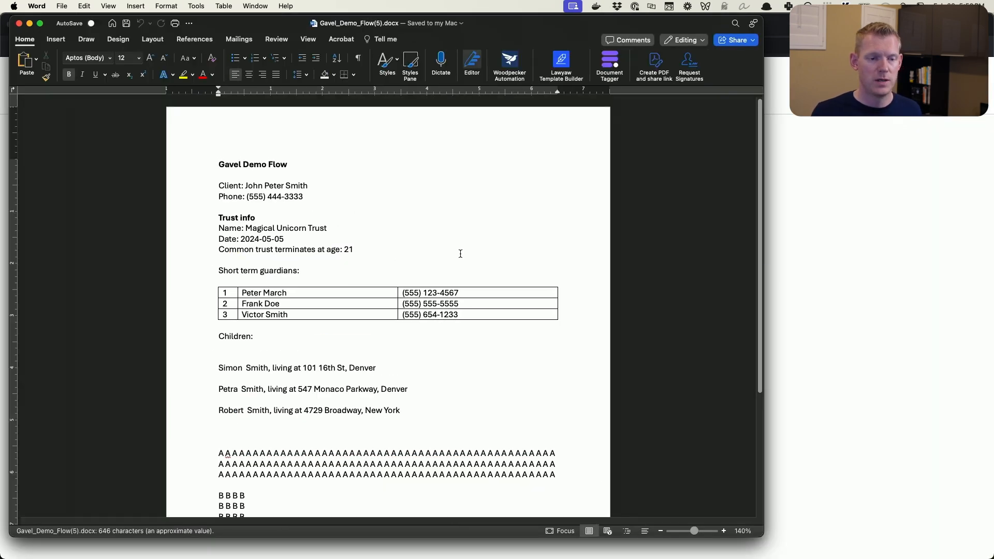
# Check the client details, trust info and short term guardians table in the generated document
pyautogui.click(199, 186)
pyautogui.moveTo(199, 223); pyautogui.dragTo(195, 222)
pyautogui.scroll(-3, 199, 228)
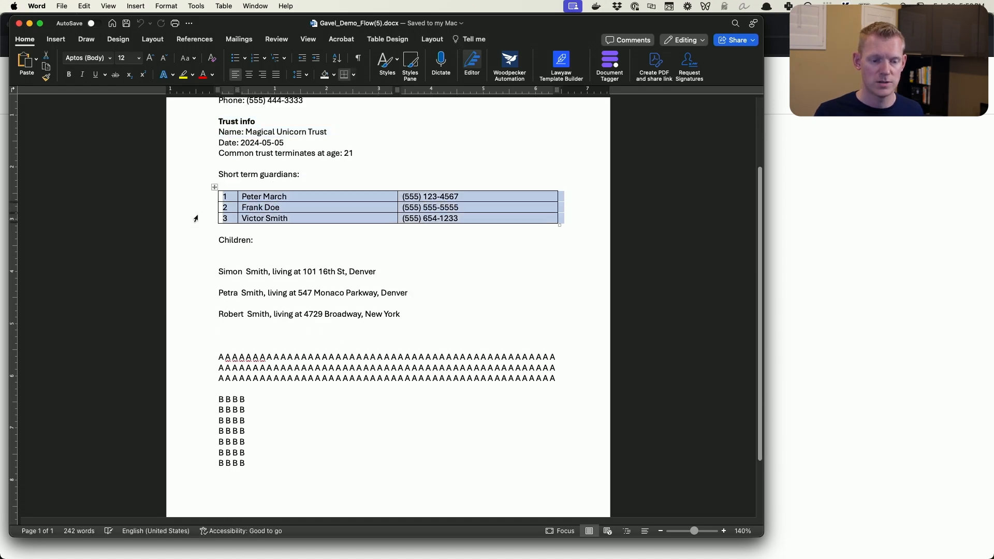
pyautogui.scroll(-1, 195, 223)
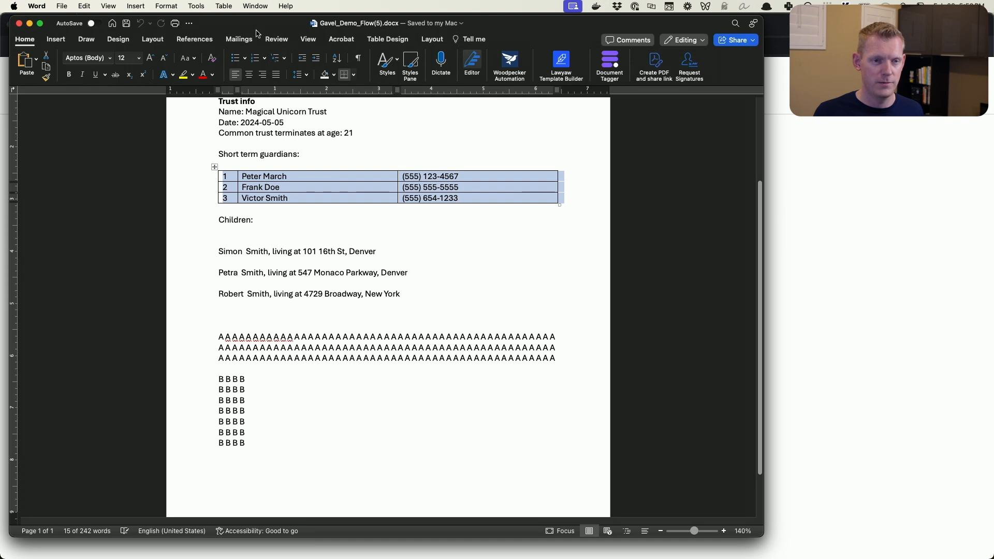
# Place the generated document beside the Gavel Demo Flow.docx template and compare their children and clause A and B paragraphs
pyautogui.moveTo(260, 23); pyautogui.dragTo(548, 8)
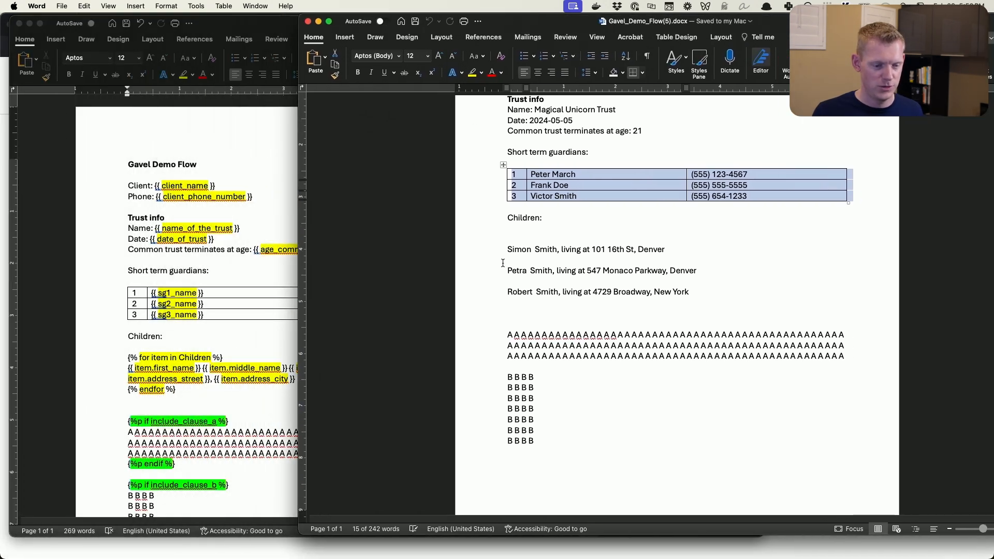
pyautogui.scroll(-1, 507, 207)
pyautogui.moveTo(480, 243); pyautogui.dragTo(499, 397)
pyautogui.scroll(-3, 489, 308)
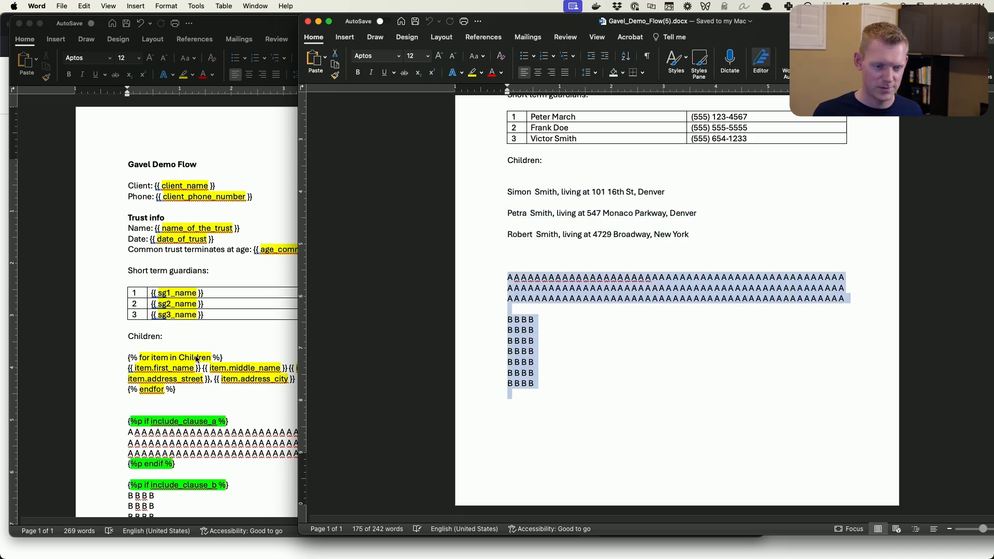
pyautogui.click(261, 348)
pyautogui.scroll(-5, 259, 328)
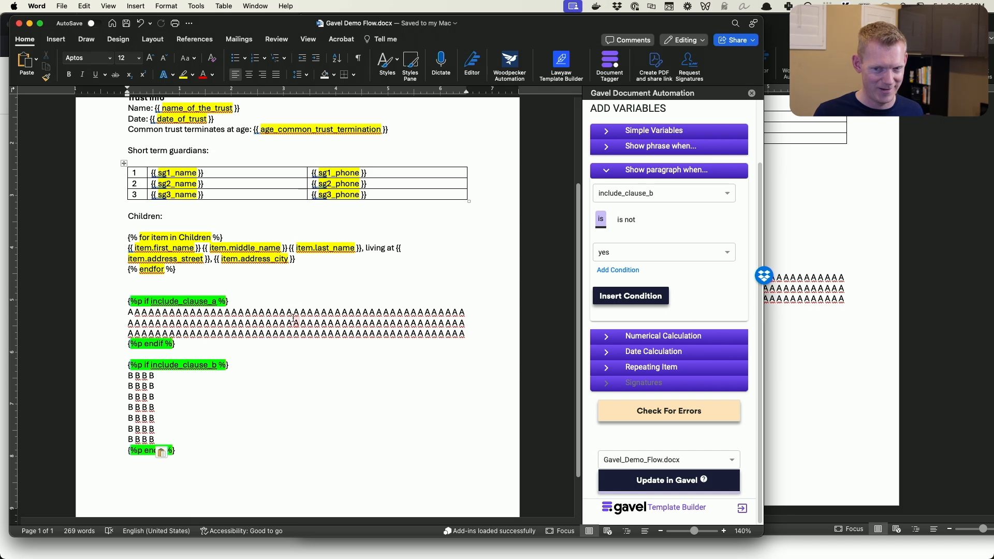
# Bring the generated document back over the template and reread it from the client details through the clause B paragraphs
pyautogui.click(870, 421)
pyautogui.scroll(5, 558, 307)
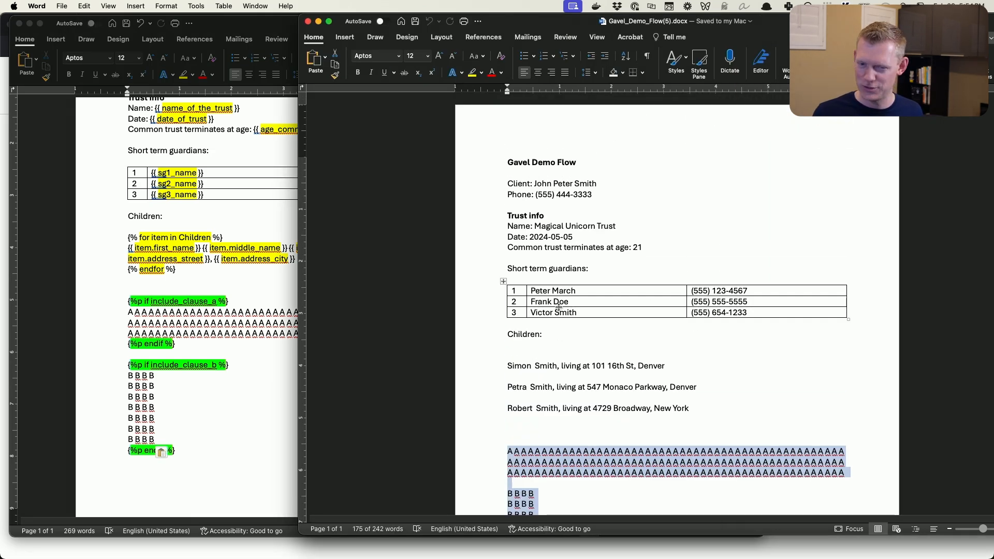
pyautogui.scroll(-3, 559, 307)
pyautogui.click(608, 357)
pyautogui.scroll(3, 607, 352)
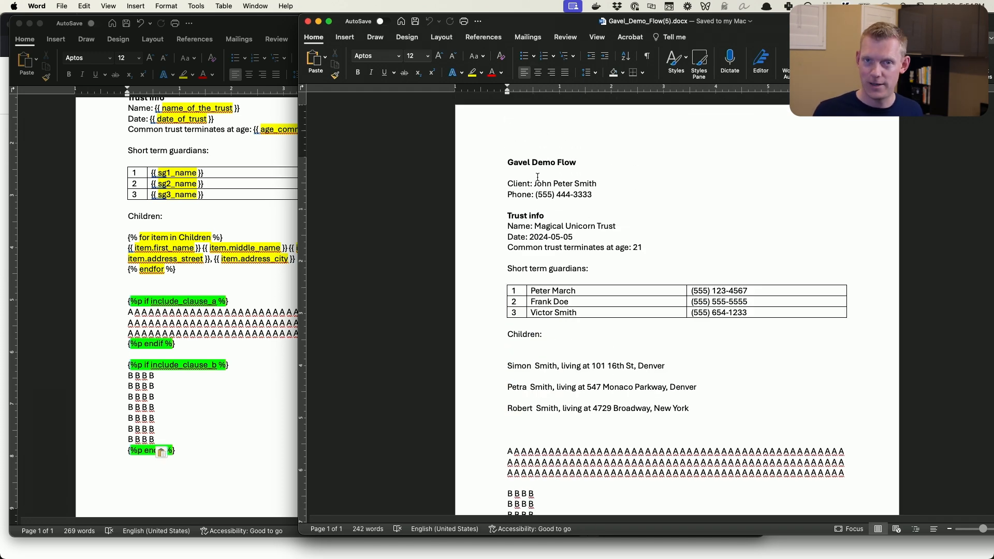
pyautogui.moveTo(557, 29); pyautogui.dragTo(326, 45)
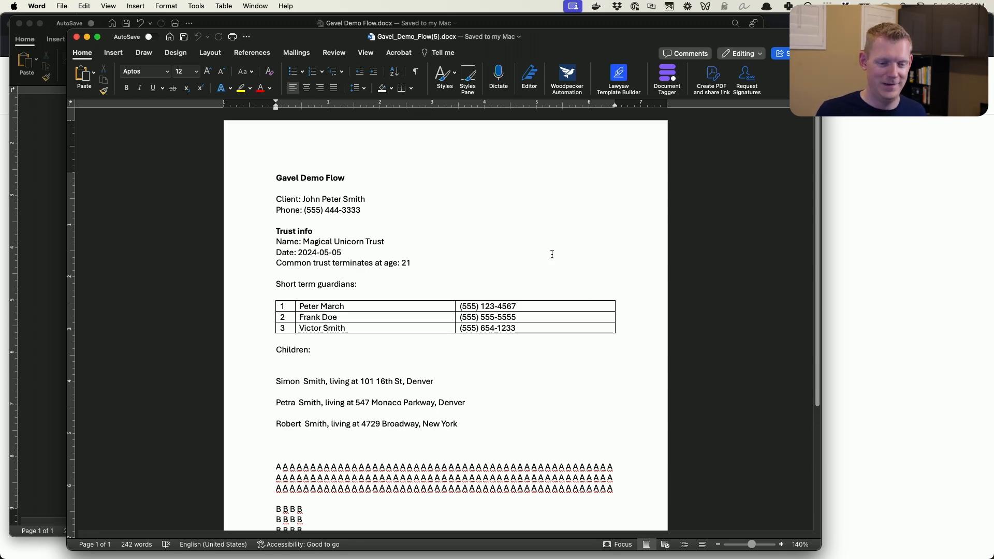
pyautogui.scroll(-5, 552, 254)
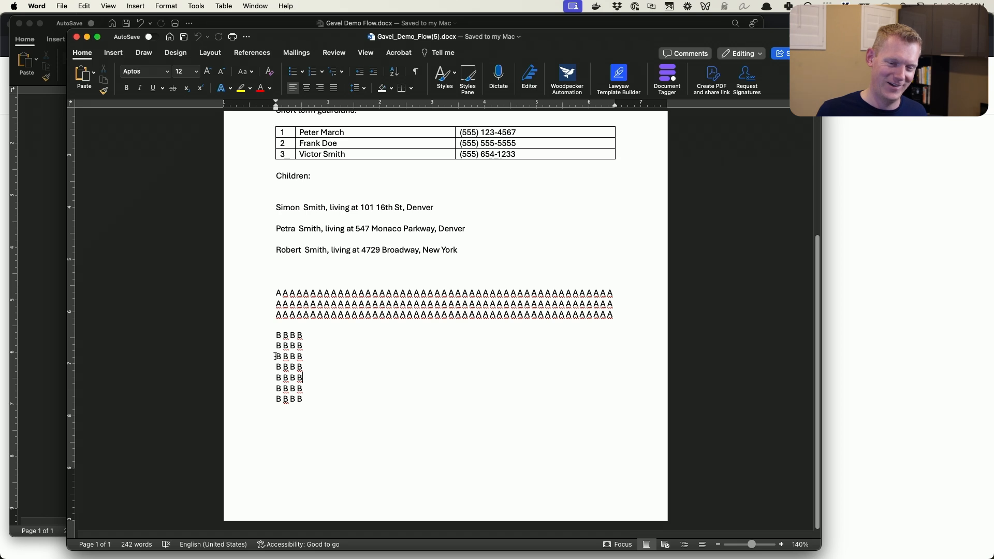